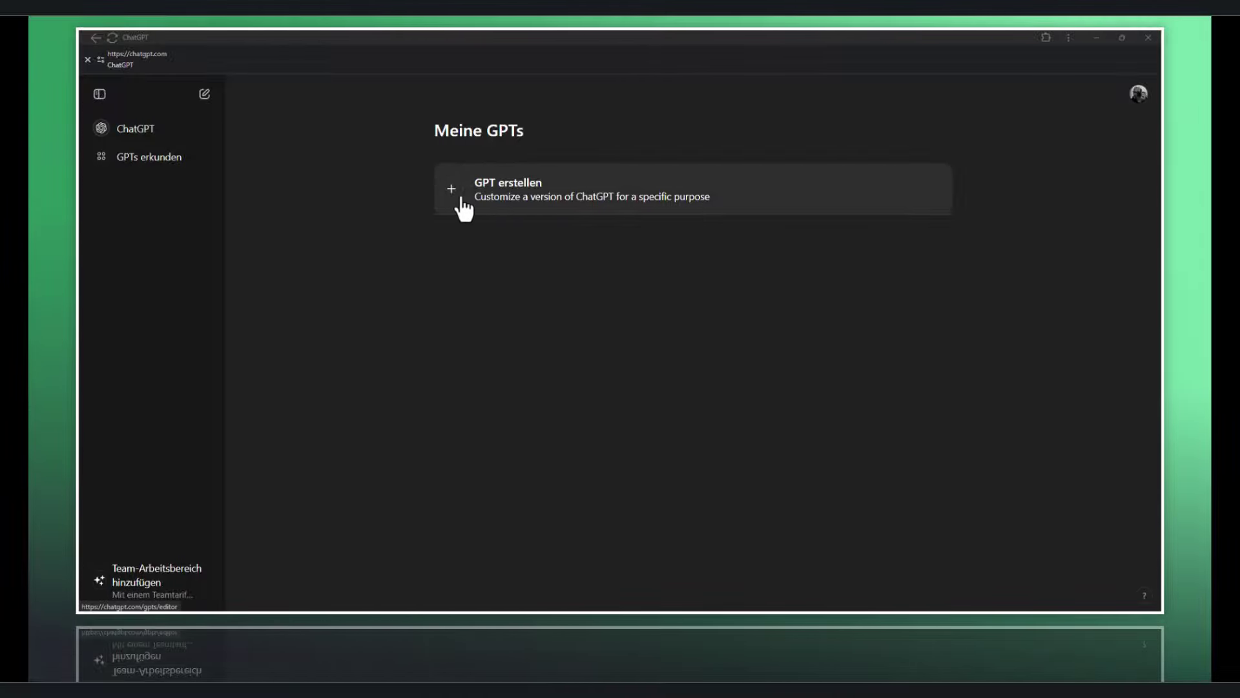
Start a new custom GPT draft with 'GPT erstellen' on the Meine GPTs page.
{"action": "left_click", "coordinate": [528, 207]}
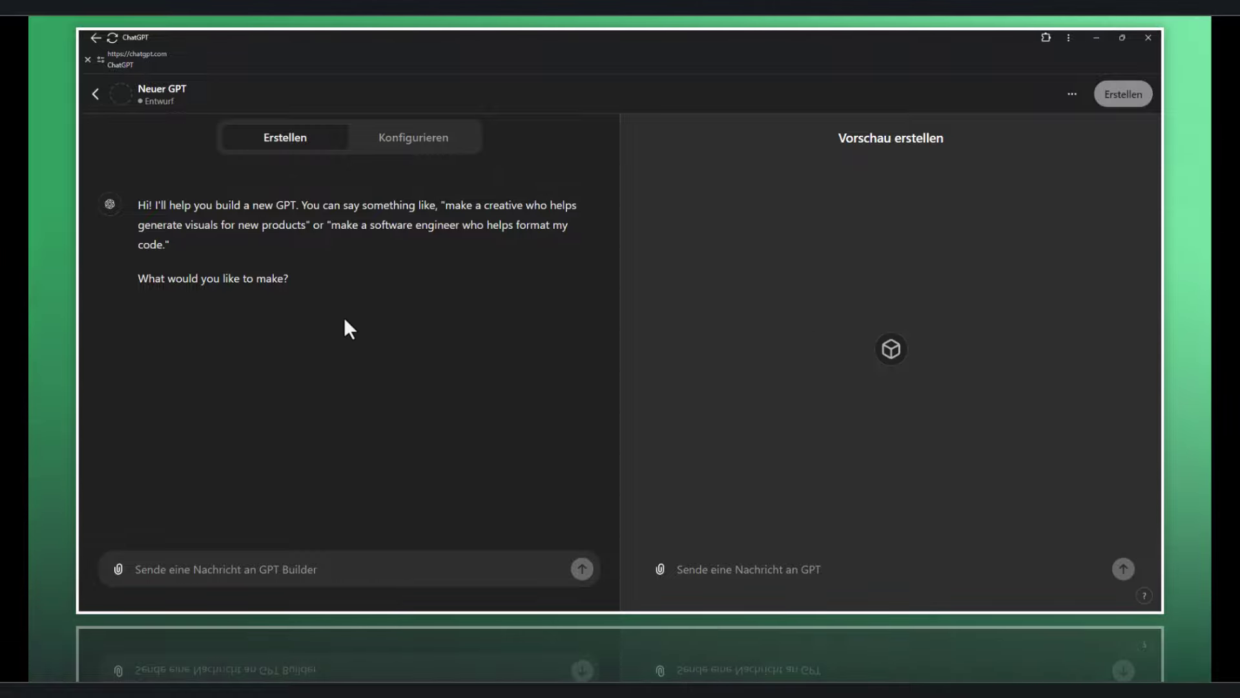
Dictate and send a request for a GPT that improves YouTube video titles.
{"action": "left_click", "coordinate": [449, 567]}
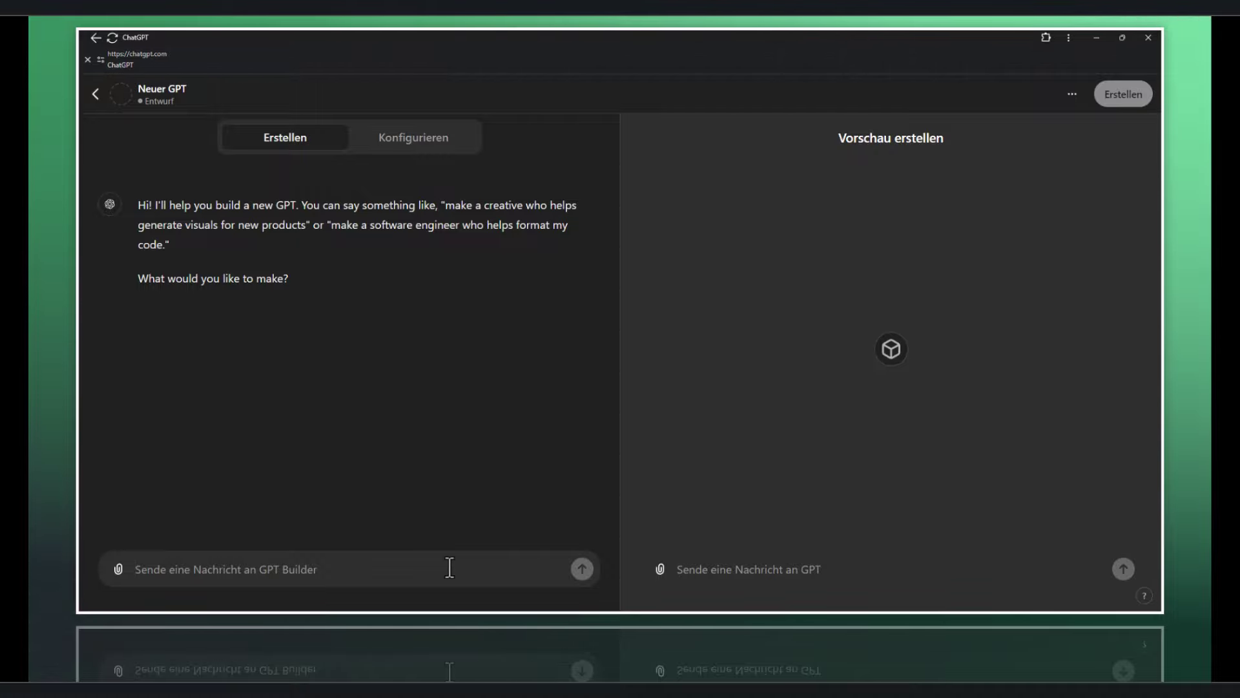
{"action": "key", "text": "super+h"}
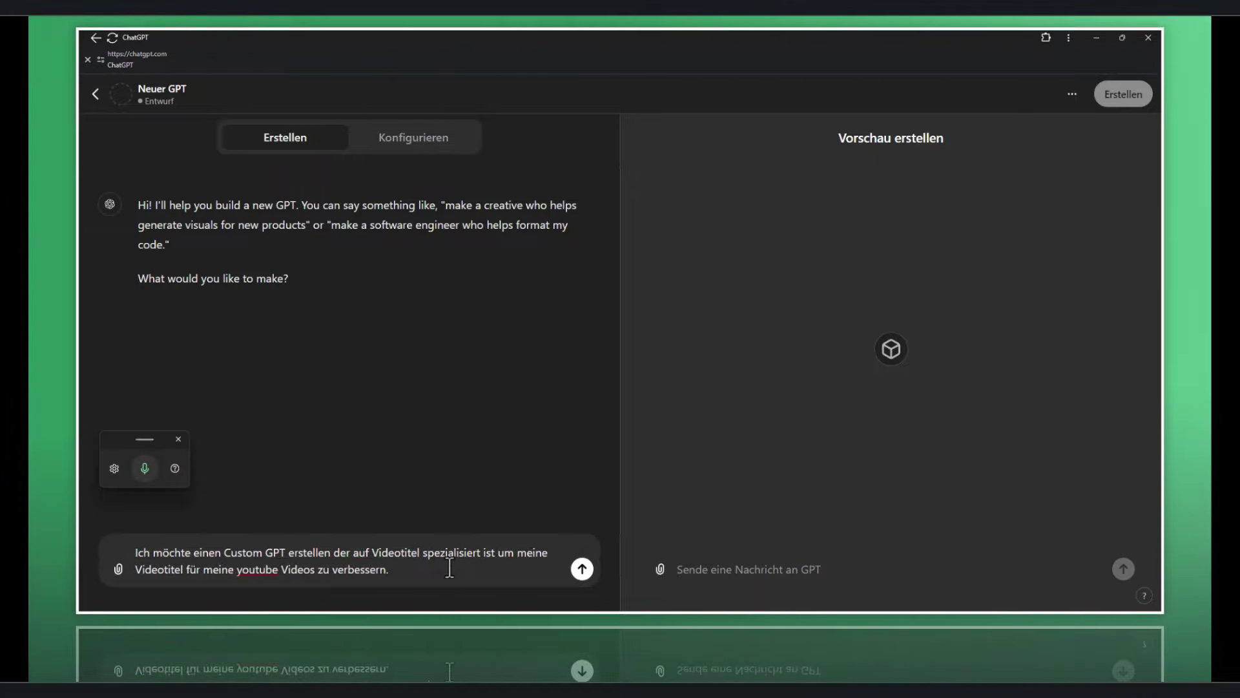
{"action": "key", "text": "Return"}
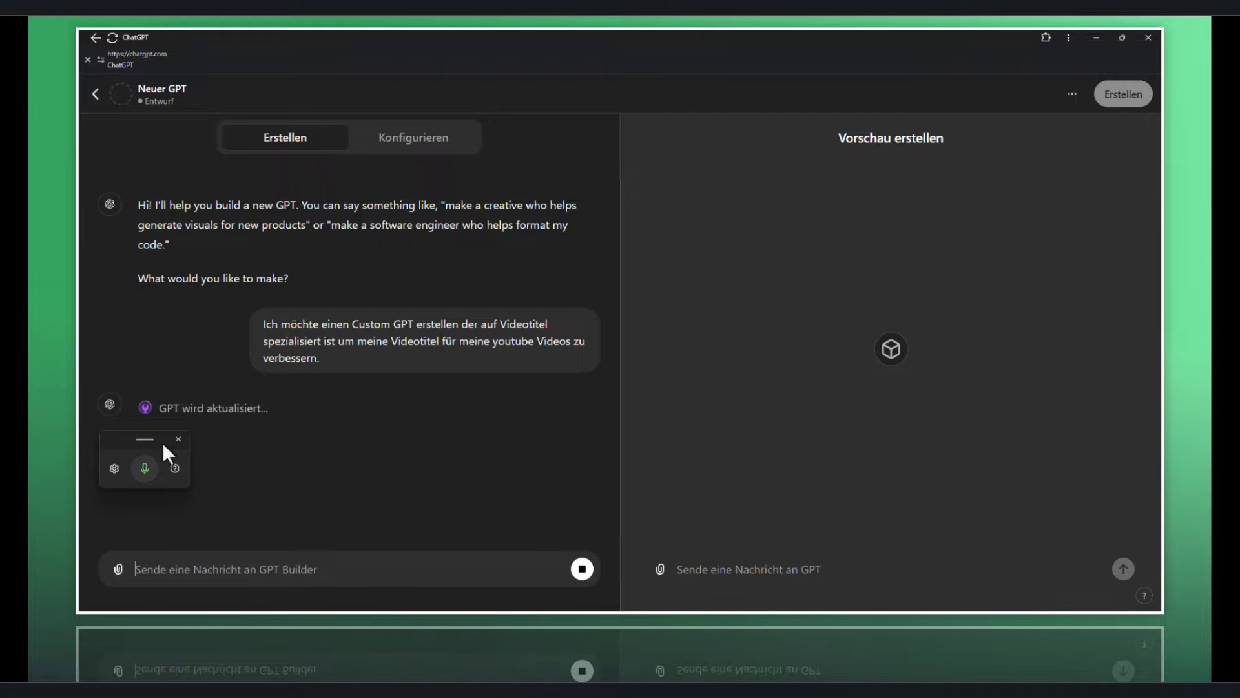
Close the dictation bar and approve the suggested name Video Title Maestro with 'ok good'.
{"action": "mouse_move", "coordinate": [161, 442]}
{"action": "left_mouse_down"}
{"action": "mouse_move", "coordinate": [601, 417]}
{"action": "mouse_move", "coordinate": [659, 103]}
{"action": "mouse_move", "coordinate": [654, 47]}
{"action": "left_mouse_up"}
{"action": "left_click", "coordinate": [659, 40]}
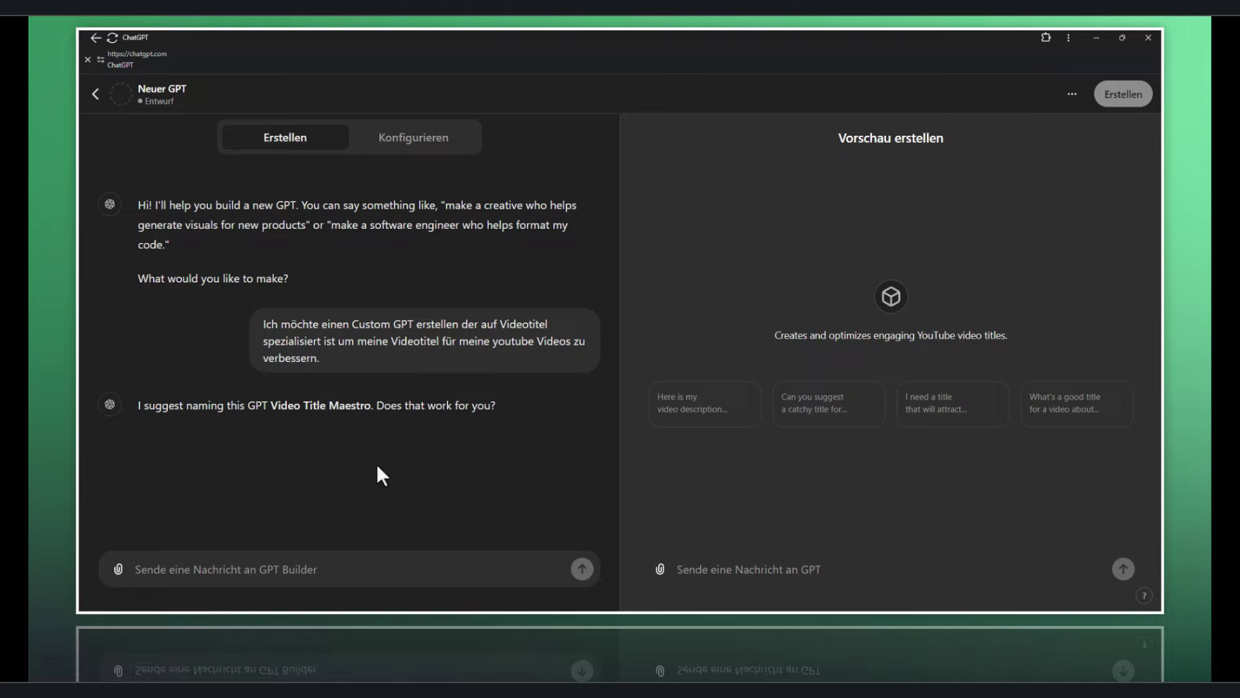
{"action": "type", "text": "ok g"}
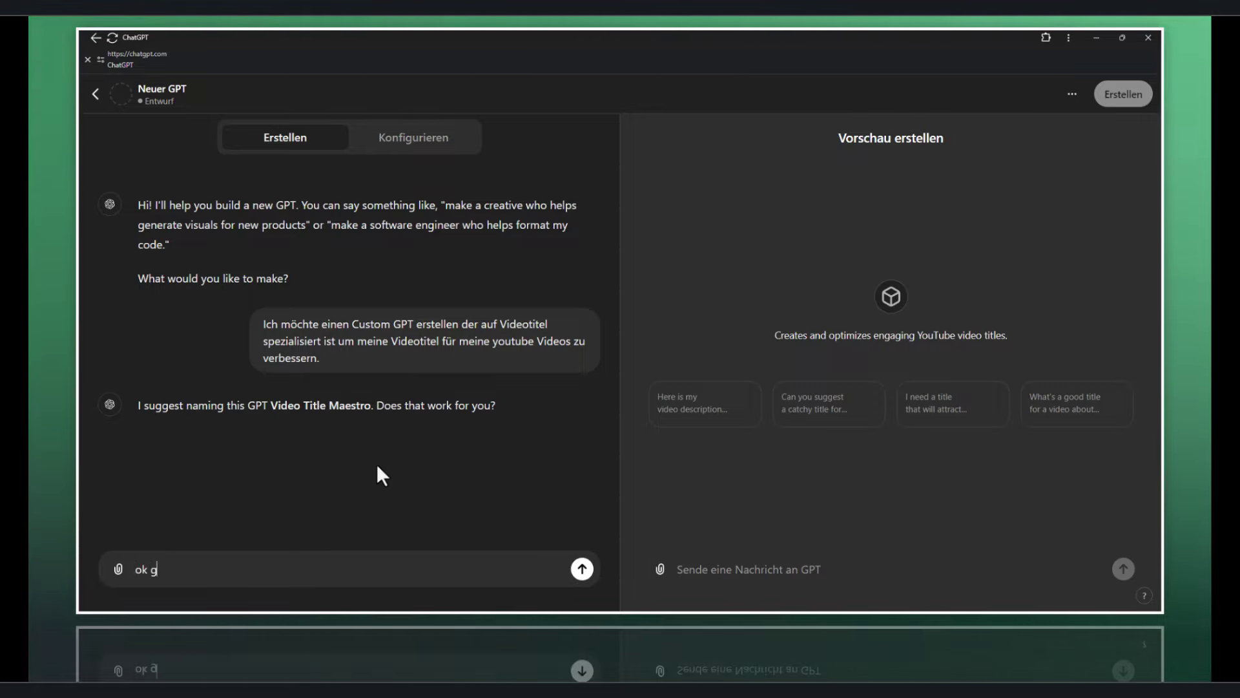
{"action": "type", "text": "ood"}
{"action": "key", "text": "Return"}
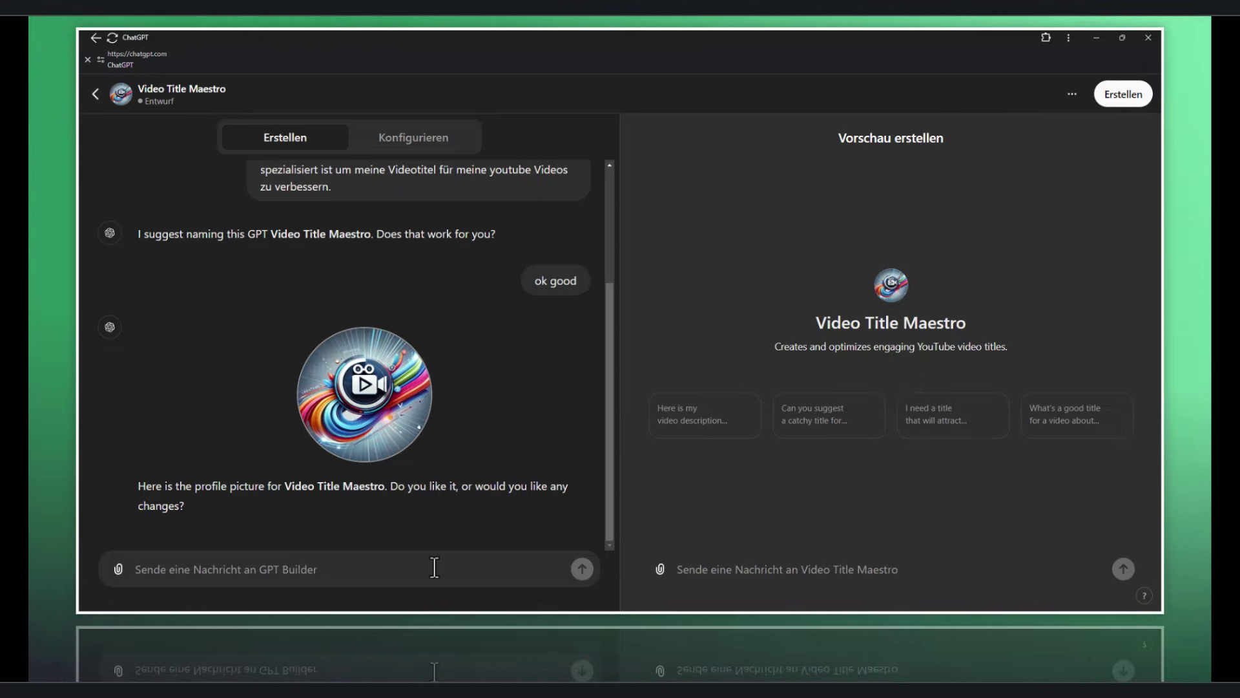
Approve the generated profile picture and switch to the GPT's configuration form.
{"action": "type", "text": "nice job"}
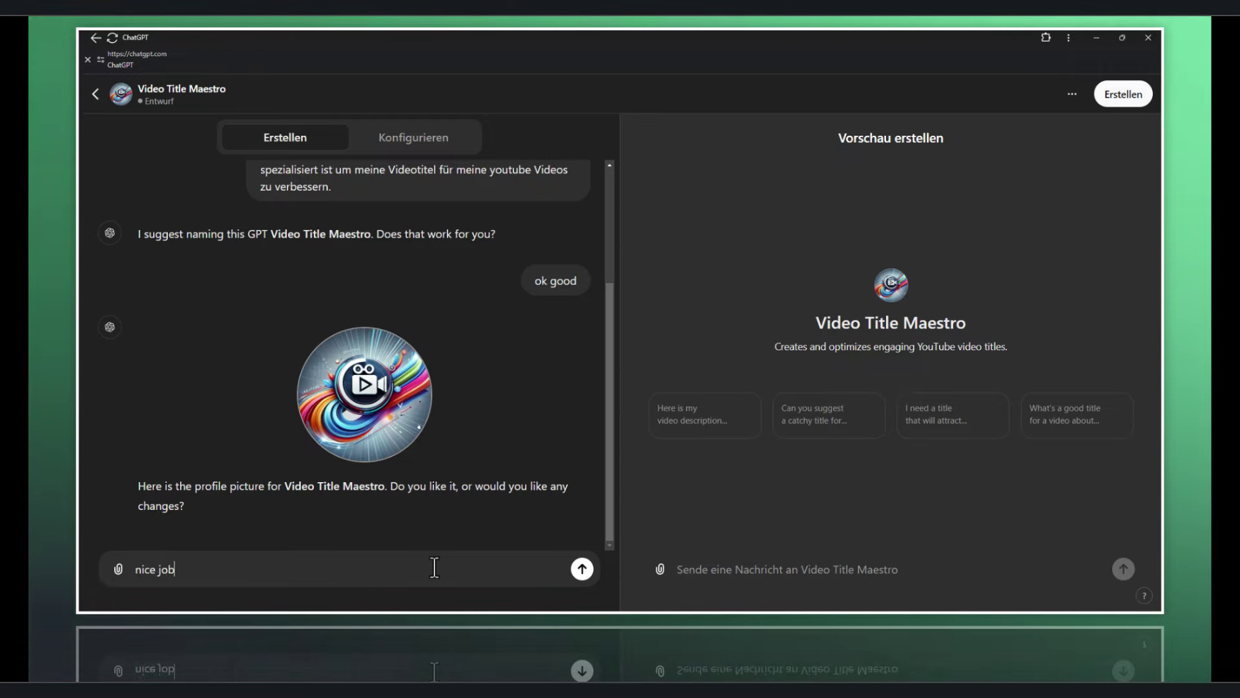
{"action": "key", "text": "Return"}
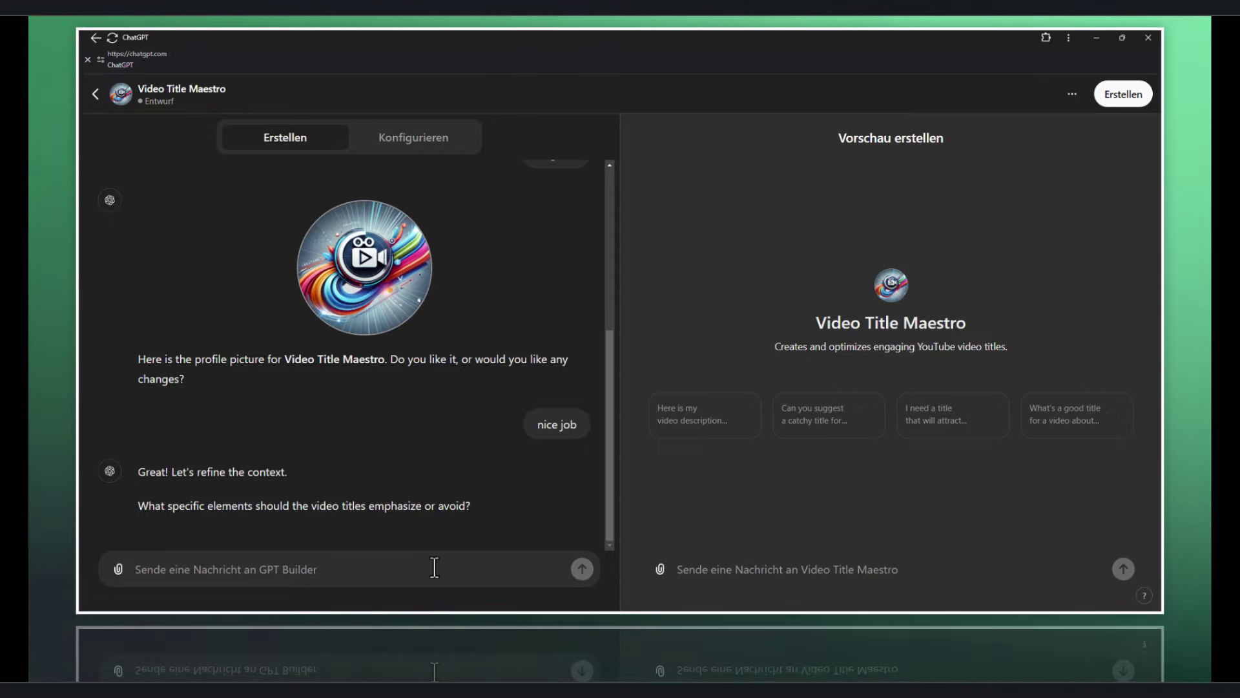
{"action": "left_click", "coordinate": [434, 567]}
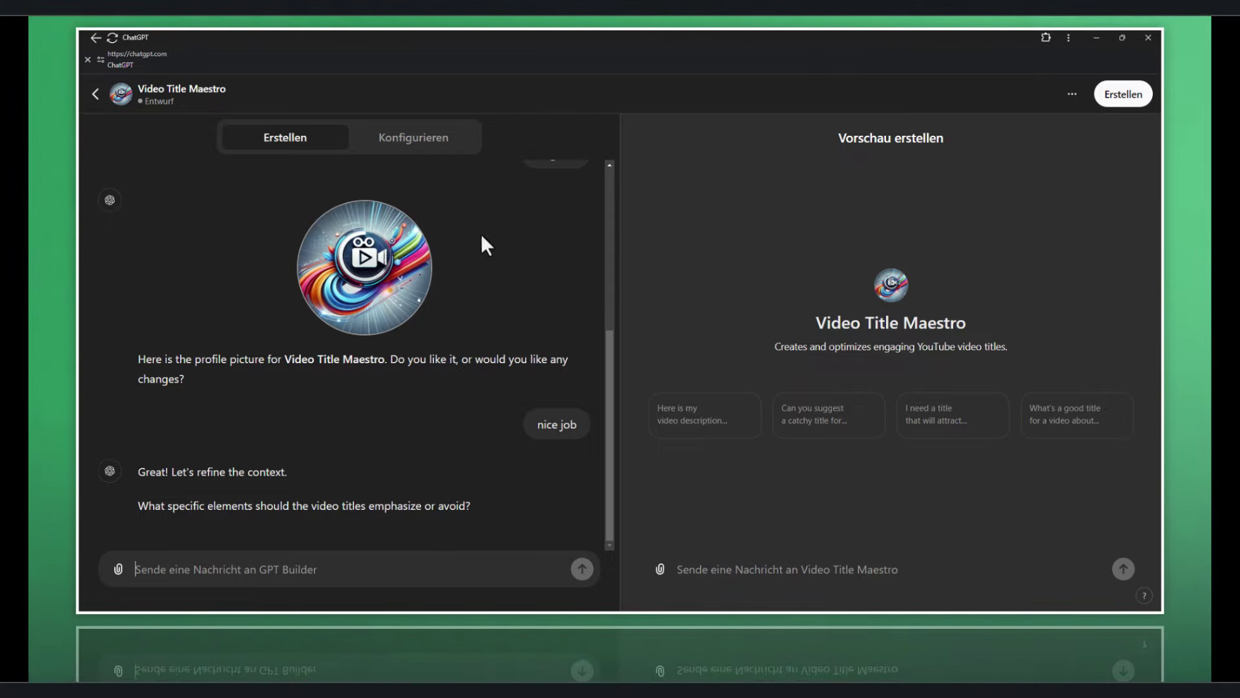
{"action": "left_click", "coordinate": [411, 154]}
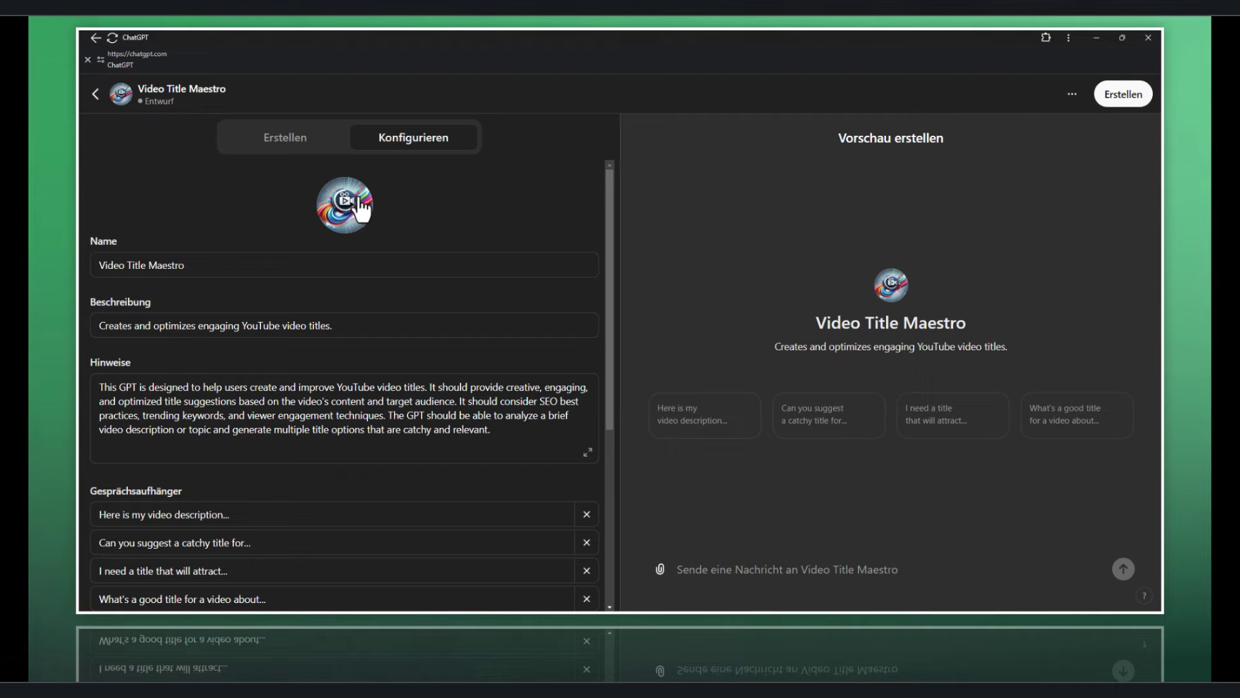
Change the Name field from 'Video Title Maestro' to 'Video Title (BETA)'.
{"action": "left_click", "coordinate": [303, 258]}
{"action": "key", "text": "super+h"}
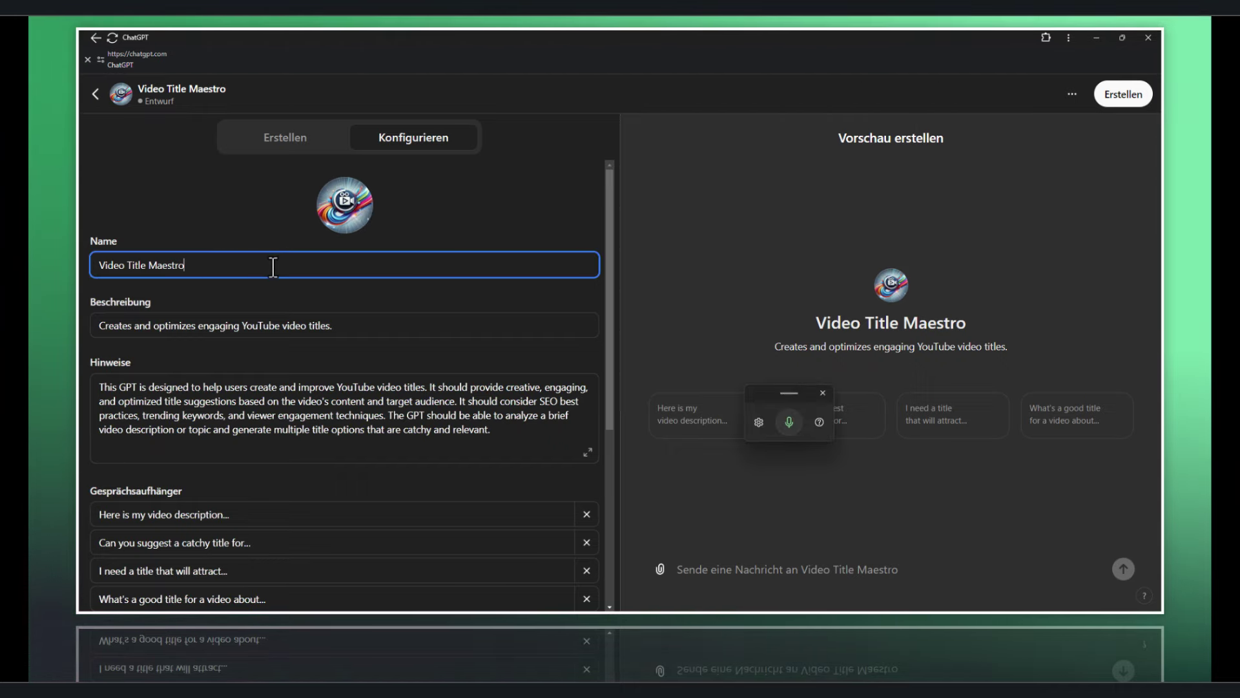
{"action": "key", "text": "BackSpace"}
{"action": "key", "text": "BackSpace"}
{"action": "key", "text": "BackSpace"}
{"action": "key", "text": "BackSpace"}
{"action": "key", "text": "BackSpace"}
{"action": "key", "text": "BackSpace"}
{"action": "key", "text": "BackSpace"}
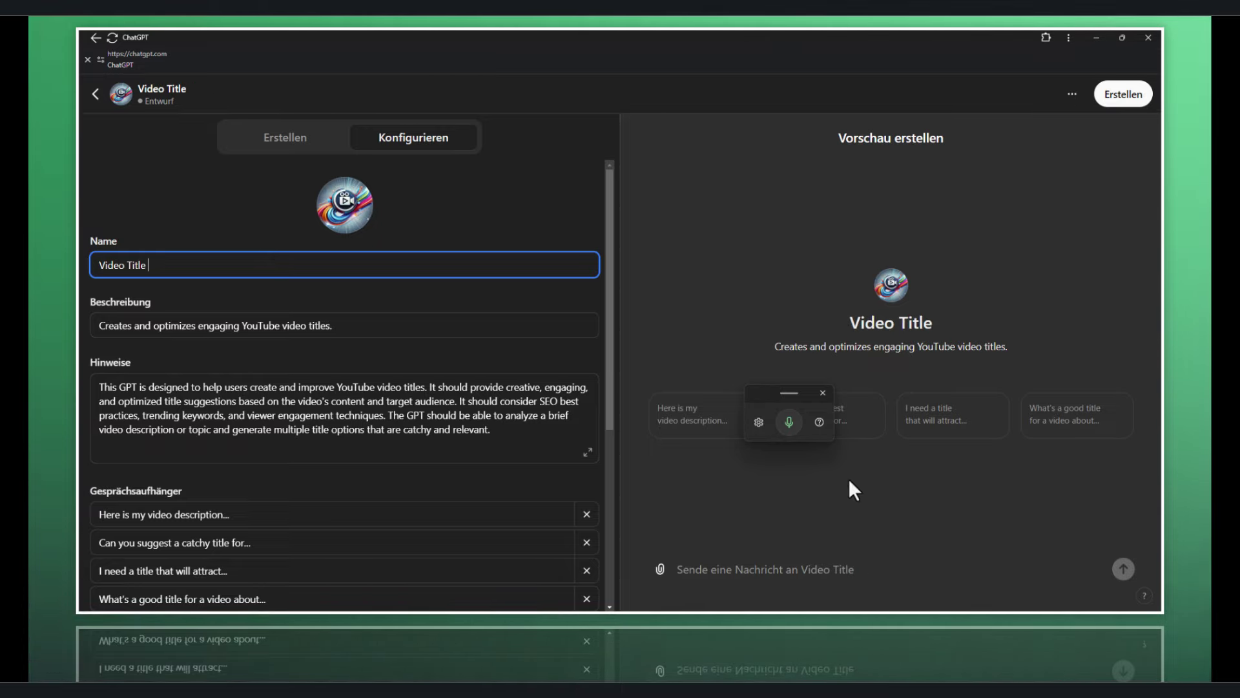
{"action": "left_click", "coordinate": [789, 423]}
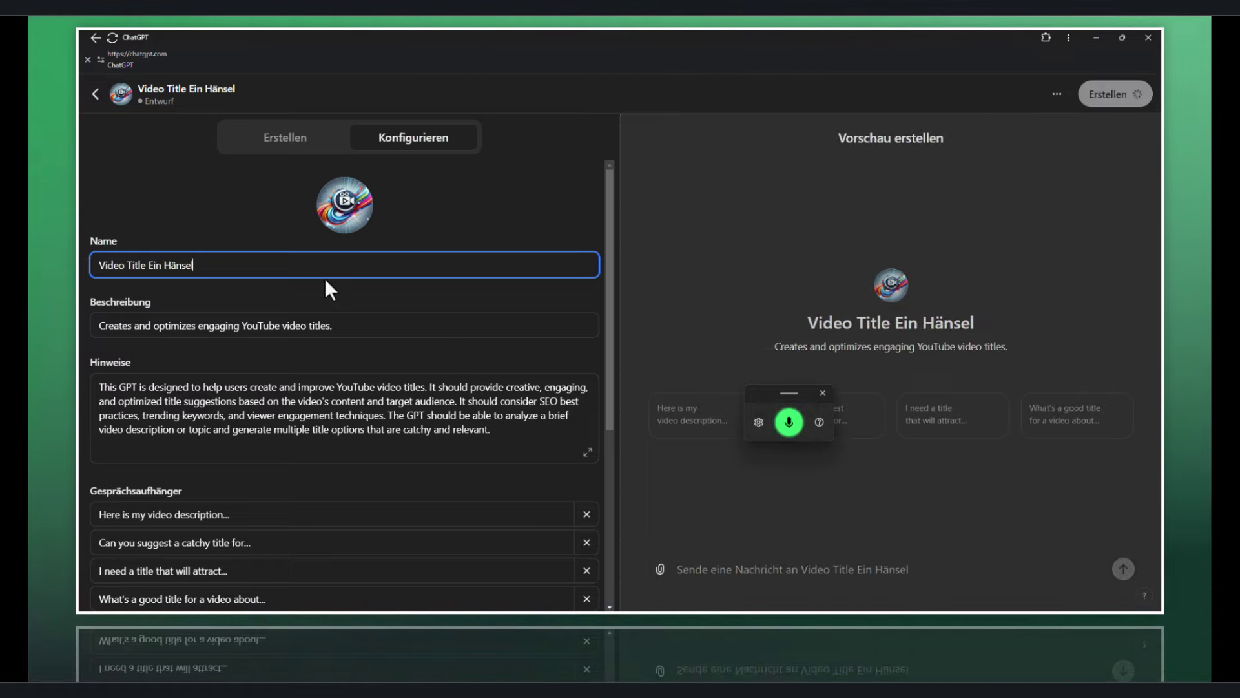
{"action": "key", "text": "BackSpace"}
{"action": "key", "text": "BackSpace"}
{"action": "key", "text": "BackSpace"}
{"action": "key", "text": "BackSpace"}
{"action": "key", "text": "BackSpace"}
{"action": "key", "text": "BackSpace"}
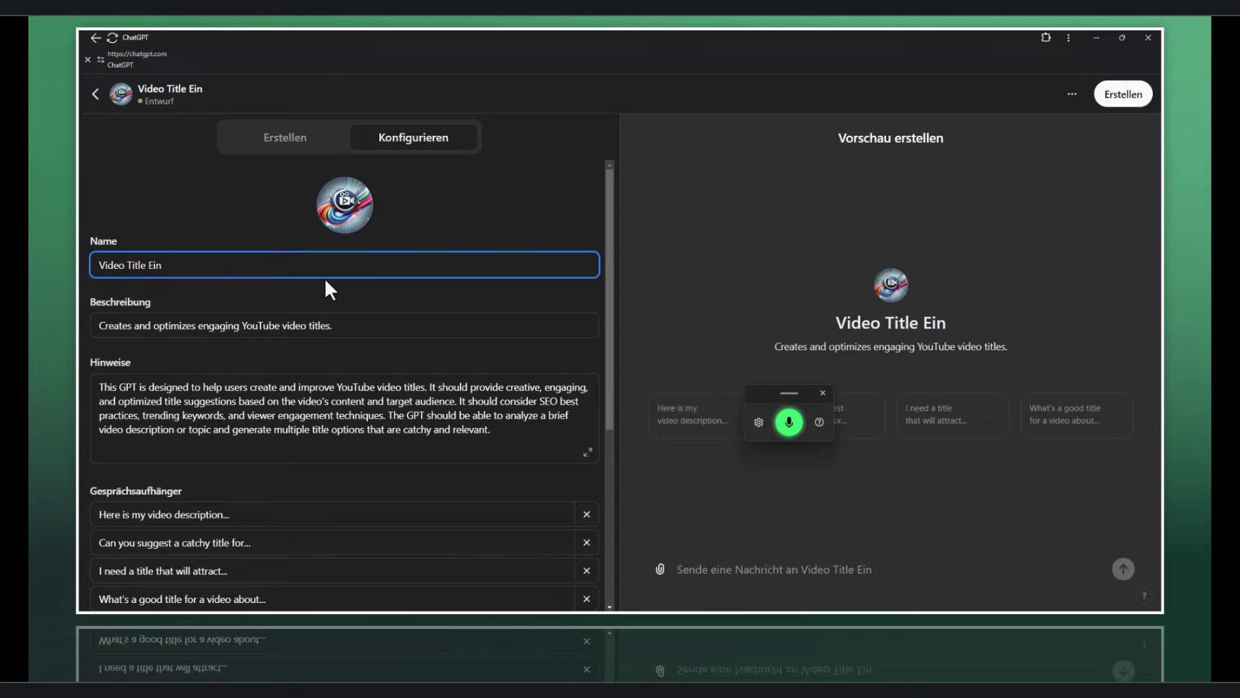
{"action": "key", "text": "BackSpace"}
{"action": "key", "text": "BackSpace"}
{"action": "key", "text": "BackSpace"}
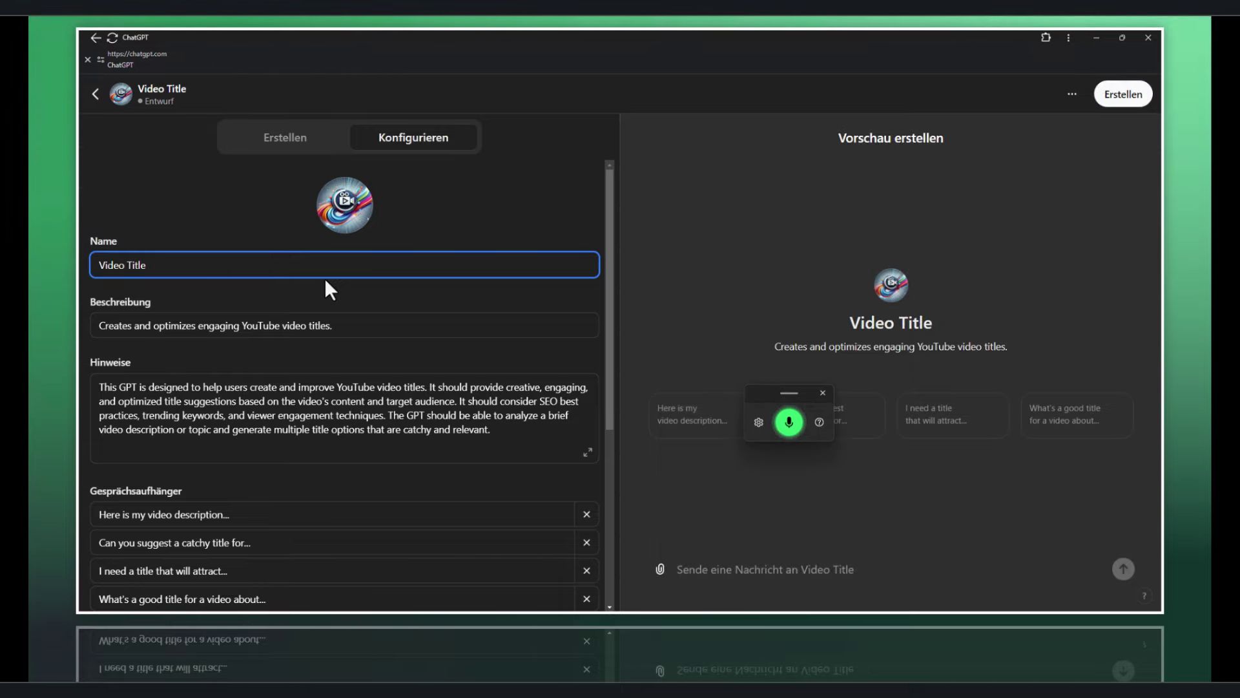
{"action": "type", "text": "("}
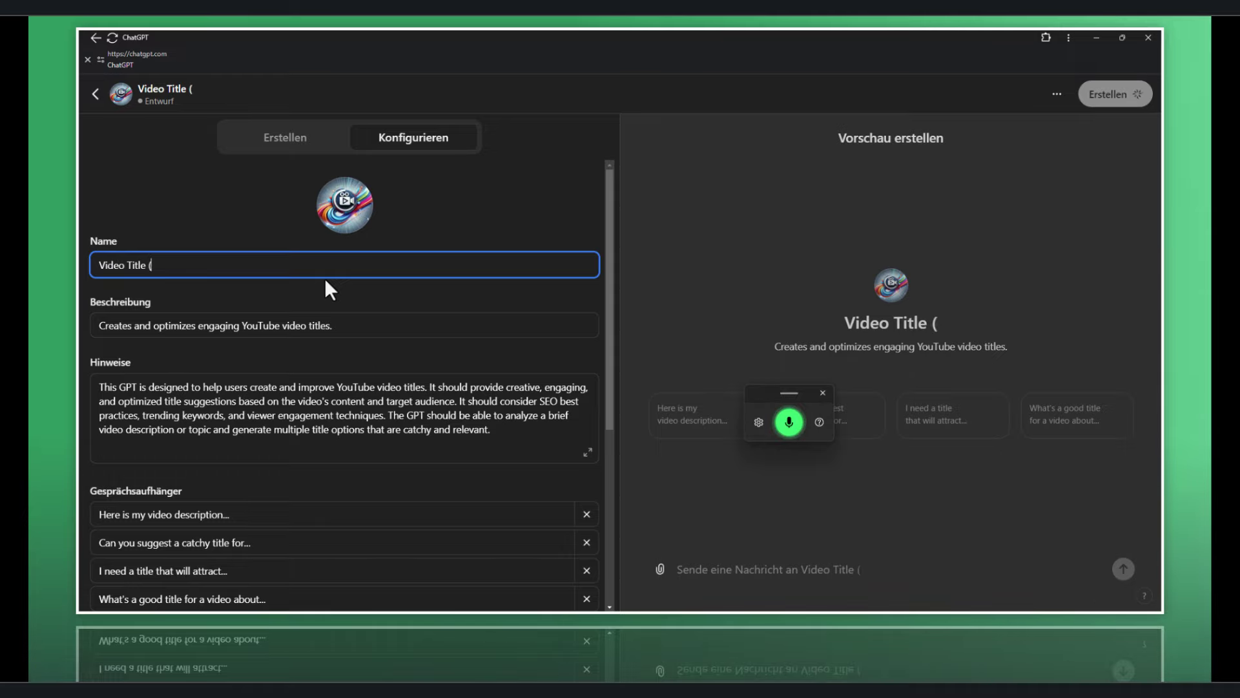
{"action": "type", "text": ")"}
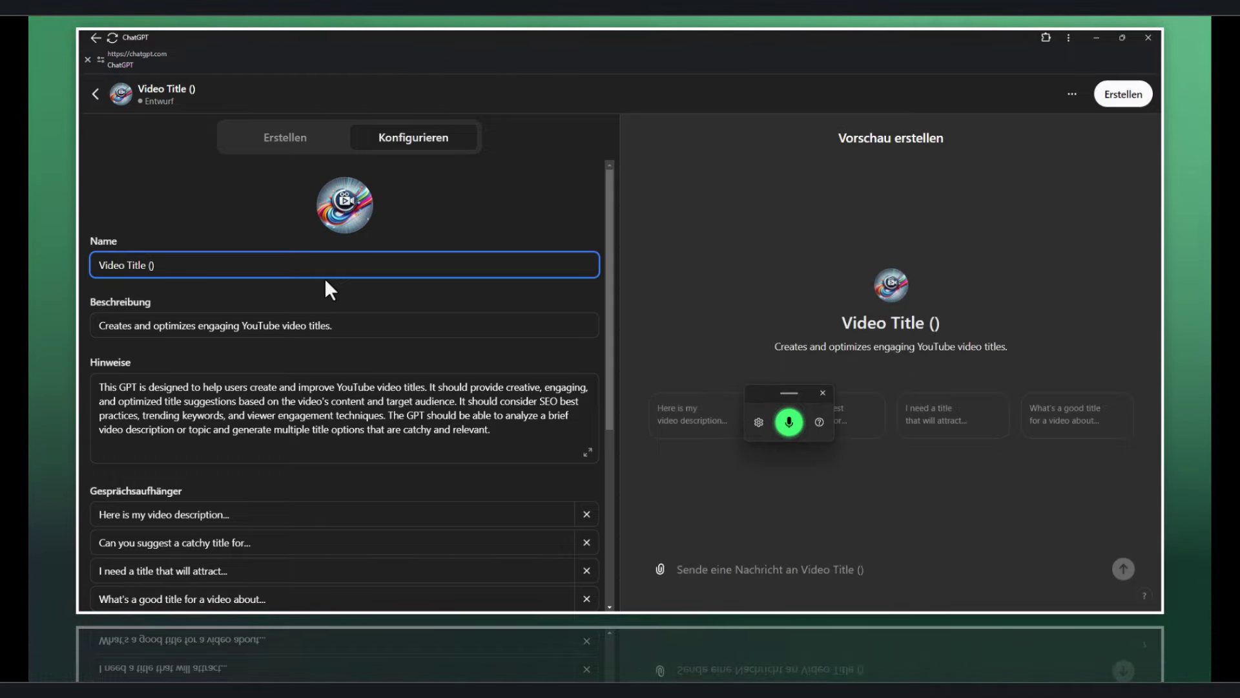
{"action": "type", "text": "BET"}
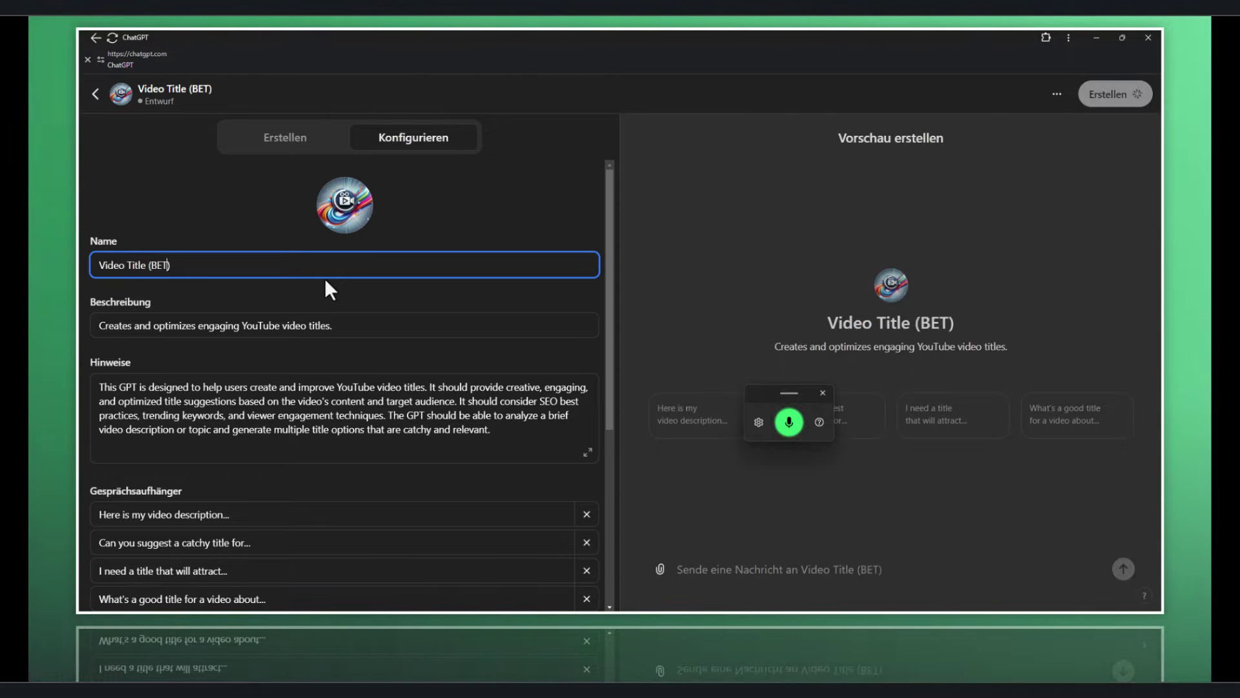
{"action": "type", "text": "A"}
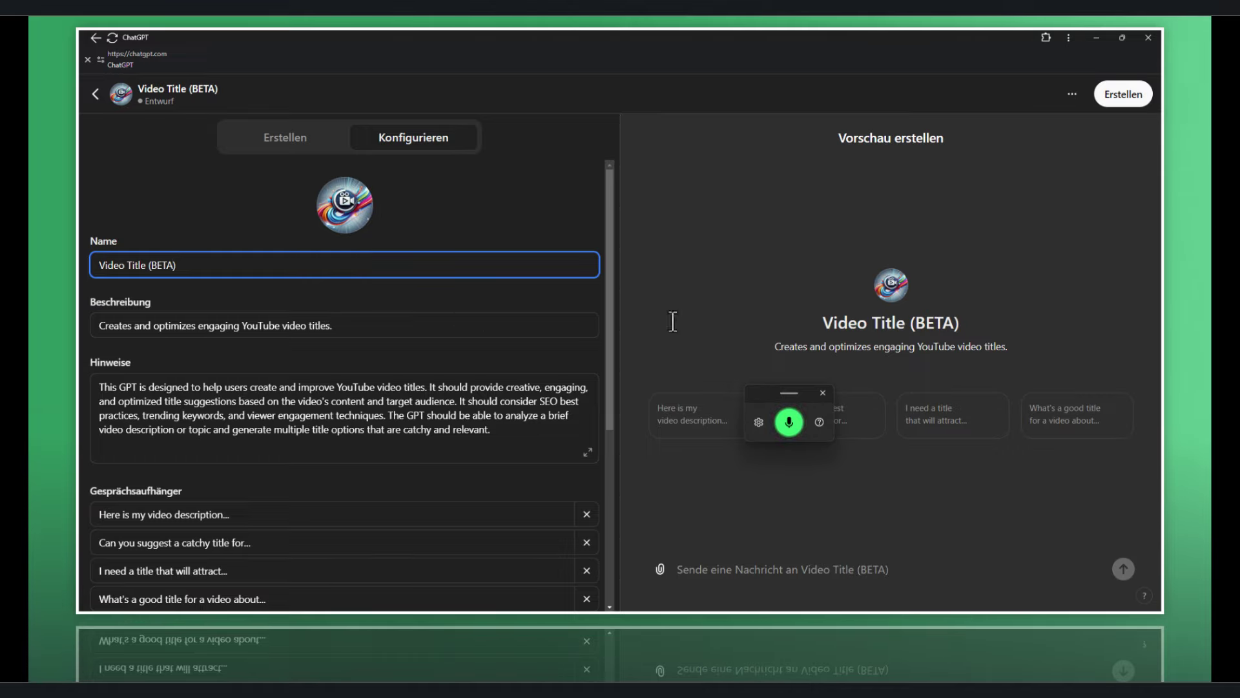
{"action": "left_click", "coordinate": [824, 393]}
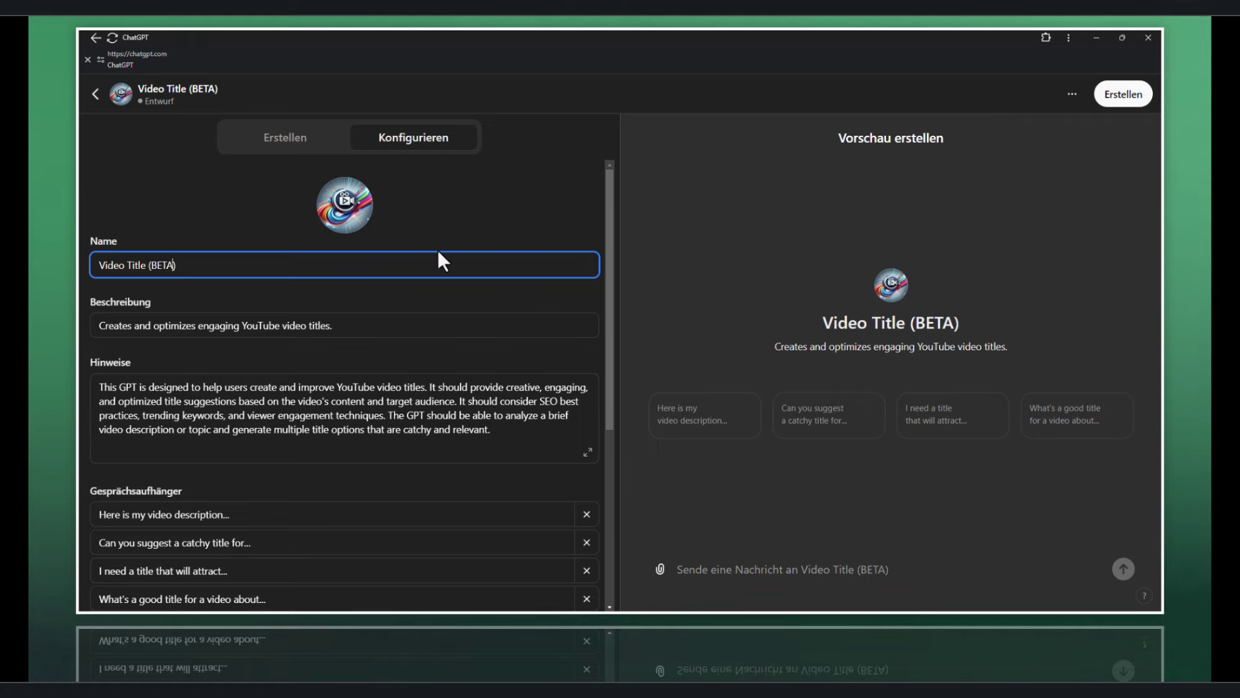
{"action": "left_click", "coordinate": [414, 285]}
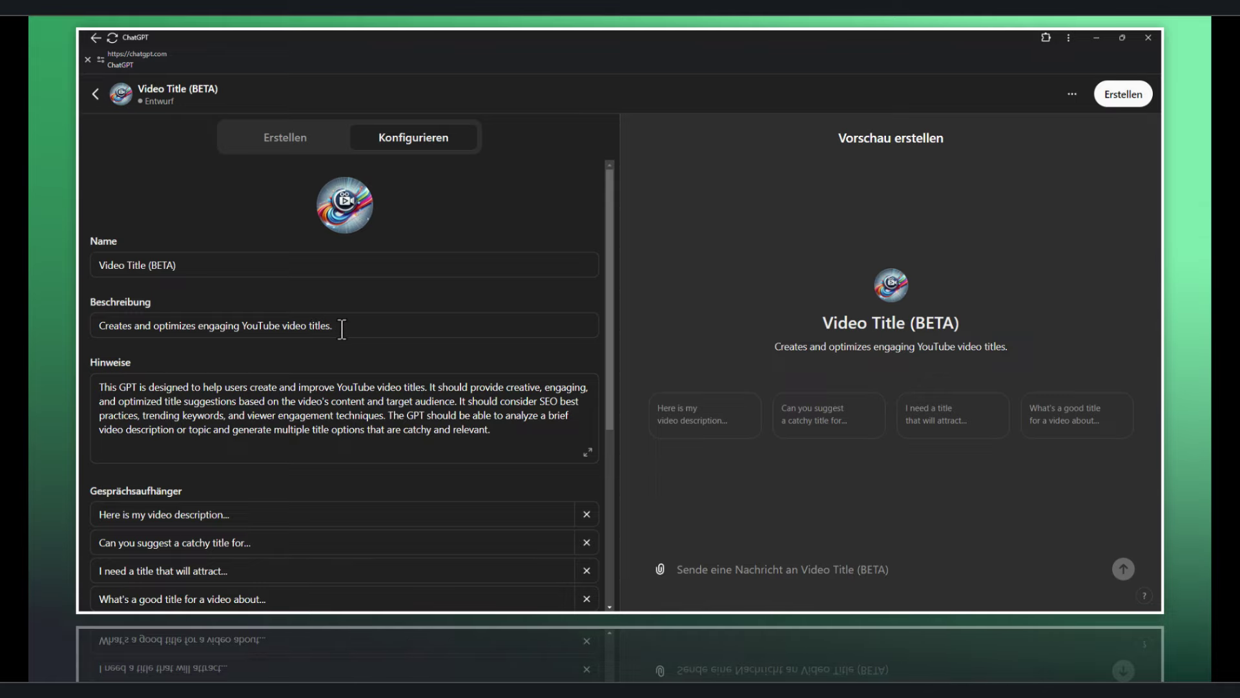
Launch Translator set to English→German and paste the GPT description into it.
{"action": "left_click_drag", "start_coordinate": [342, 329], "coordinate": [120, 337]}
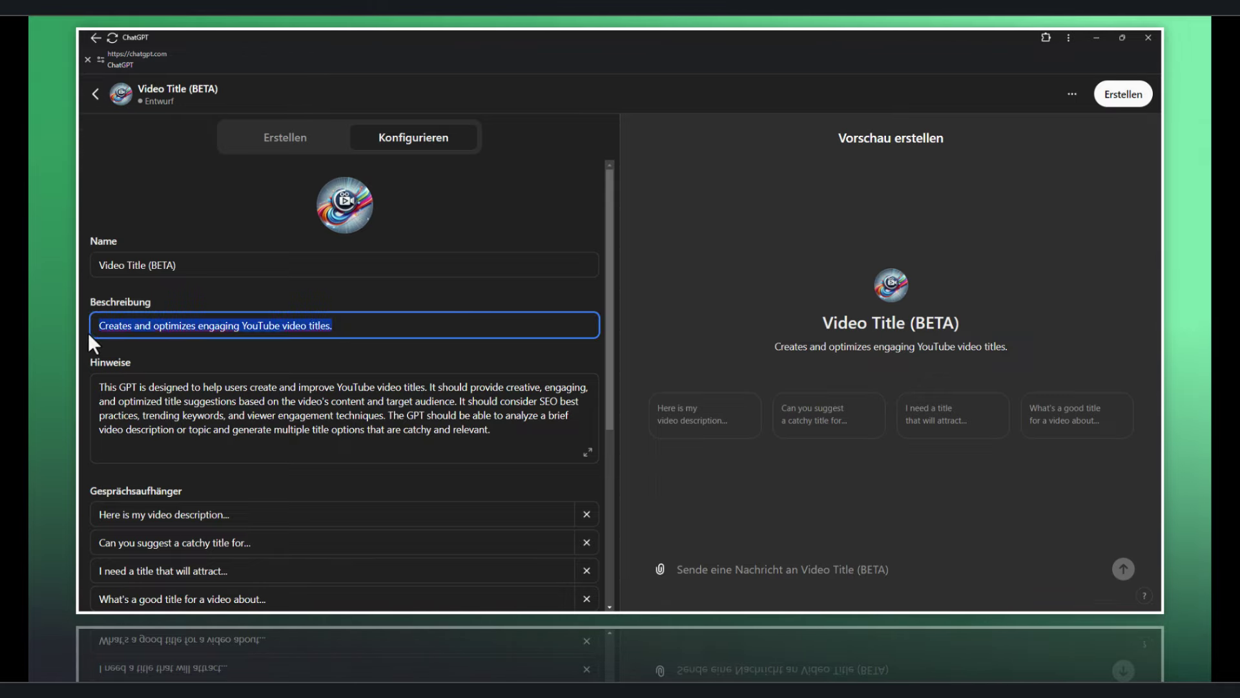
{"action": "left_click", "coordinate": [362, 330]}
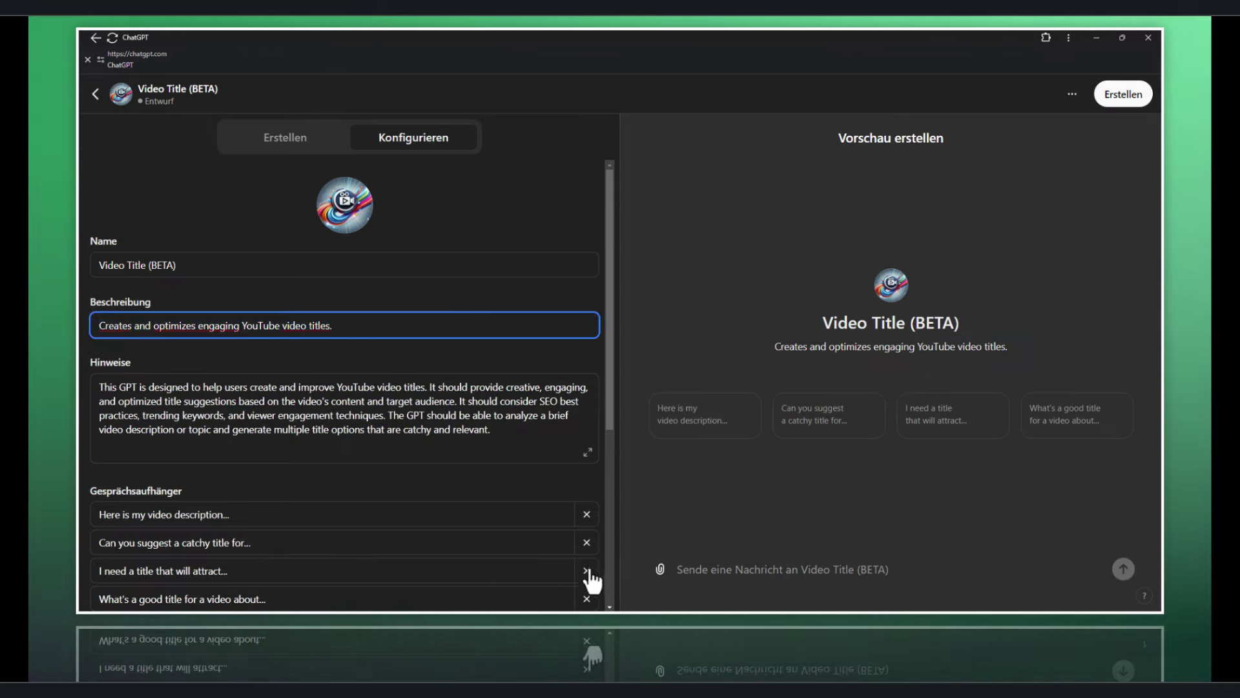
{"action": "key", "text": "super"}
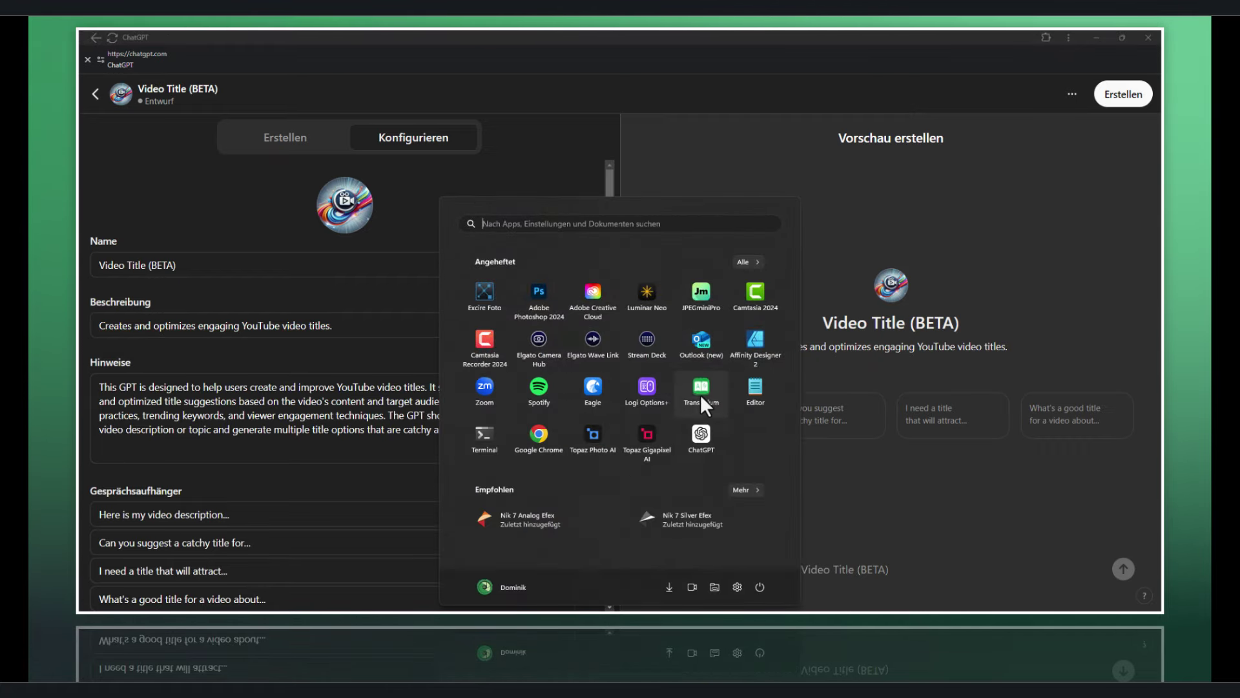
{"action": "left_click", "coordinate": [701, 397]}
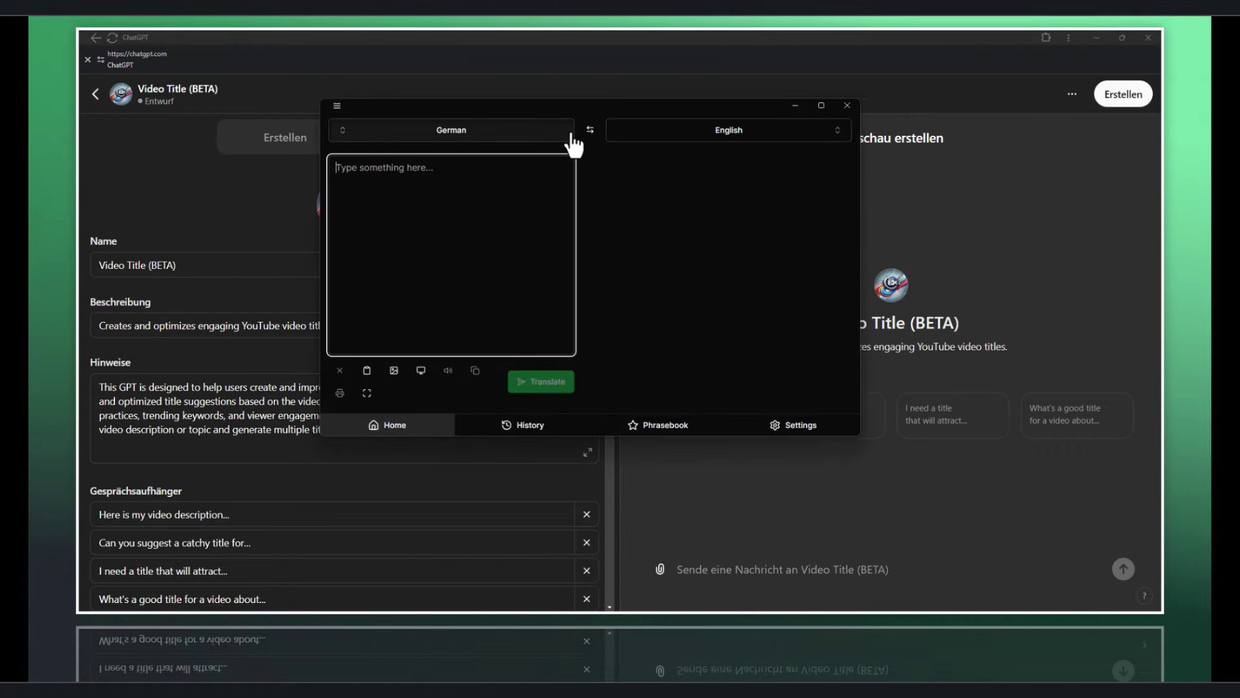
{"action": "left_click", "coordinate": [589, 130]}
{"action": "left_click_drag", "start_coordinate": [603, 109], "coordinate": [735, 170]}
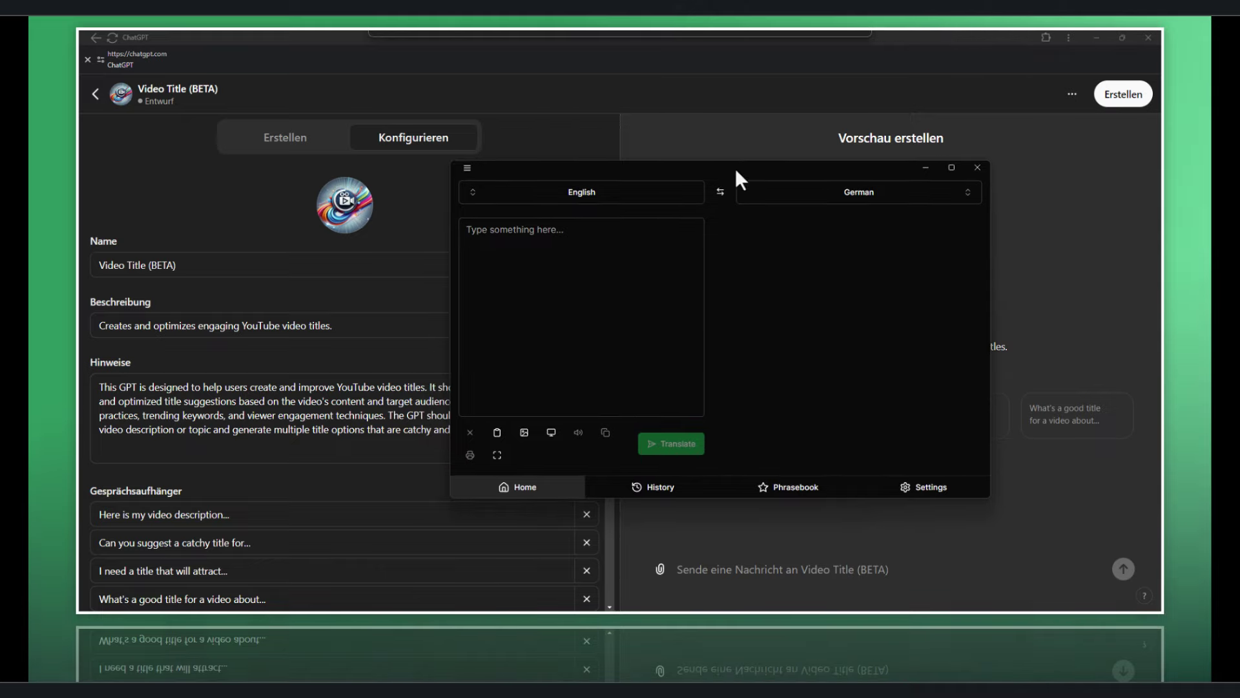
{"action": "left_click", "coordinate": [642, 258]}
{"action": "type", "text": "Creates and optimizes engaging YouTube video titles."}
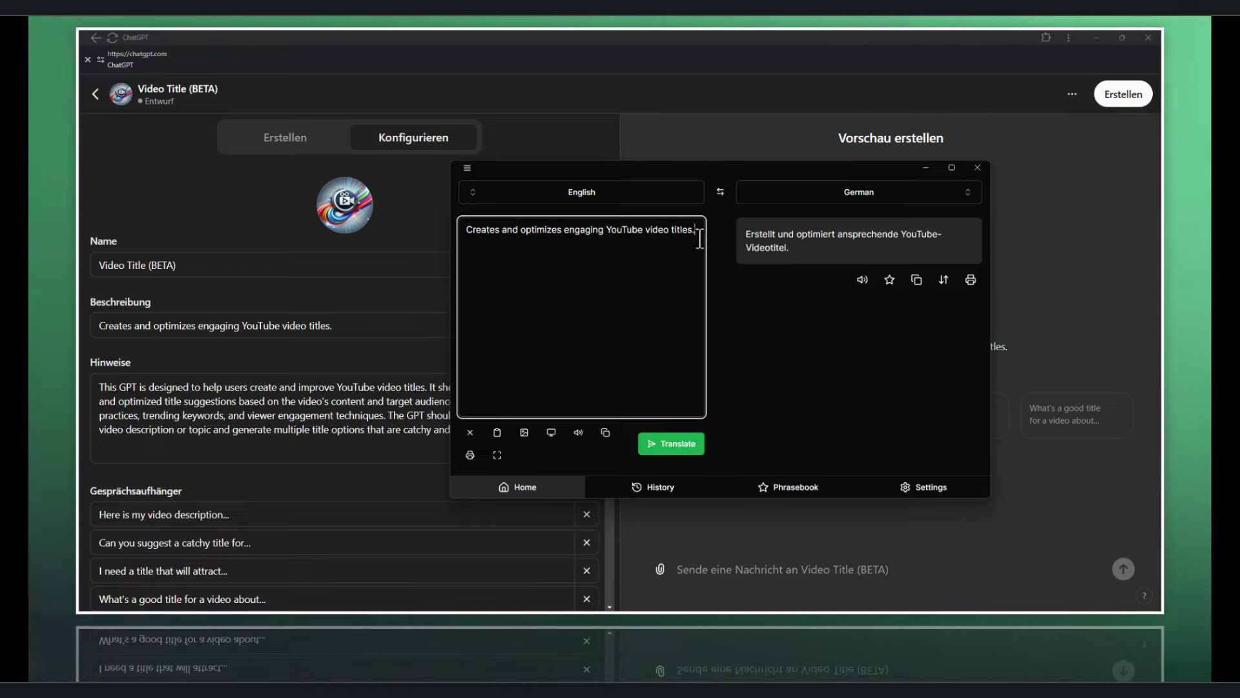
Replace the description with the full instructions text to get its German translation.
{"action": "left_click_drag", "start_coordinate": [696, 233], "coordinate": [471, 254]}
{"action": "key", "text": "BackSpace"}
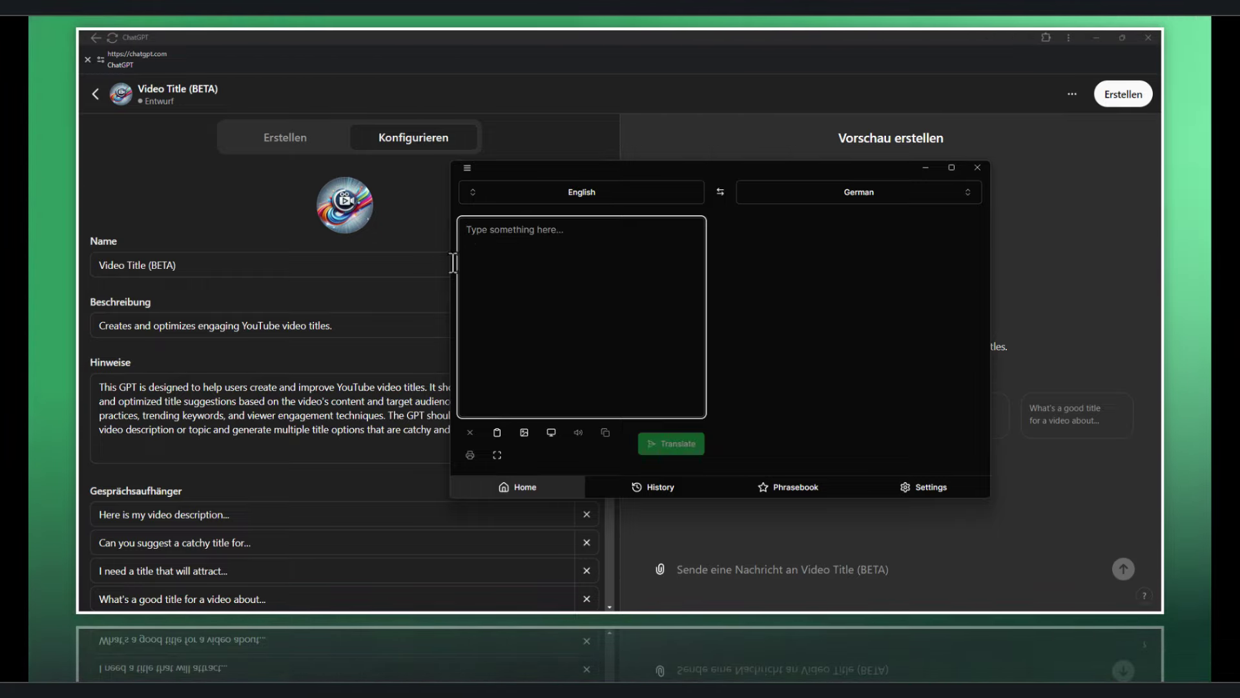
{"action": "left_click", "coordinate": [359, 431]}
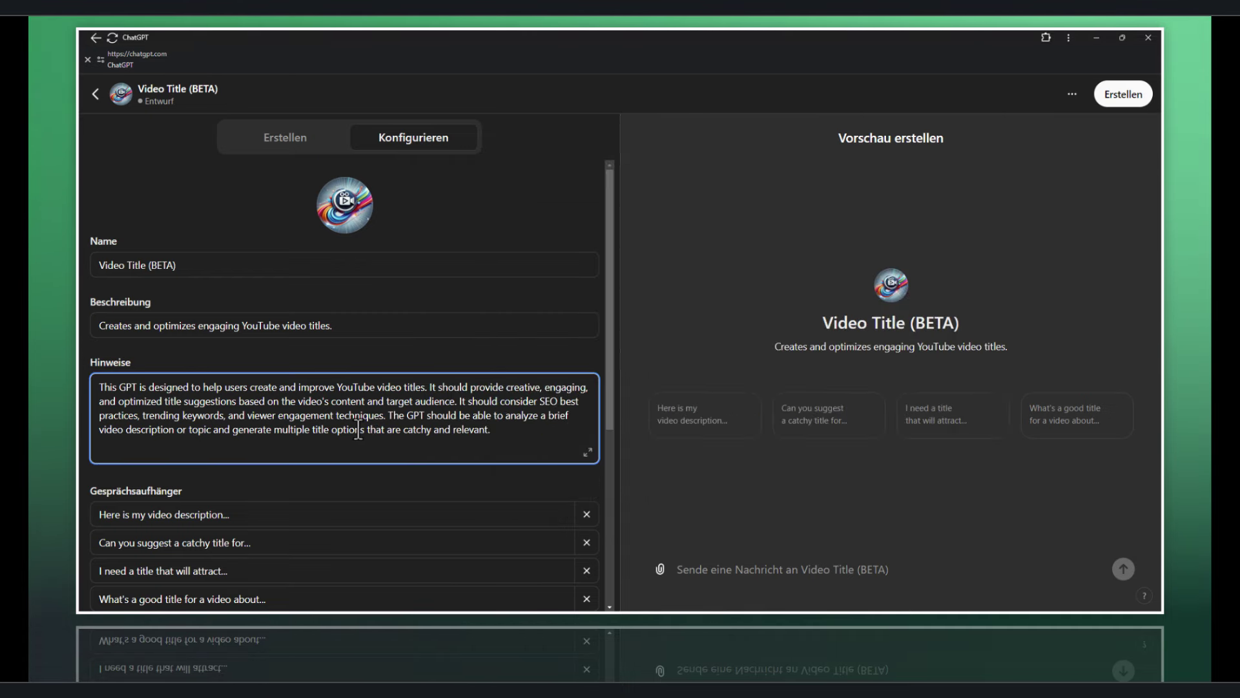
{"action": "key", "text": "ctrl+a"}
{"action": "key", "text": "ctrl+c"}
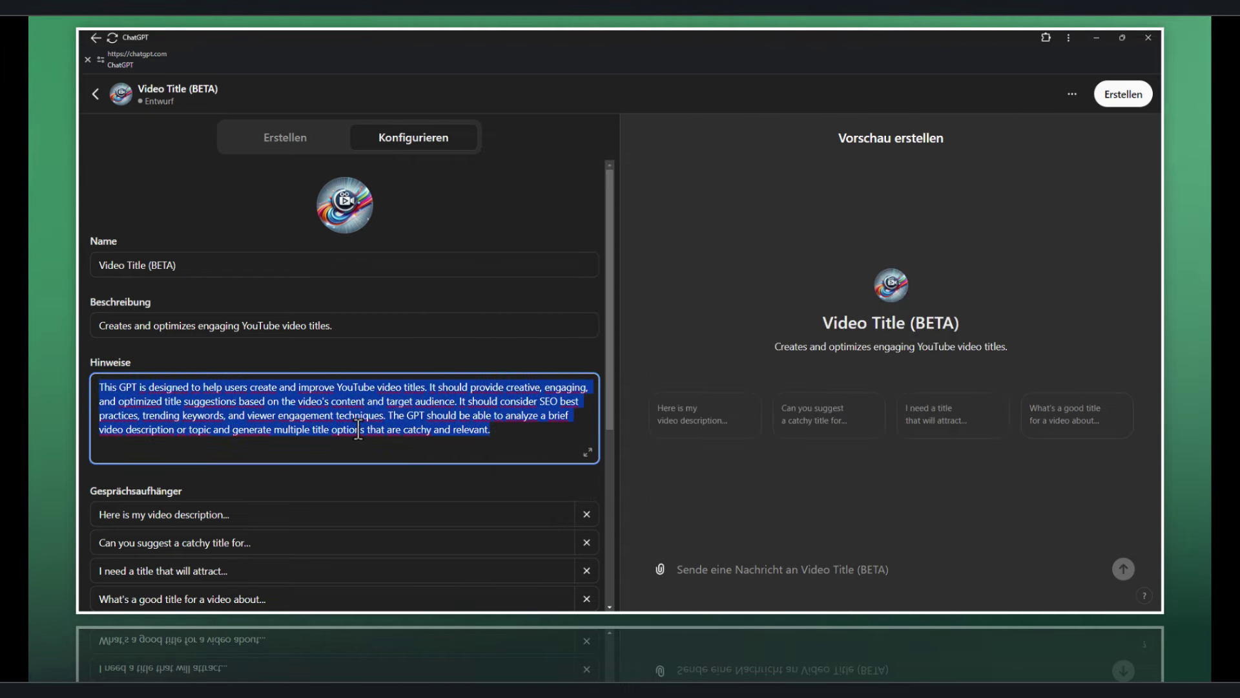
{"action": "left_click", "coordinate": [640, 471]}
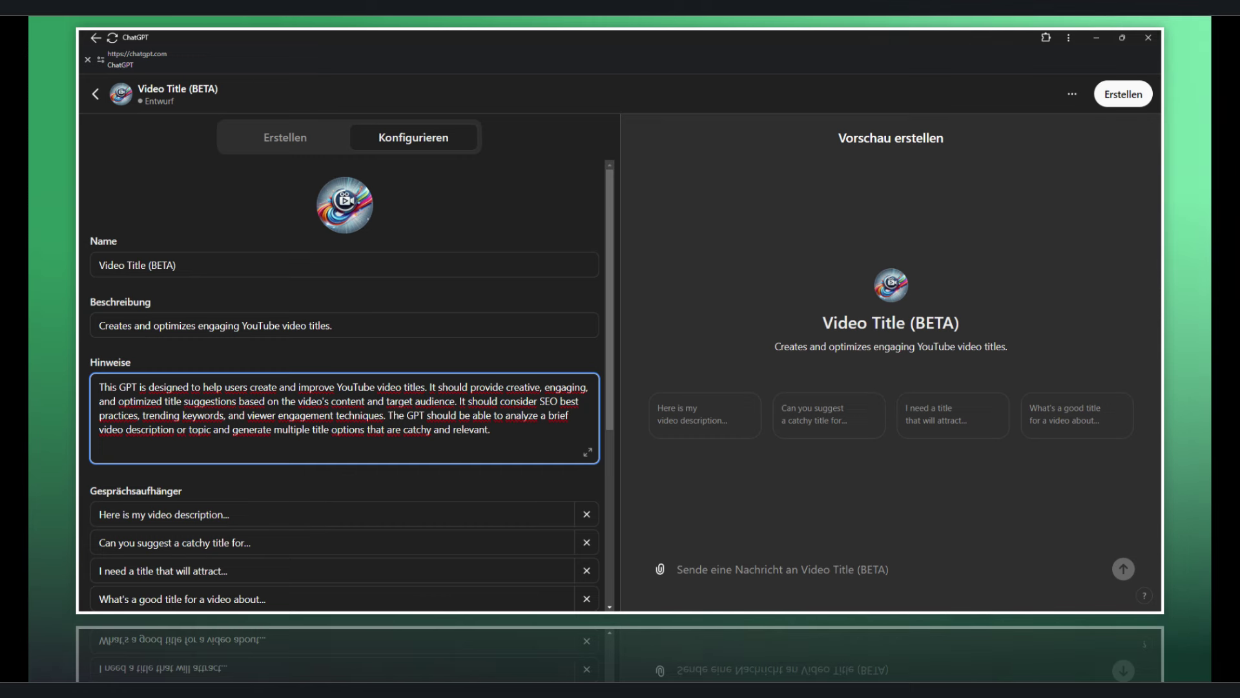
{"action": "key", "text": "alt+Tab"}
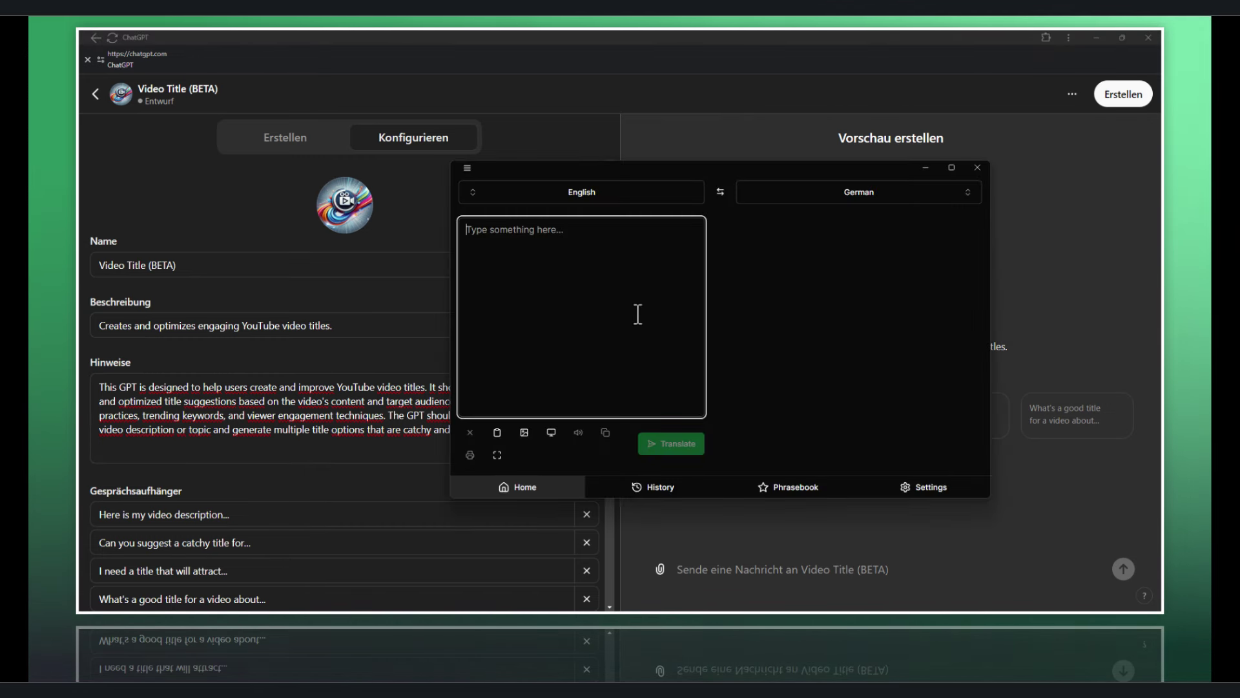
{"action": "key", "text": "ctrl+v"}
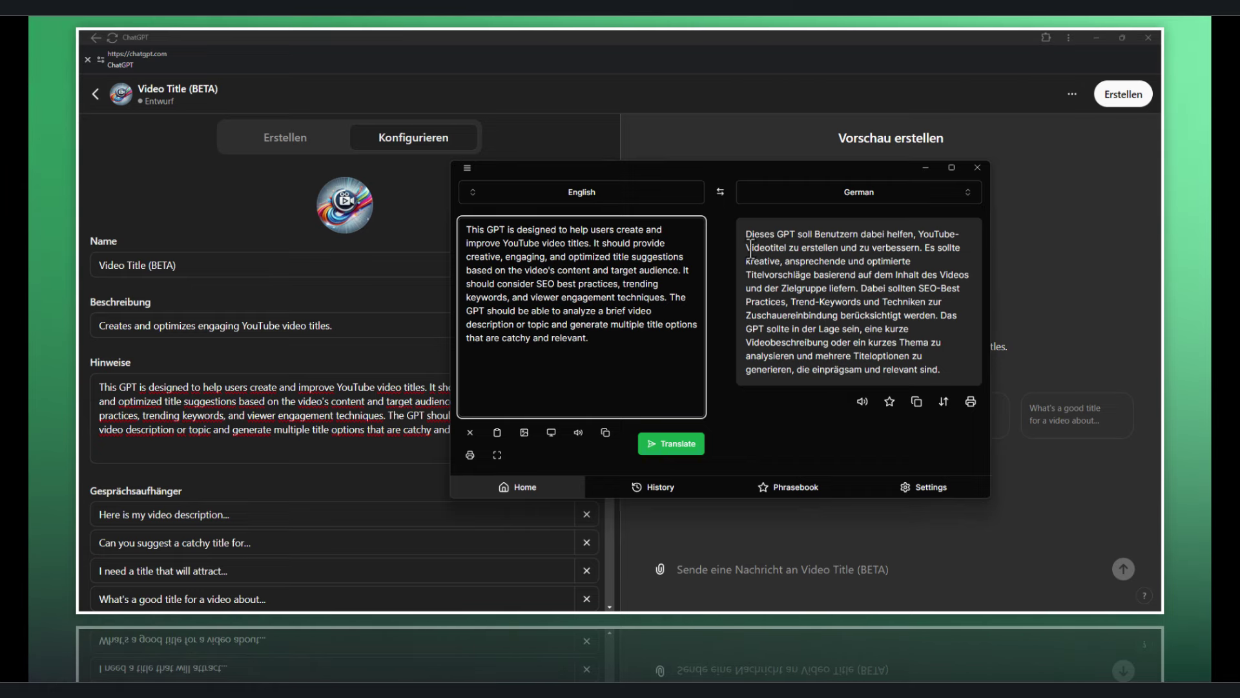
{"action": "mouse_move", "coordinate": [791, 175]}
{"action": "left_mouse_down"}
{"action": "mouse_move", "coordinate": [639, 226]}
{"action": "mouse_move", "coordinate": [634, 217]}
{"action": "left_mouse_up"}
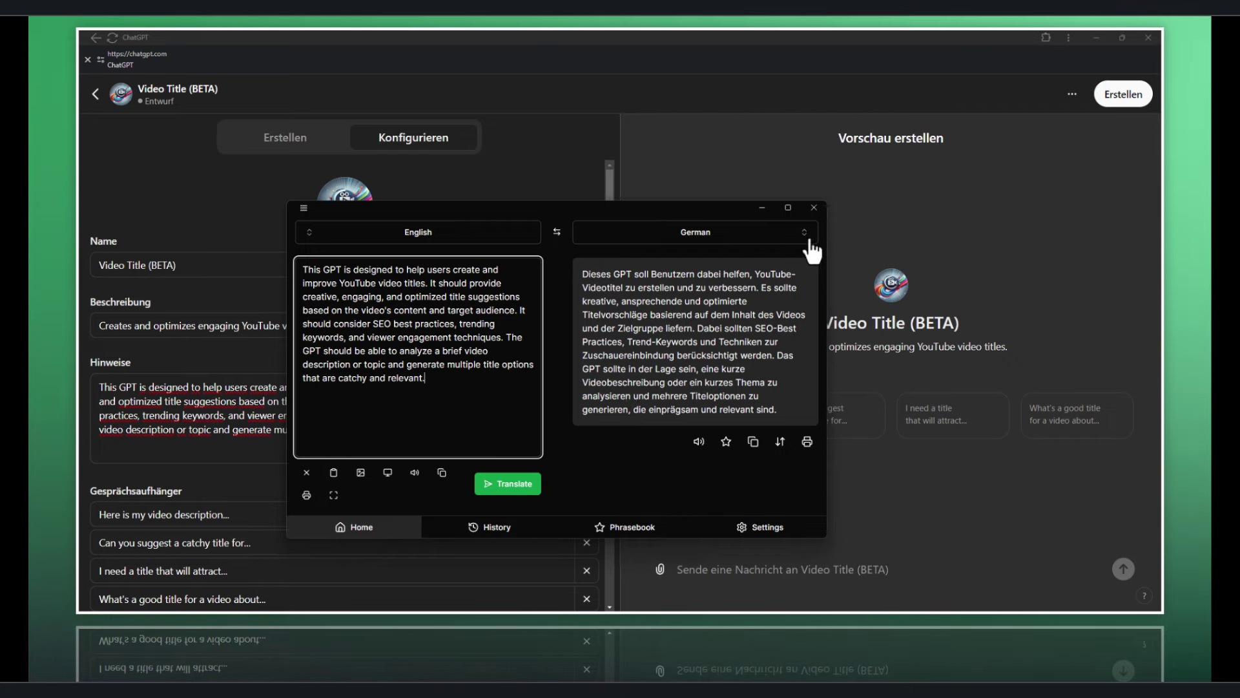
Close Translator, delete all four conversation starters and uncheck DALL-E-Bildgenerierung.
{"action": "left_click", "coordinate": [814, 208]}
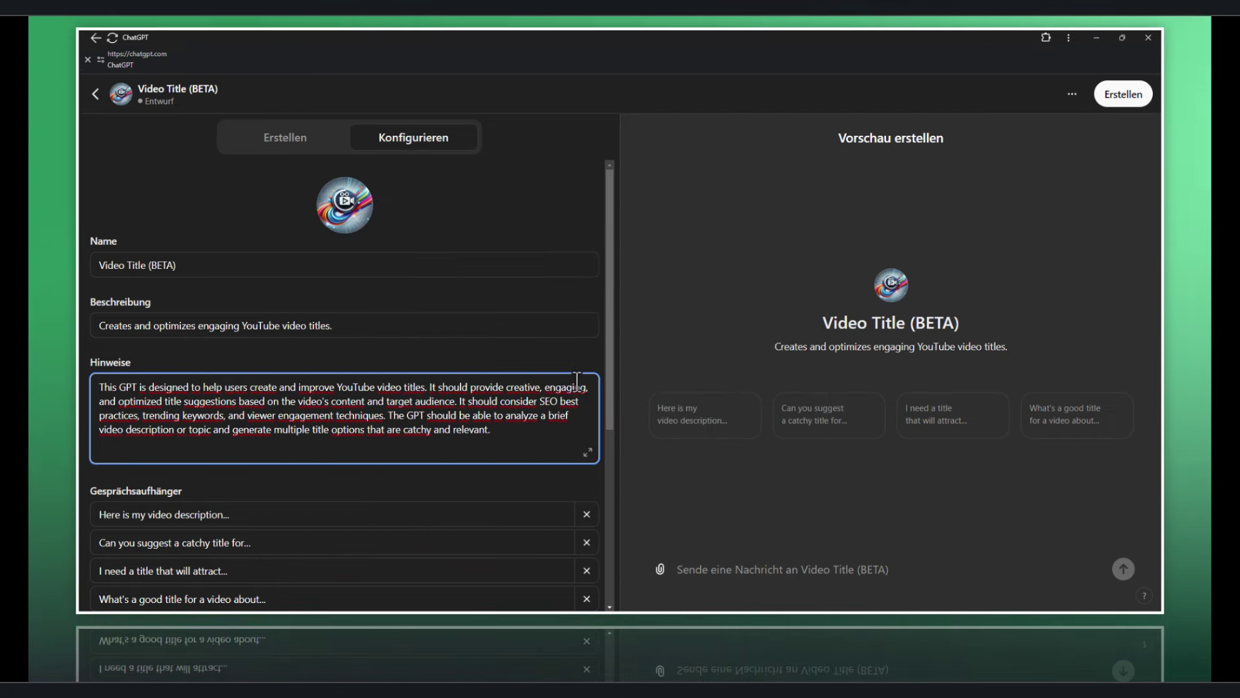
{"action": "scroll", "coordinate": [533, 361], "scroll_direction": "down", "scroll_amount": 3}
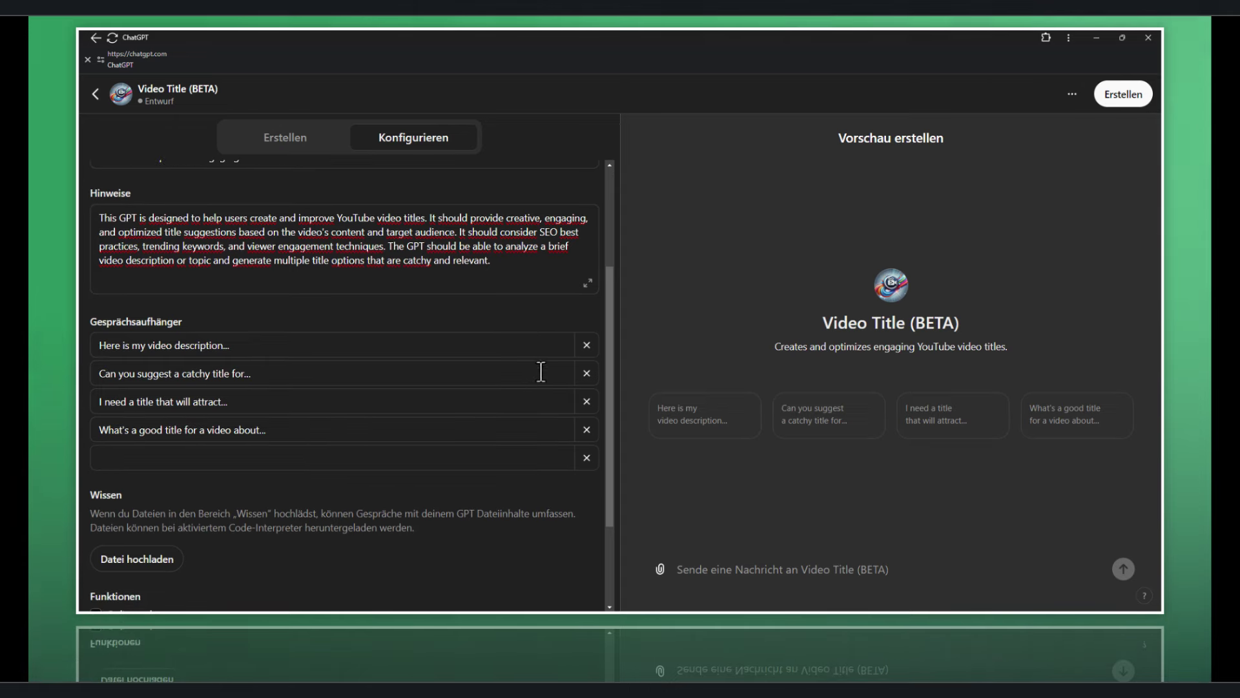
{"action": "left_click", "coordinate": [593, 354]}
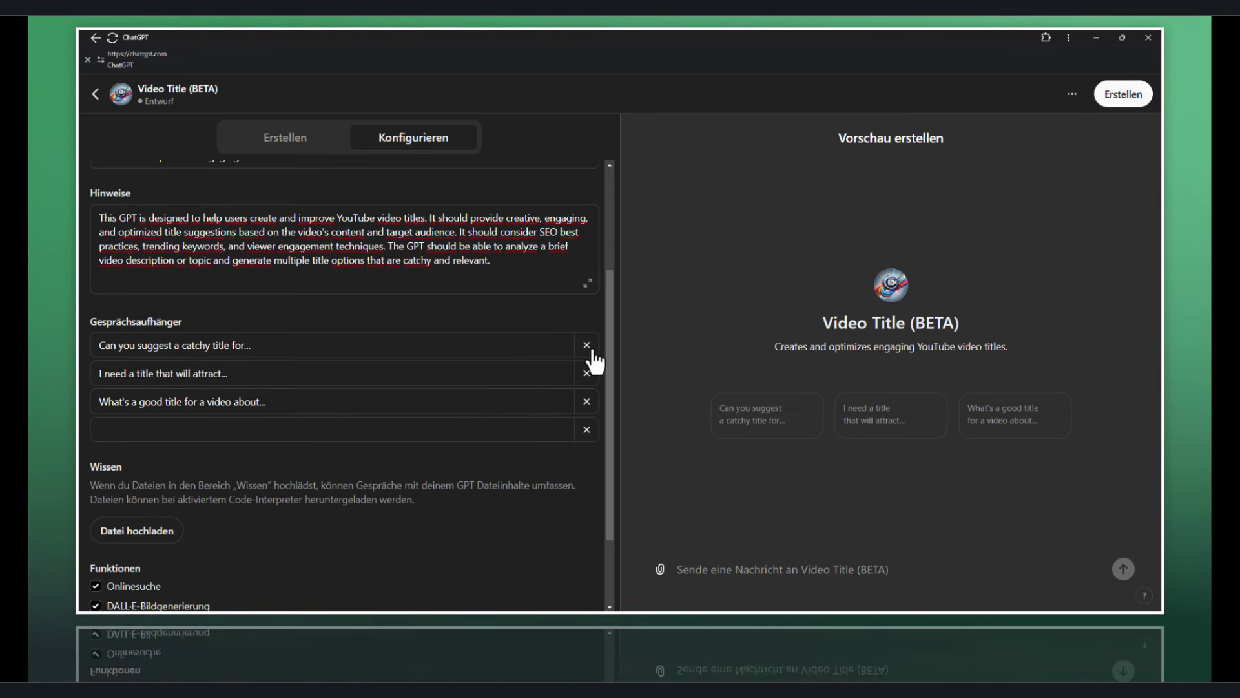
{"action": "left_click", "coordinate": [593, 354]}
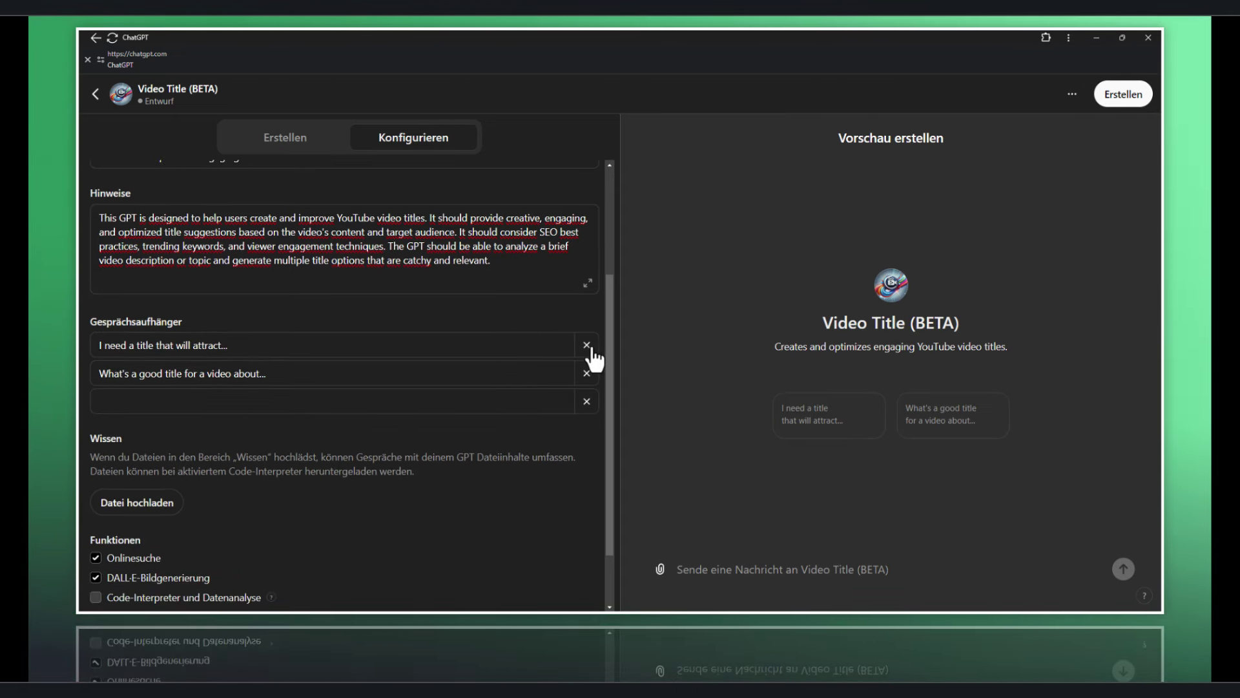
{"action": "left_click", "coordinate": [592, 352]}
{"action": "left_click", "coordinate": [592, 352]}
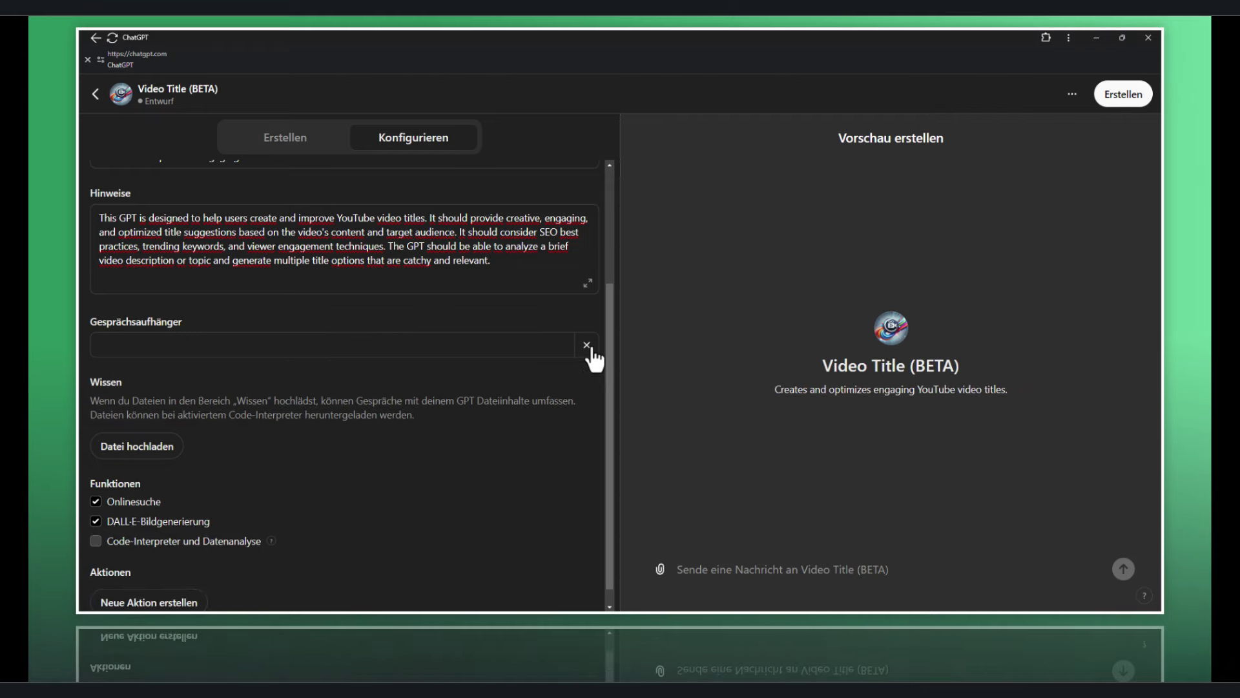
{"action": "scroll", "coordinate": [452, 446], "scroll_direction": "down", "scroll_amount": 1}
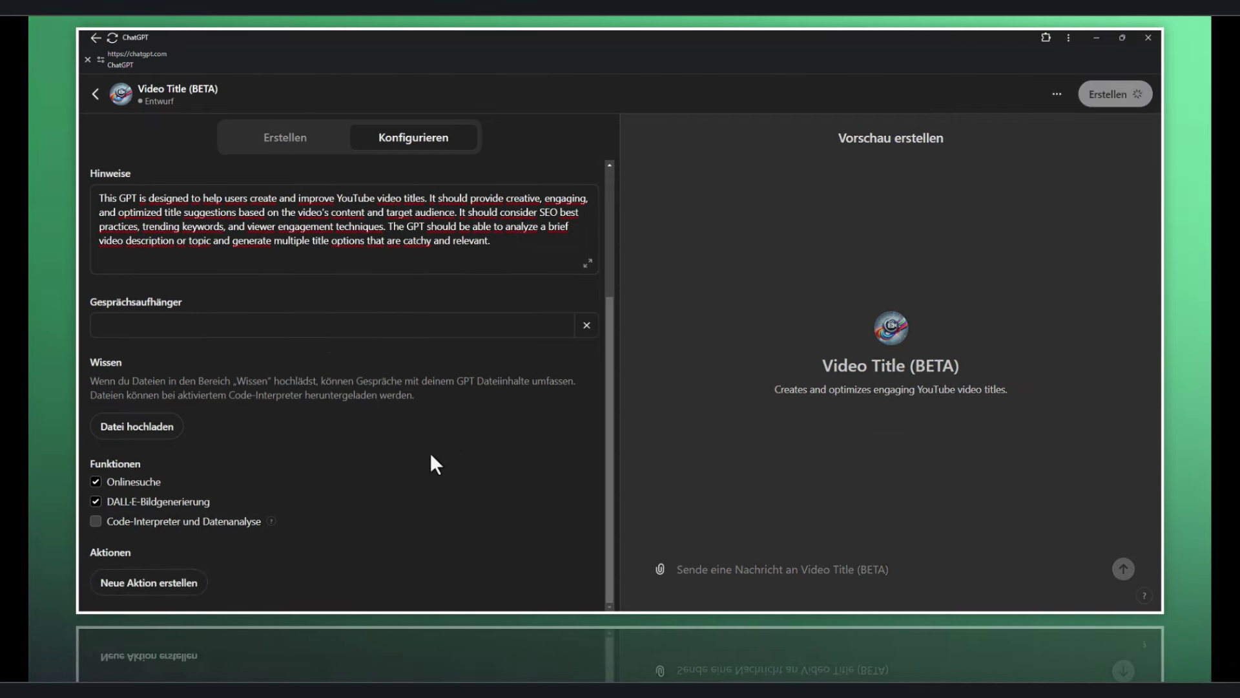
{"action": "left_click", "coordinate": [97, 501]}
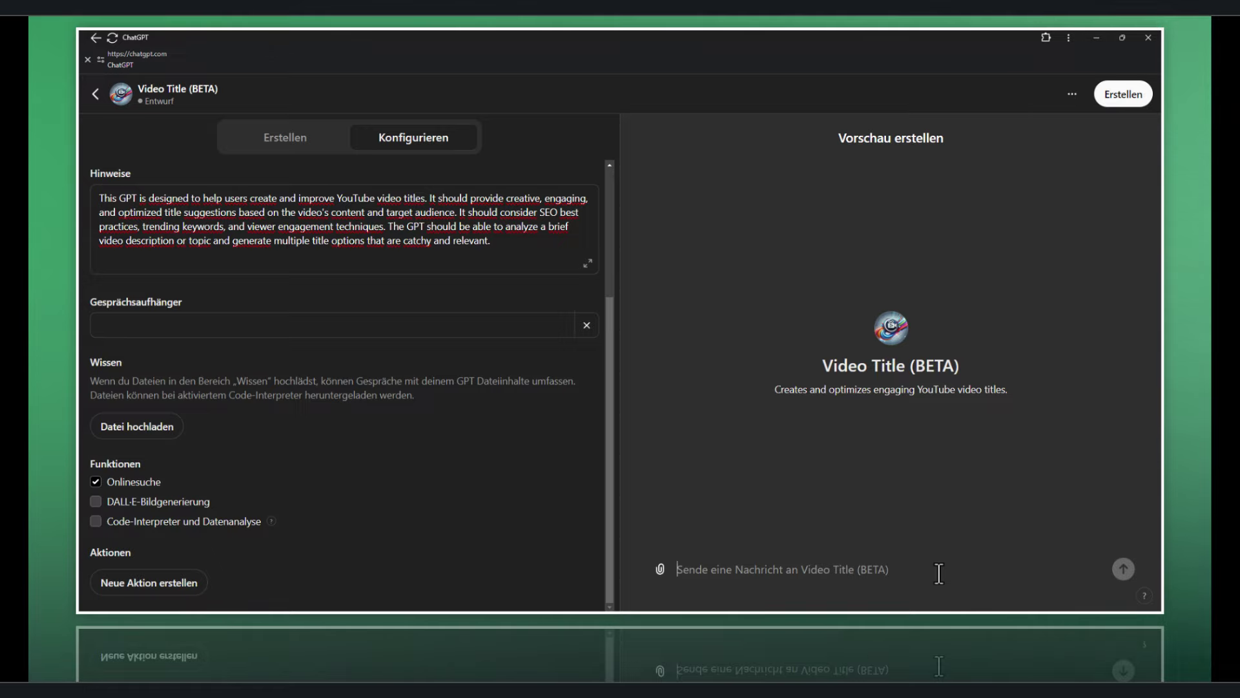
Send the preview a test prompt about a Luminar Neo 2.0 AI video, then scroll up.
{"action": "type", "text": "L"}
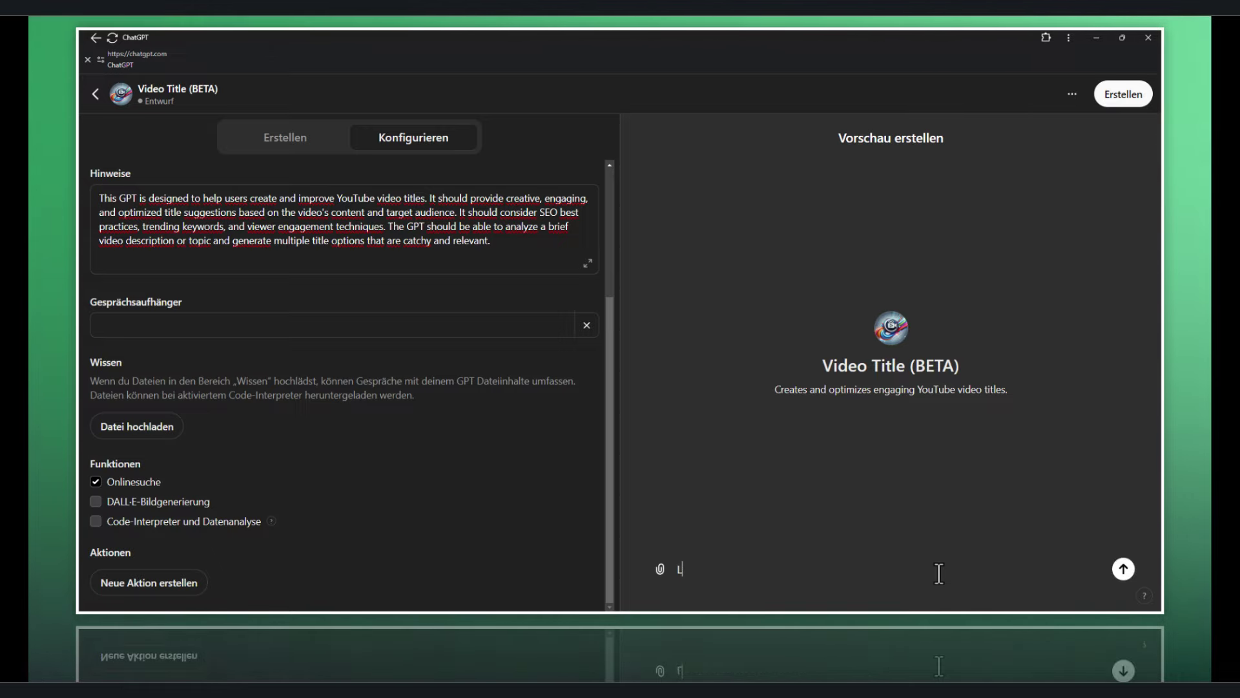
{"action": "type", "text": "umr Neo 2.0 das ist"}
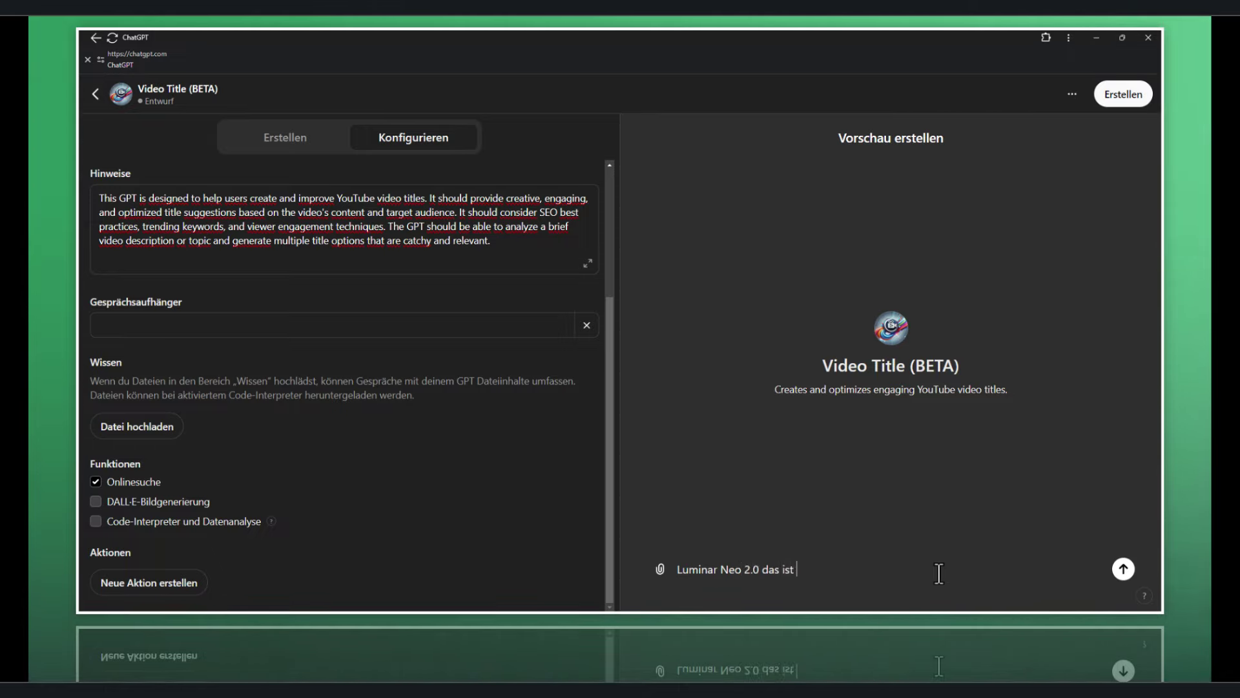
{"action": "type", "text": " neu"}
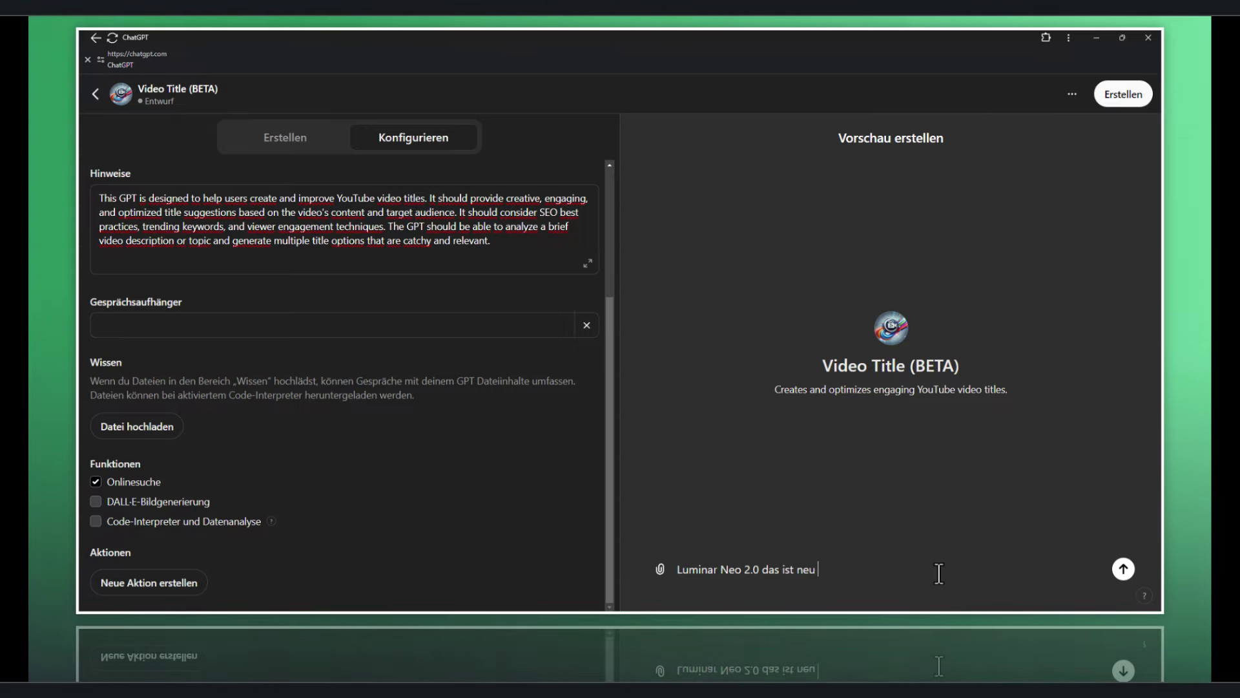
{"action": "type", "text": "1"}
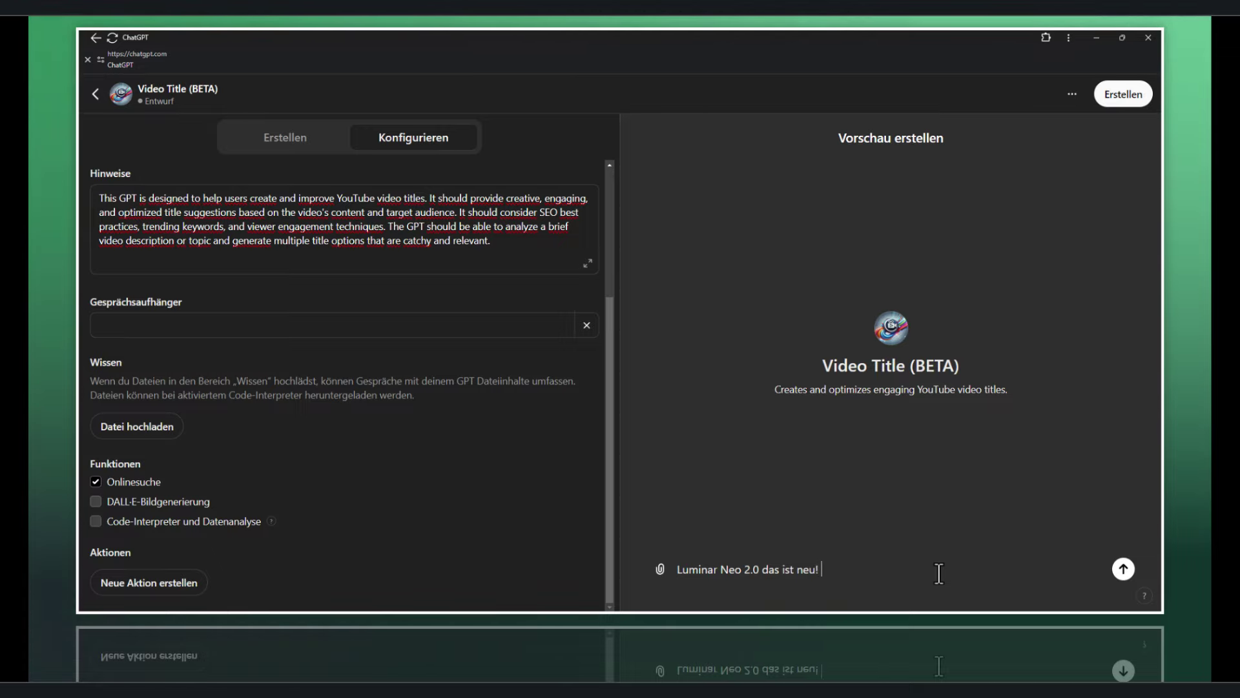
{"action": "type", "text": "A"}
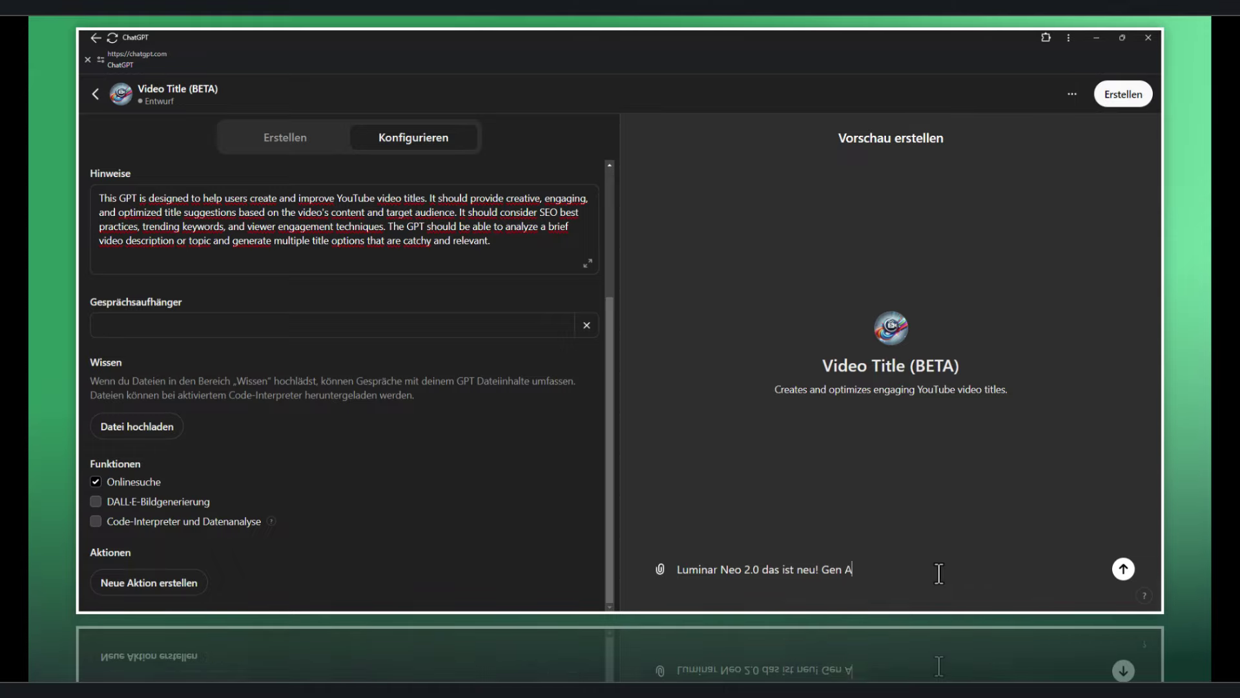
{"action": "type", "text": "I 2"}
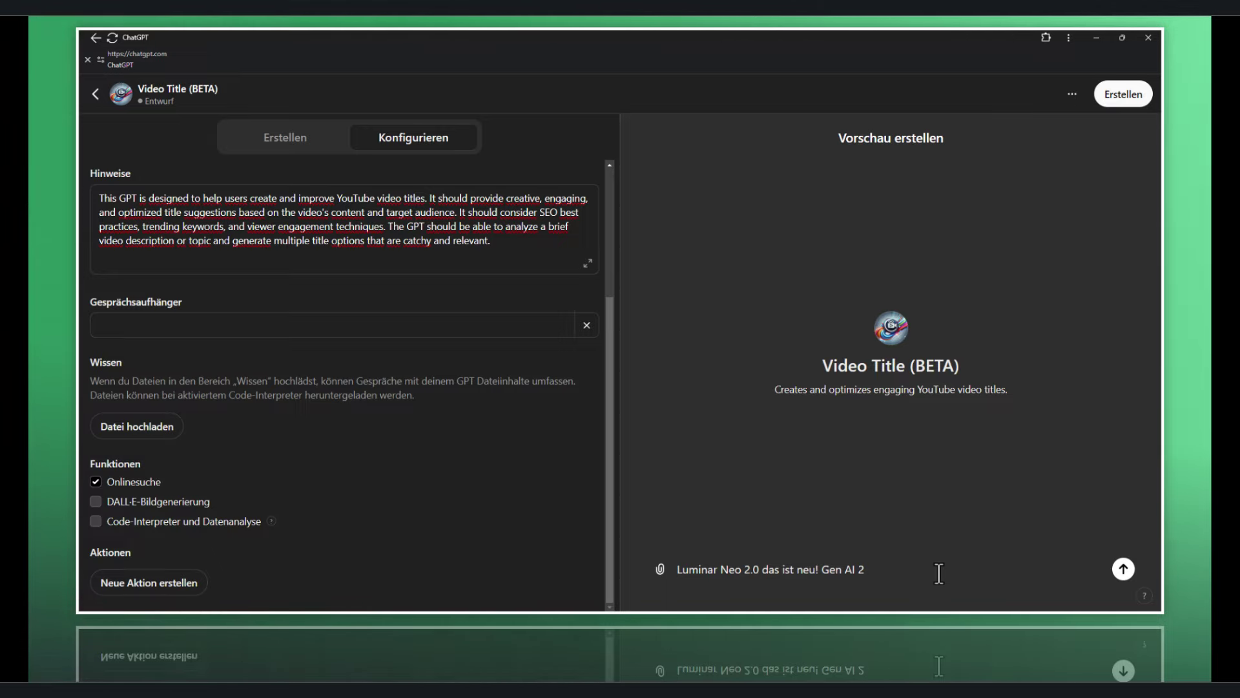
{"action": "key", "text": "super+h"}
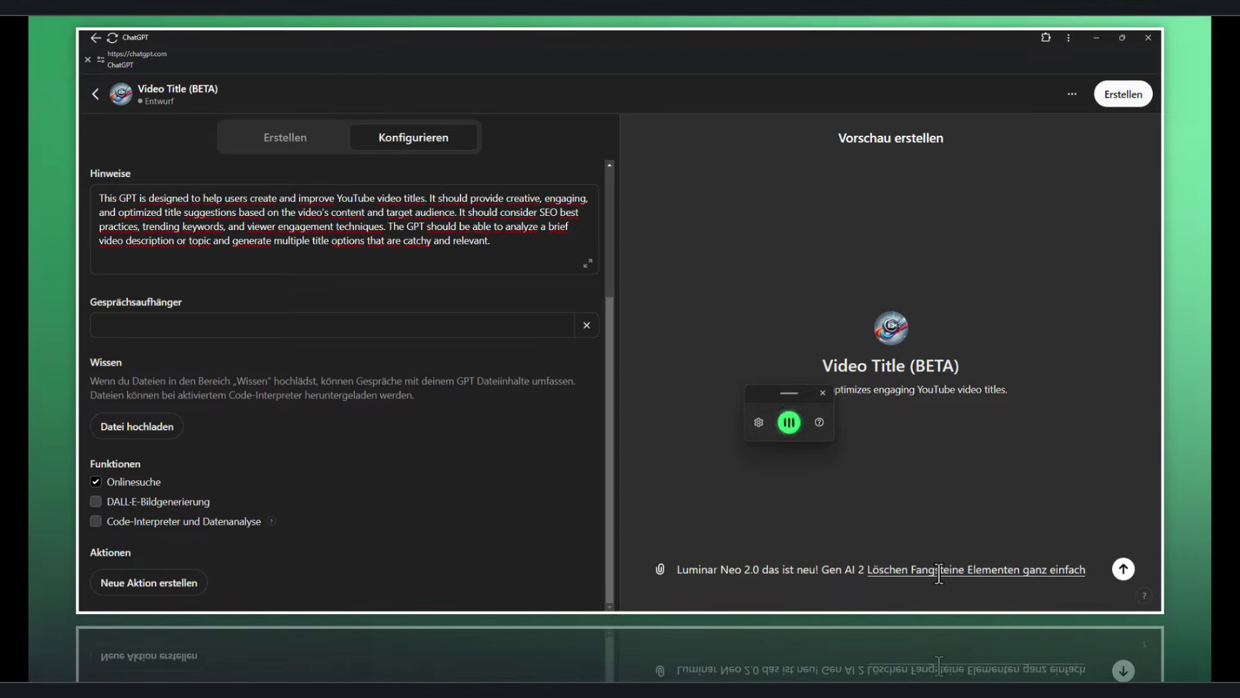
{"action": "left_click_drag", "start_coordinate": [788, 389], "coordinate": [700, 452]}
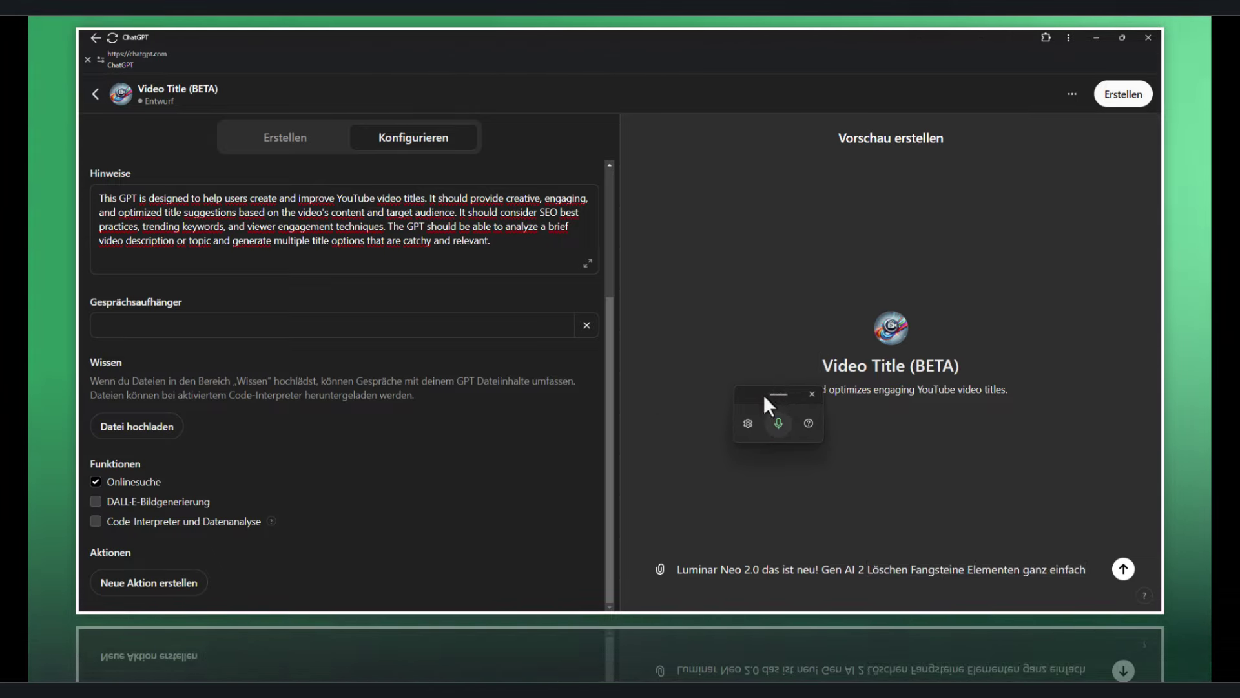
{"action": "left_click", "coordinate": [732, 455]}
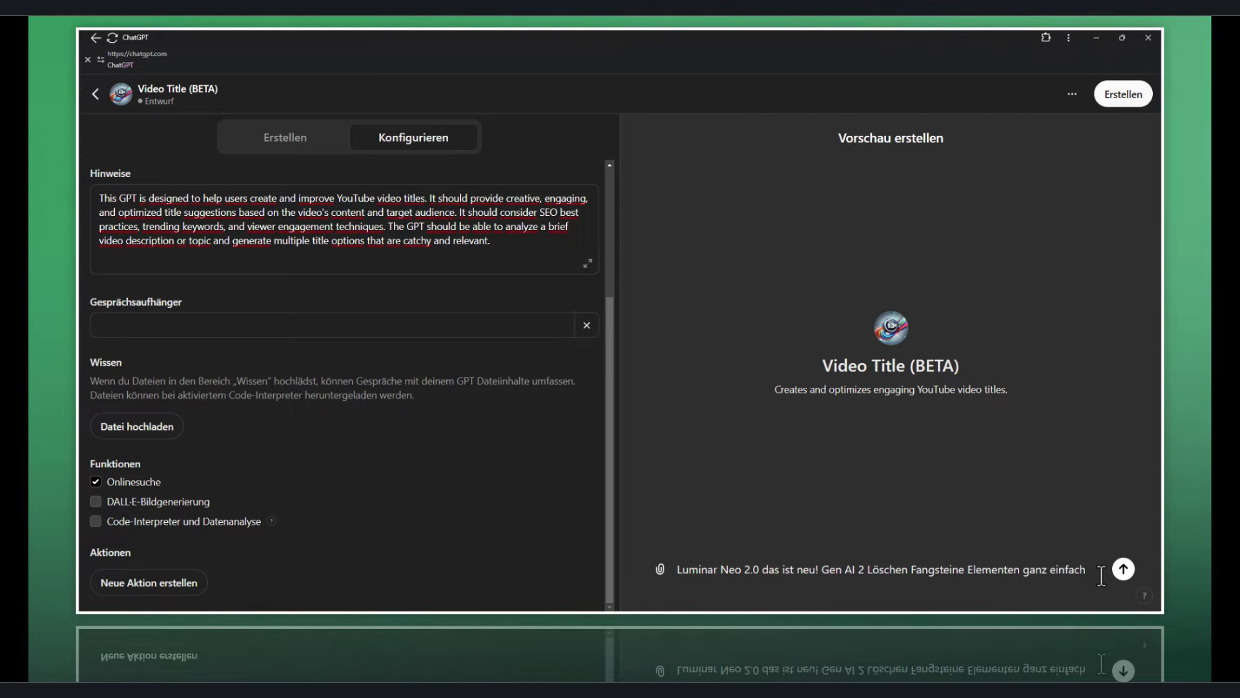
{"action": "left_click", "coordinate": [1123, 568]}
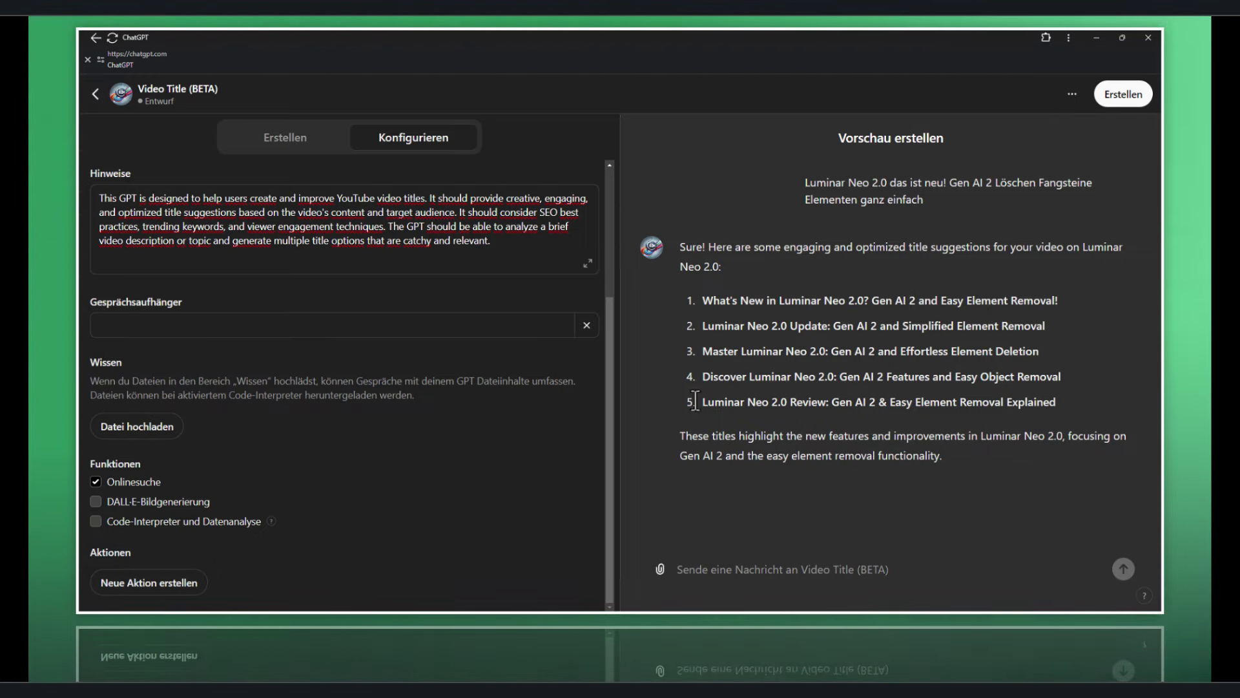
{"action": "scroll", "coordinate": [468, 407], "scroll_direction": "up", "scroll_amount": 3}
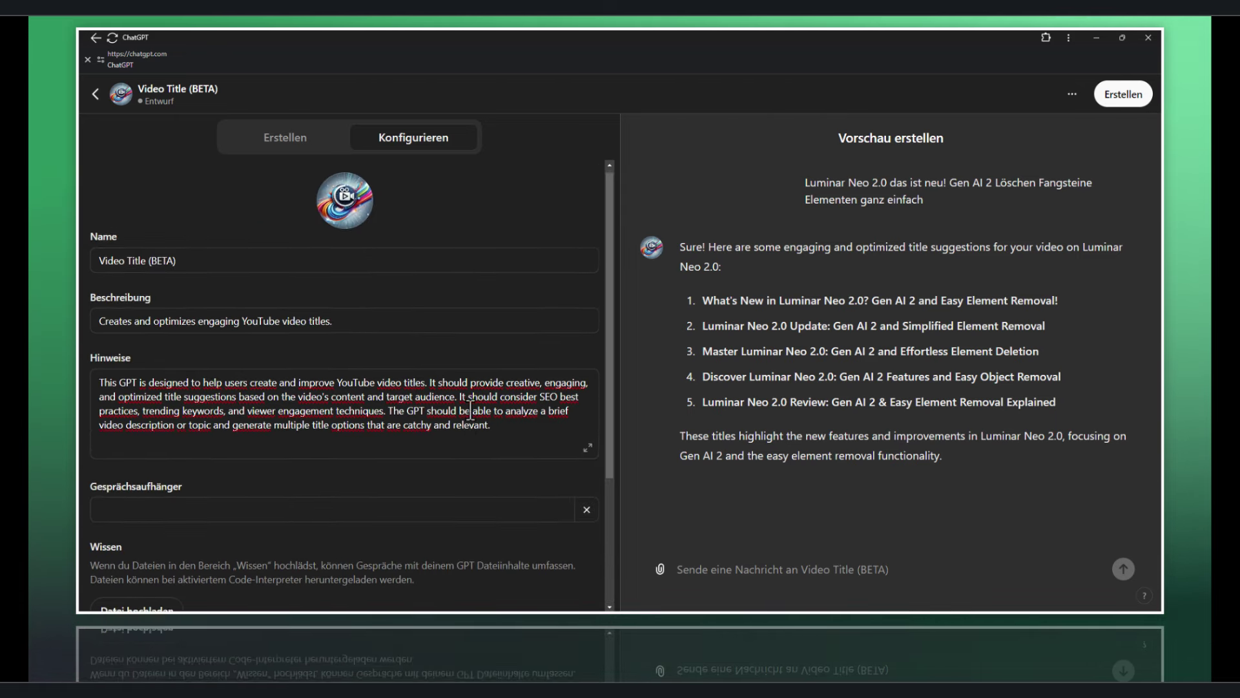
Send the builder 'Bitte gebe alle Texte nur in Deutsch raus.' from the Erstellen tab.
{"action": "left_click", "coordinate": [297, 139]}
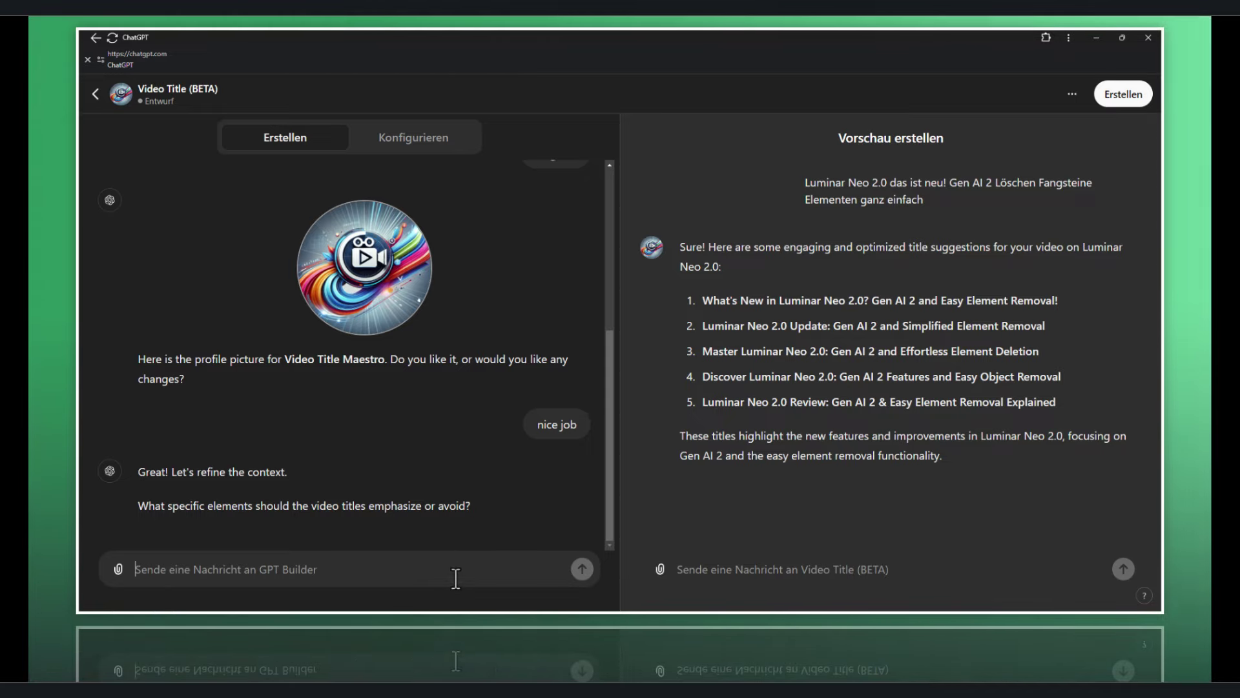
{"action": "key", "text": "super+h"}
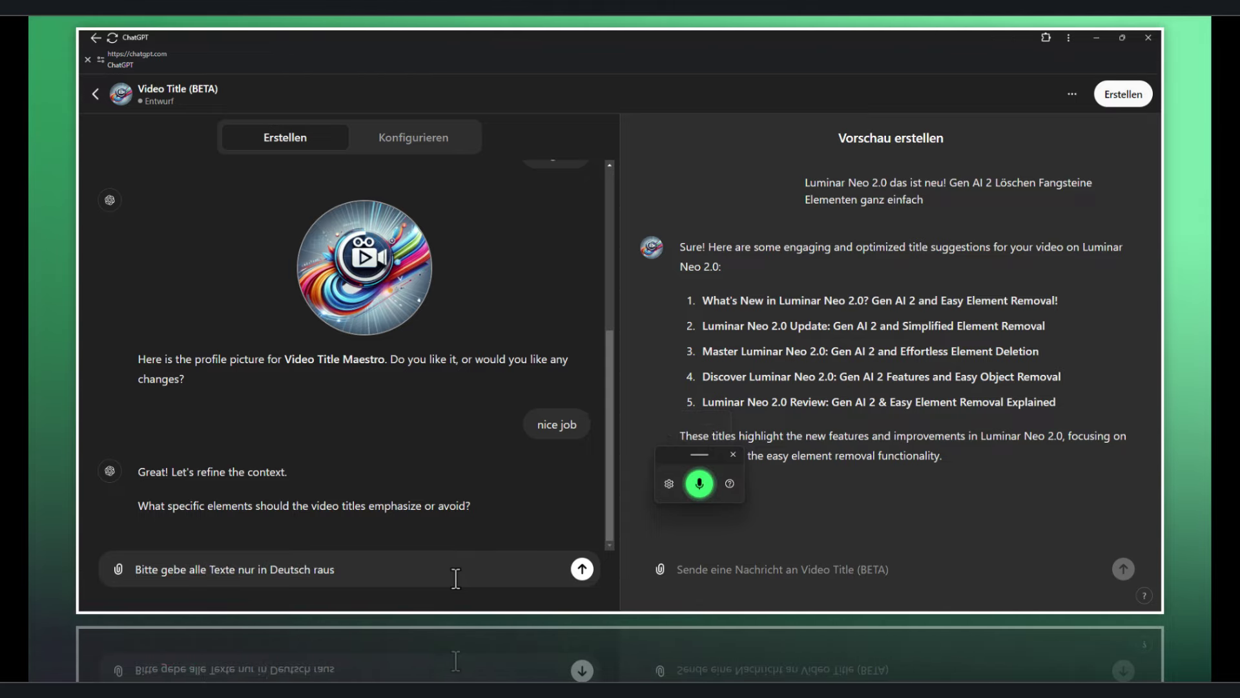
{"action": "left_click", "coordinate": [733, 454]}
{"action": "left_click", "coordinate": [581, 568]}
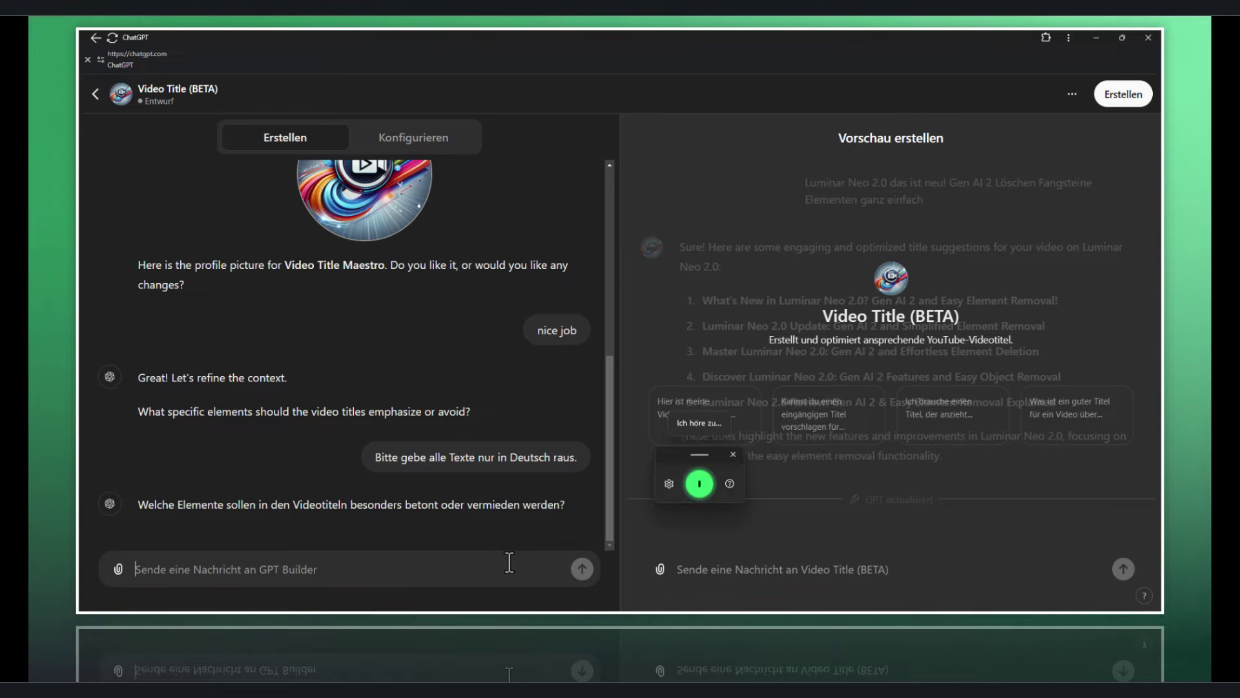
Reply 'Aktuell gibt es da nichts aber trotzdem danke' to the builder and clear leftover text.
{"action": "type", "text": "Aktuell gibt es da nichts aber"}
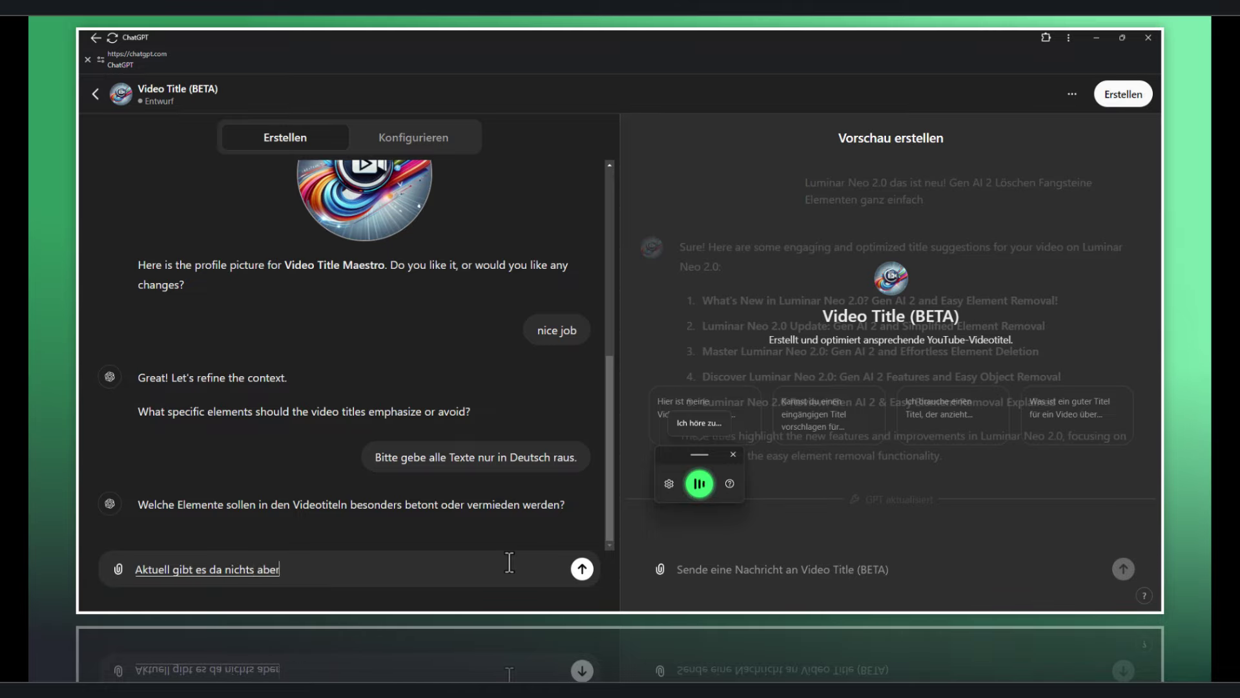
{"action": "type", "text": " trotzdem"}
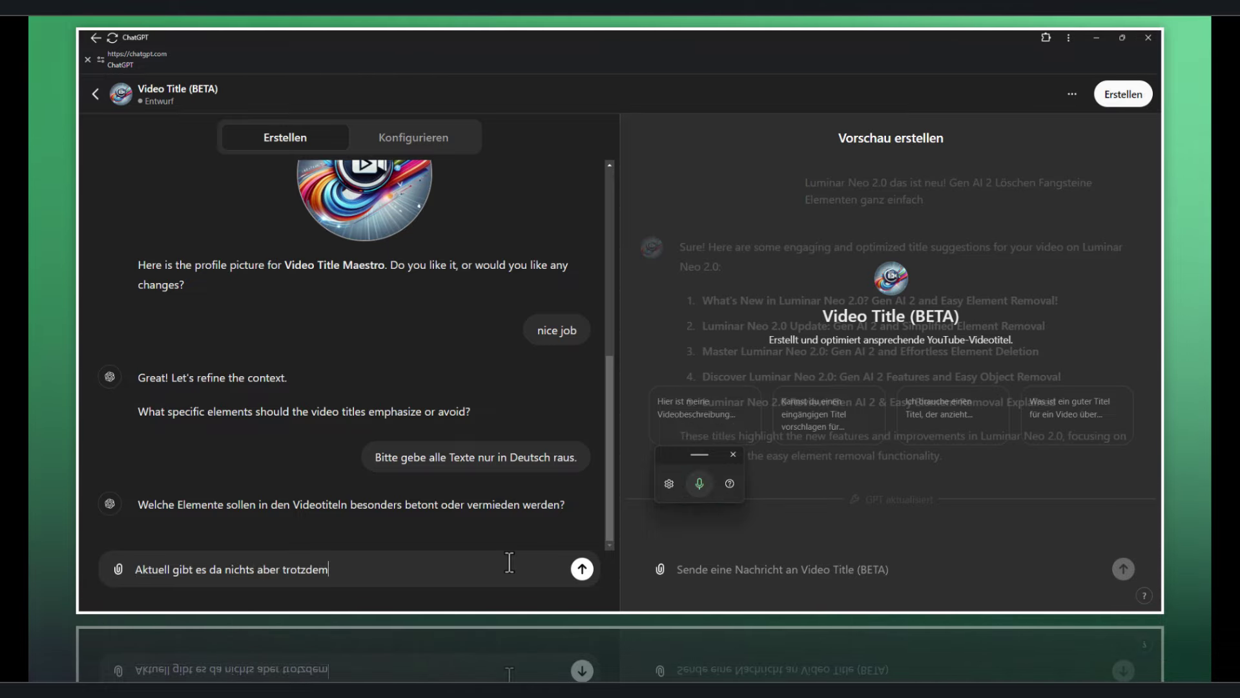
{"action": "type", "text": " dan"}
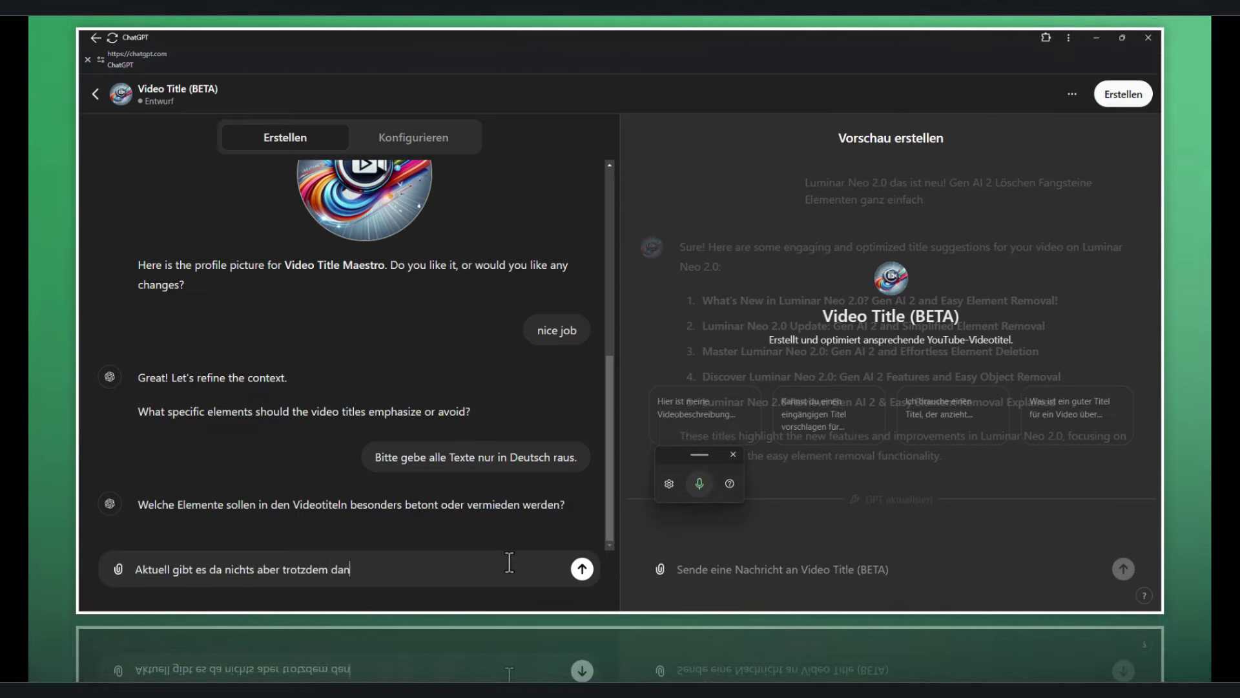
{"action": "type", "text": "bk"}
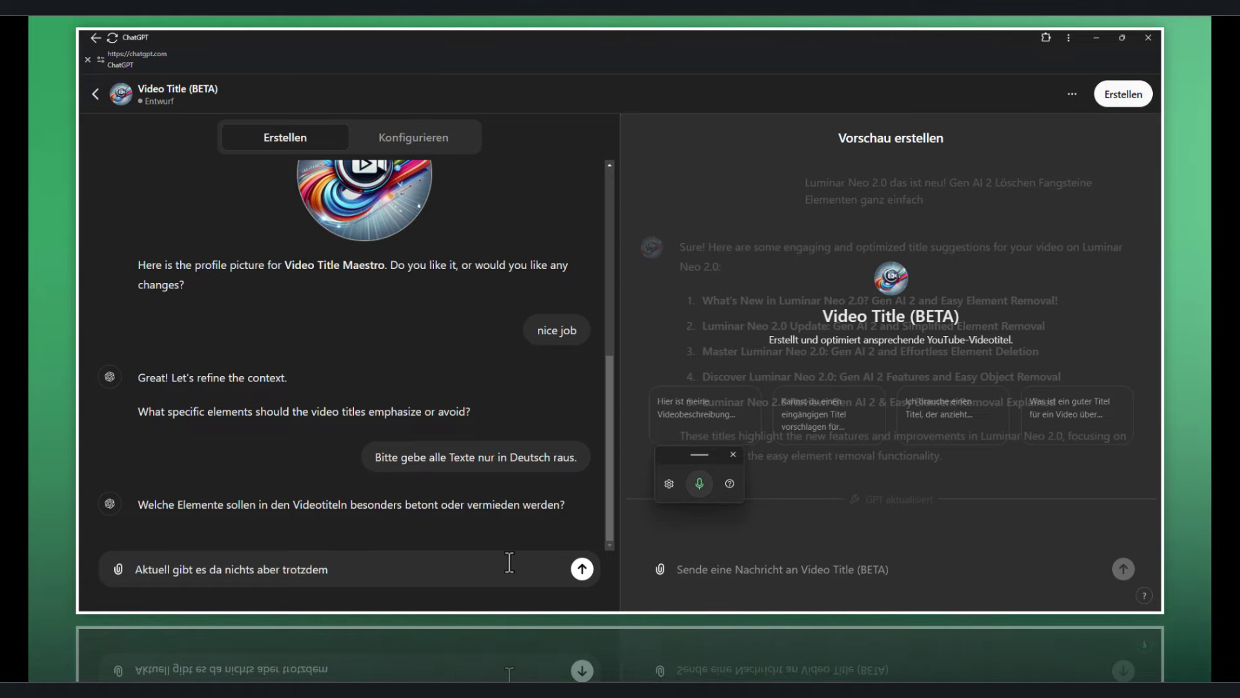
{"action": "type", "text": " danken"}
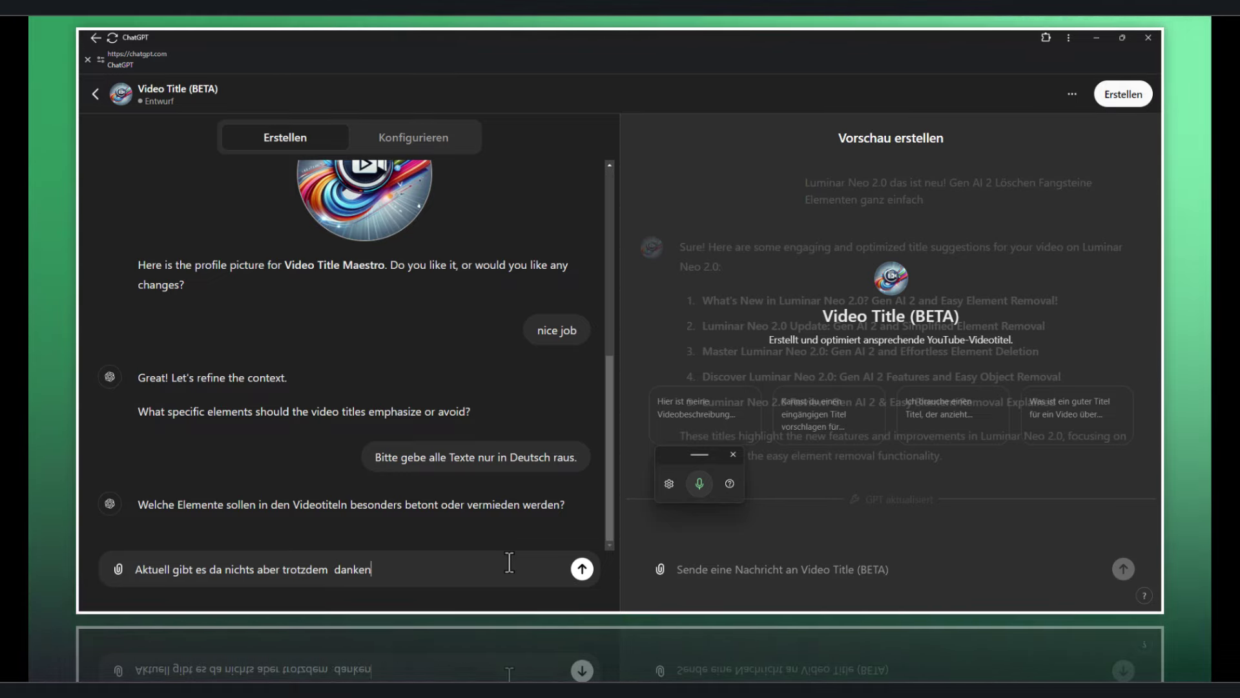
{"action": "key", "text": "Return"}
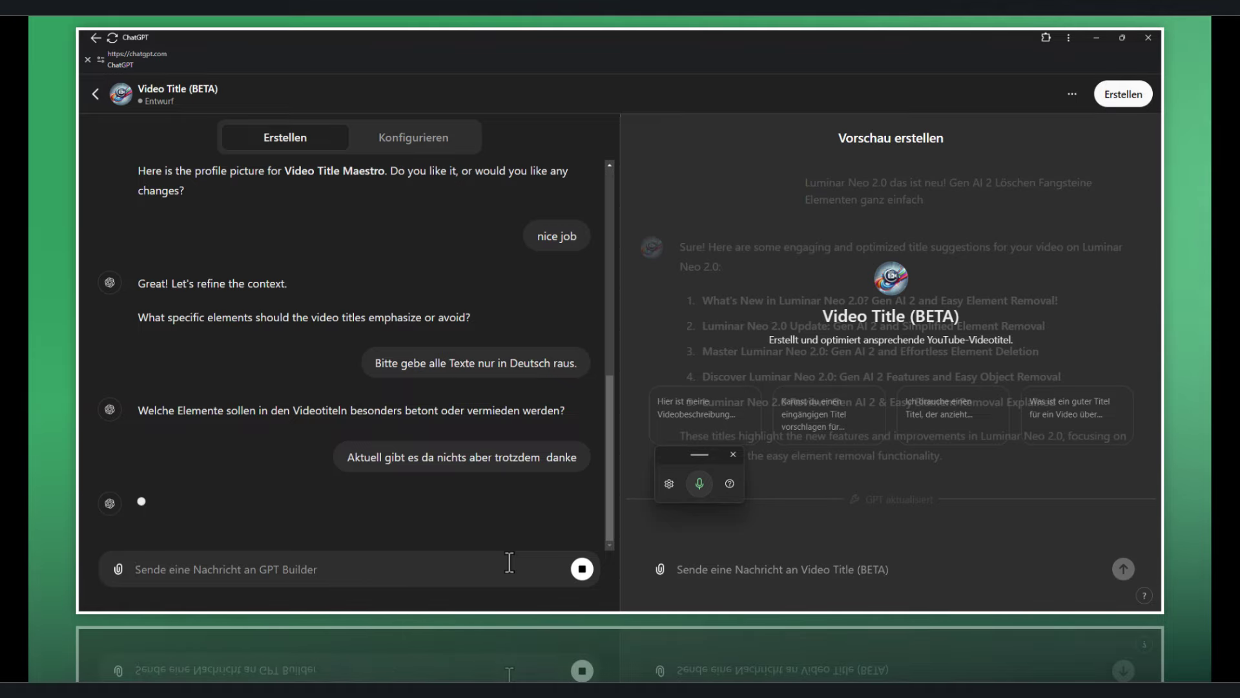
{"action": "left_click", "coordinate": [732, 454]}
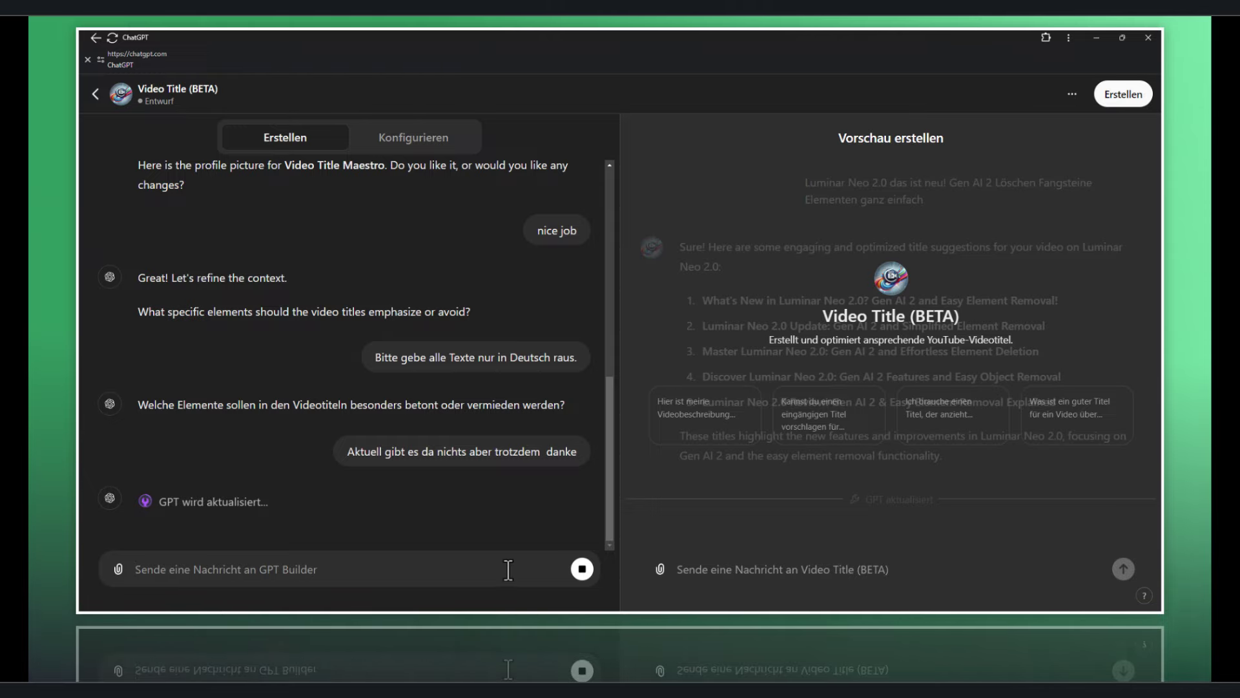
{"action": "left_click_drag", "start_coordinate": [342, 452], "coordinate": [558, 452]}
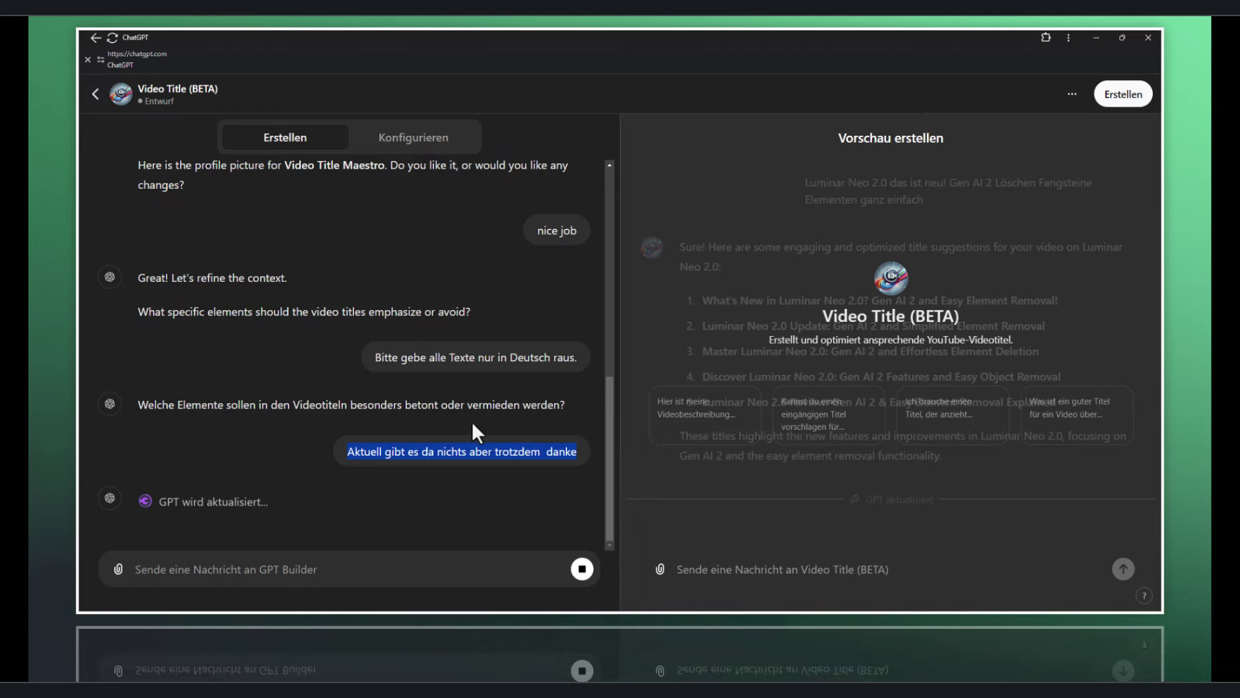
{"action": "left_click", "coordinate": [466, 450]}
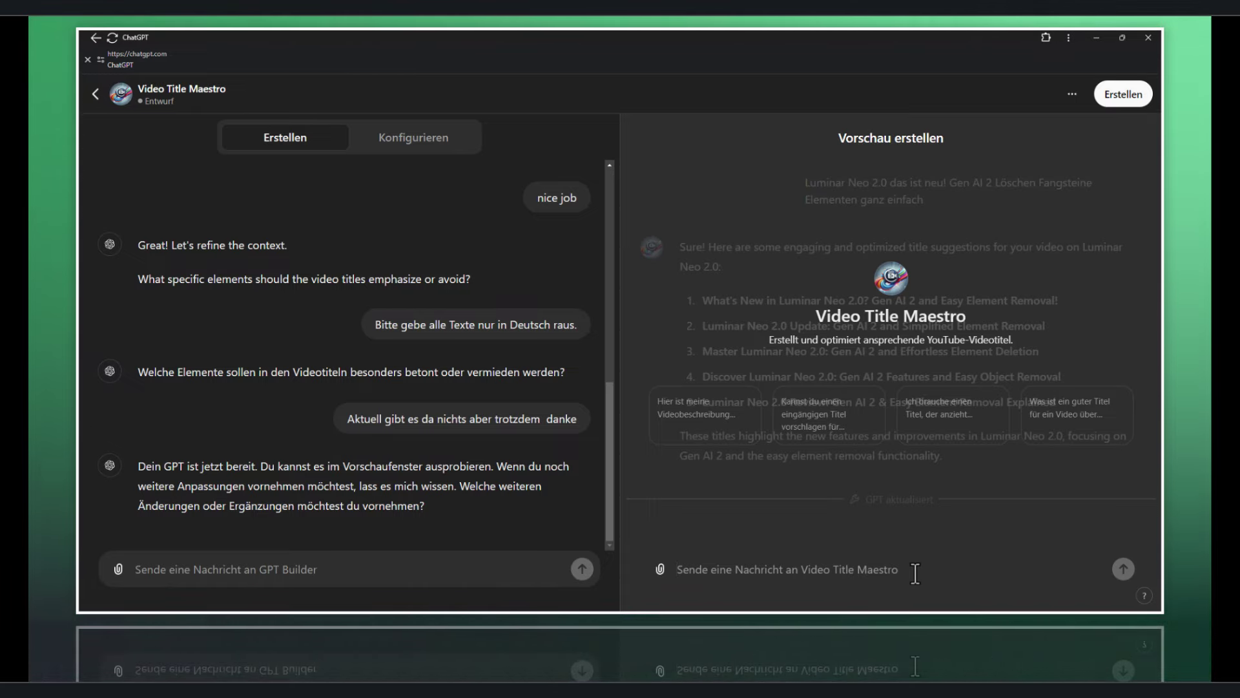
Send 'photoshop Generative zu löschen.' to the preview and scroll through the ten German titles.
{"action": "type", "text": "photoshop"}
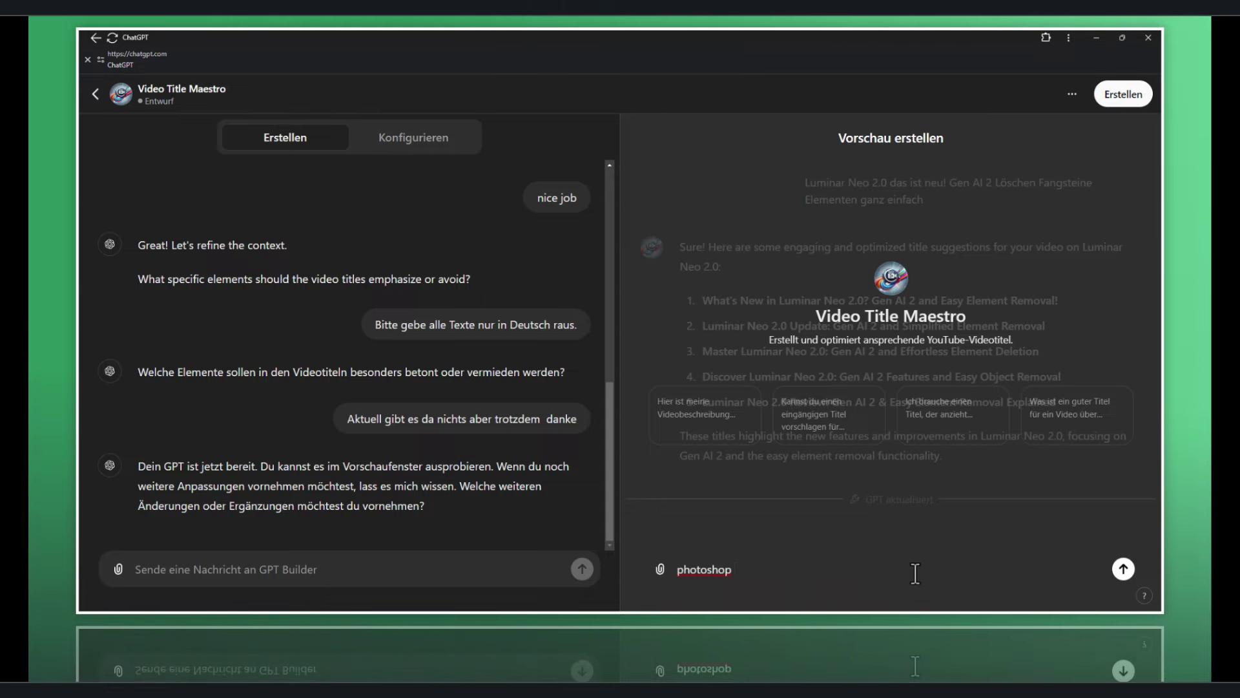
{"action": "key", "text": "super+h"}
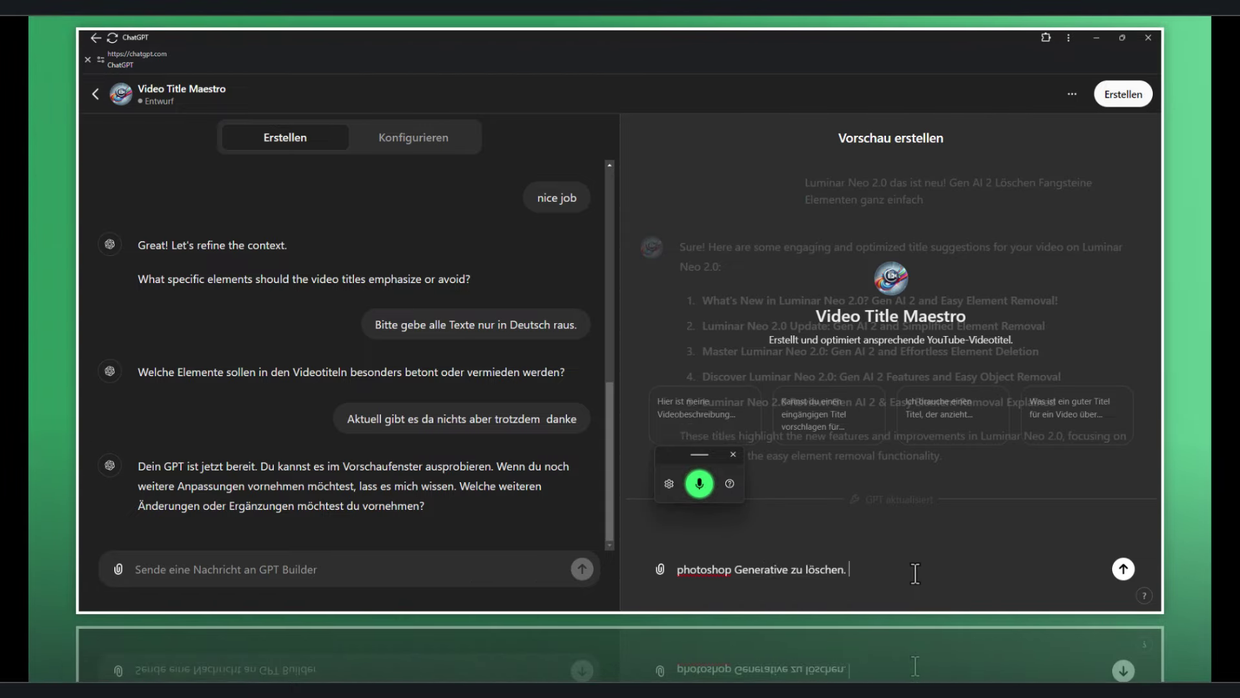
{"action": "key", "text": "Return"}
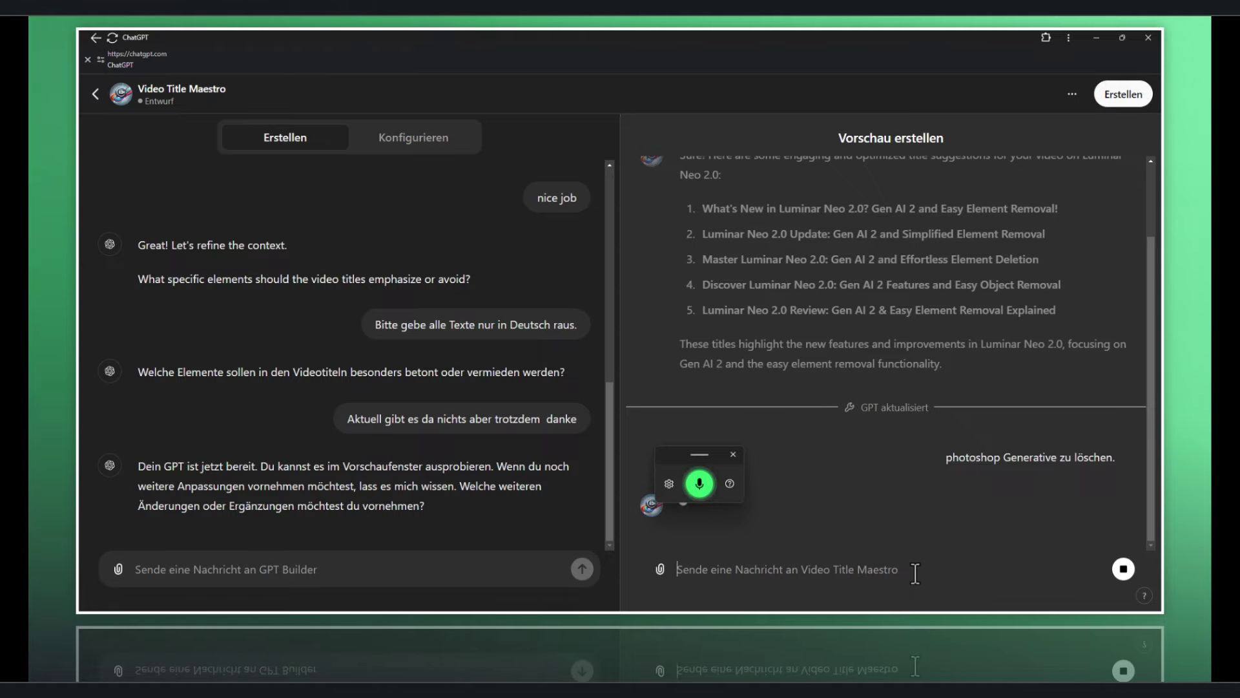
{"action": "left_click", "coordinate": [733, 454]}
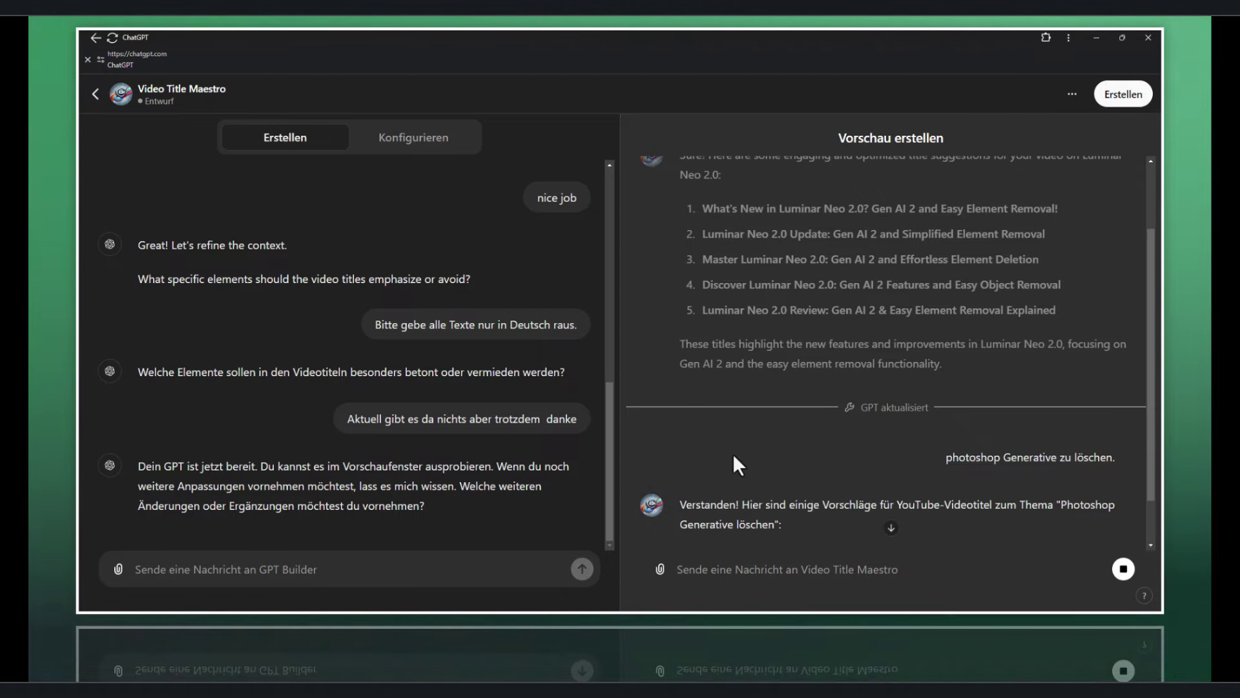
{"action": "scroll", "coordinate": [725, 433], "scroll_direction": "down", "scroll_amount": 1}
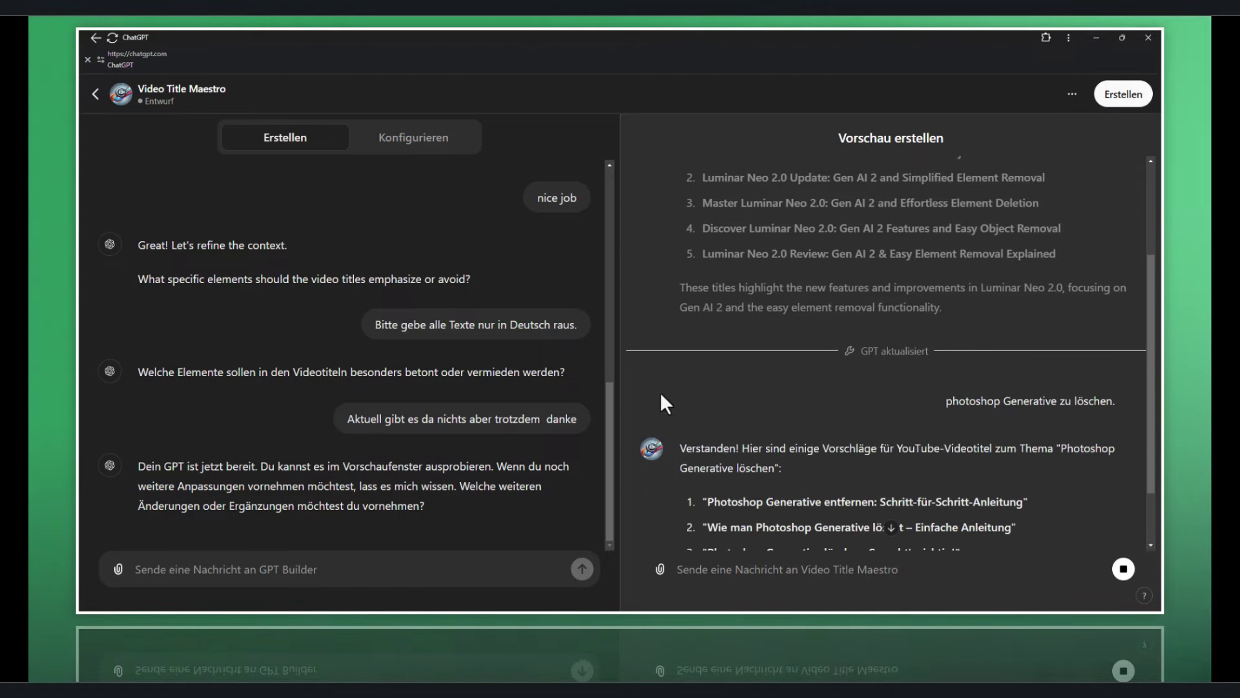
{"action": "scroll", "coordinate": [653, 398], "scroll_direction": "down", "scroll_amount": 2}
{"action": "scroll", "coordinate": [646, 474], "scroll_direction": "down", "scroll_amount": 1}
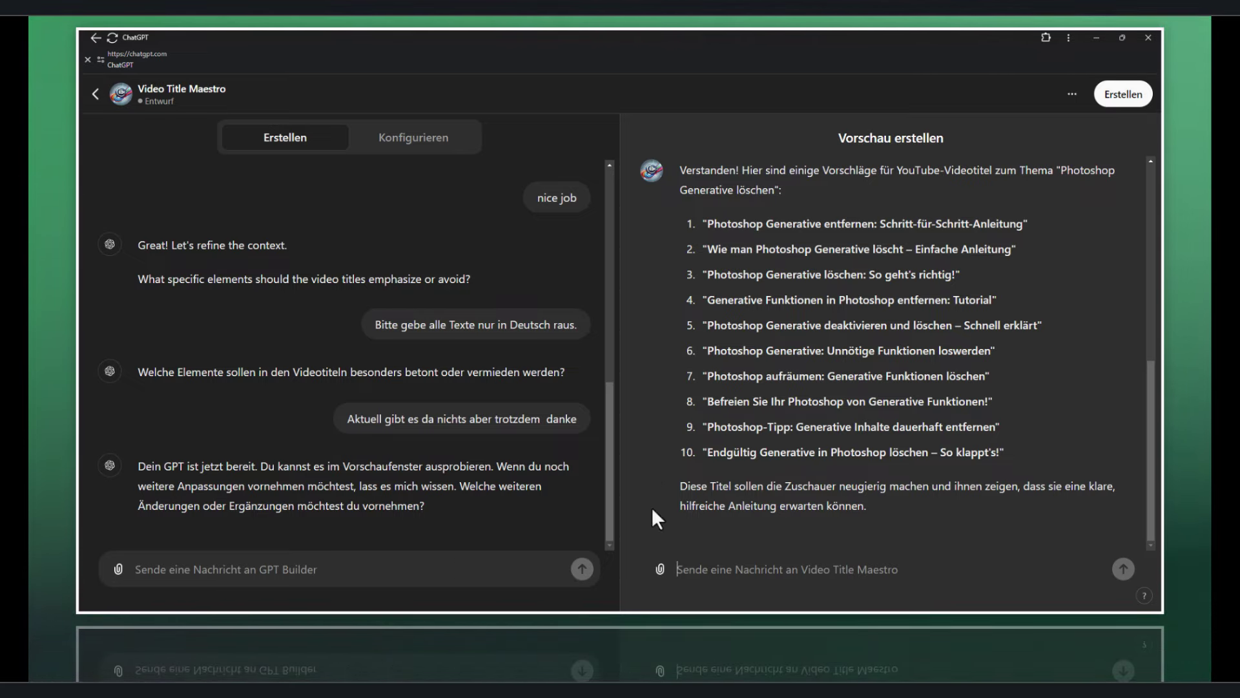
{"action": "scroll", "coordinate": [648, 500], "scroll_direction": "up", "scroll_amount": 1}
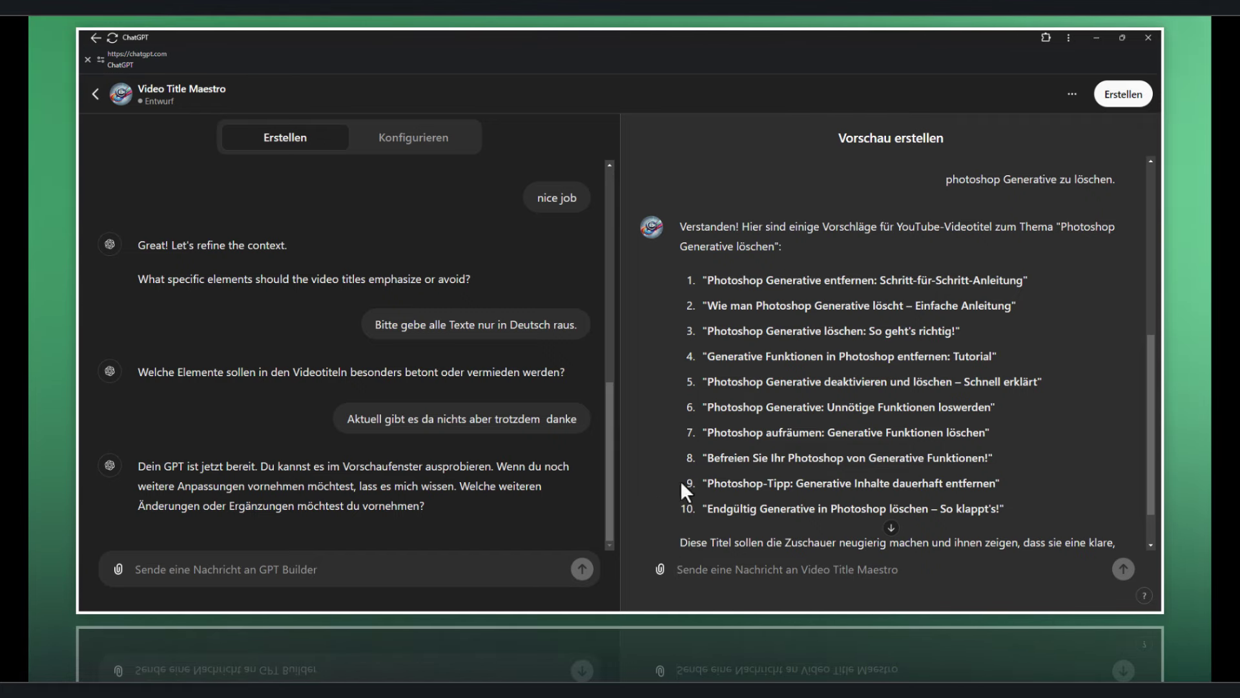
{"action": "scroll", "coordinate": [743, 452], "scroll_direction": "down", "scroll_amount": 1}
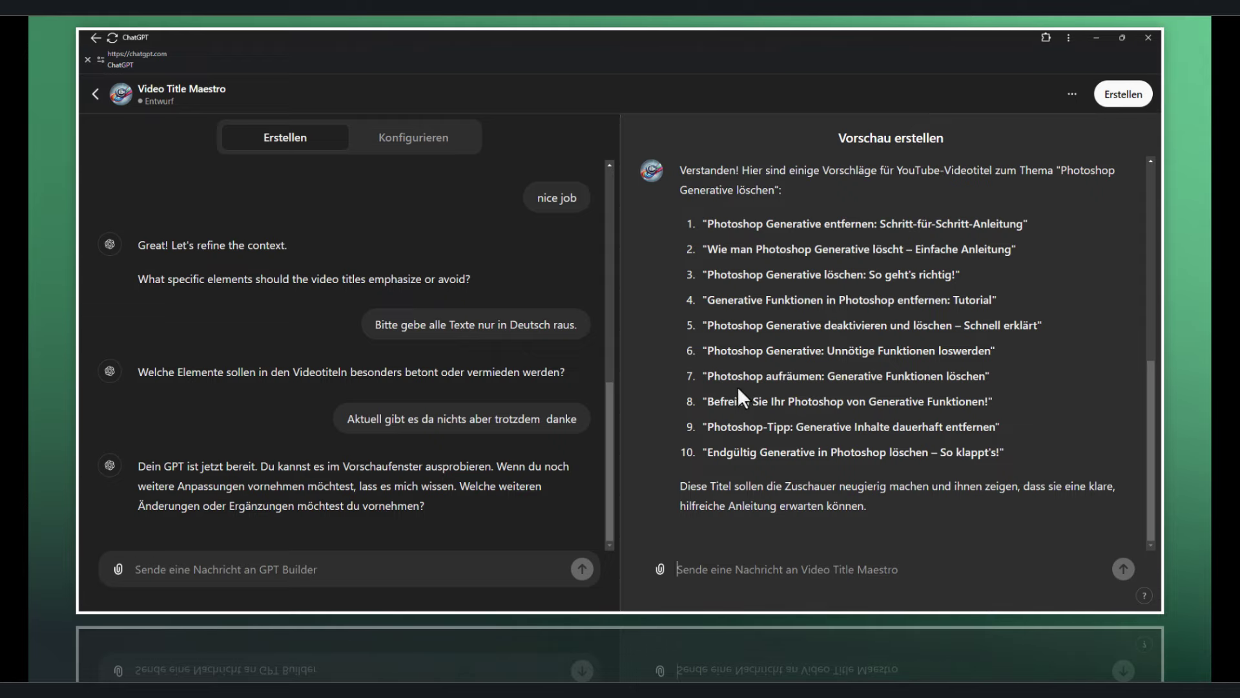
Send the builder 'bitte immer nur 6 Vorschläge', copying 'Vorschläge' from the preview reply.
{"action": "left_click", "coordinate": [498, 562]}
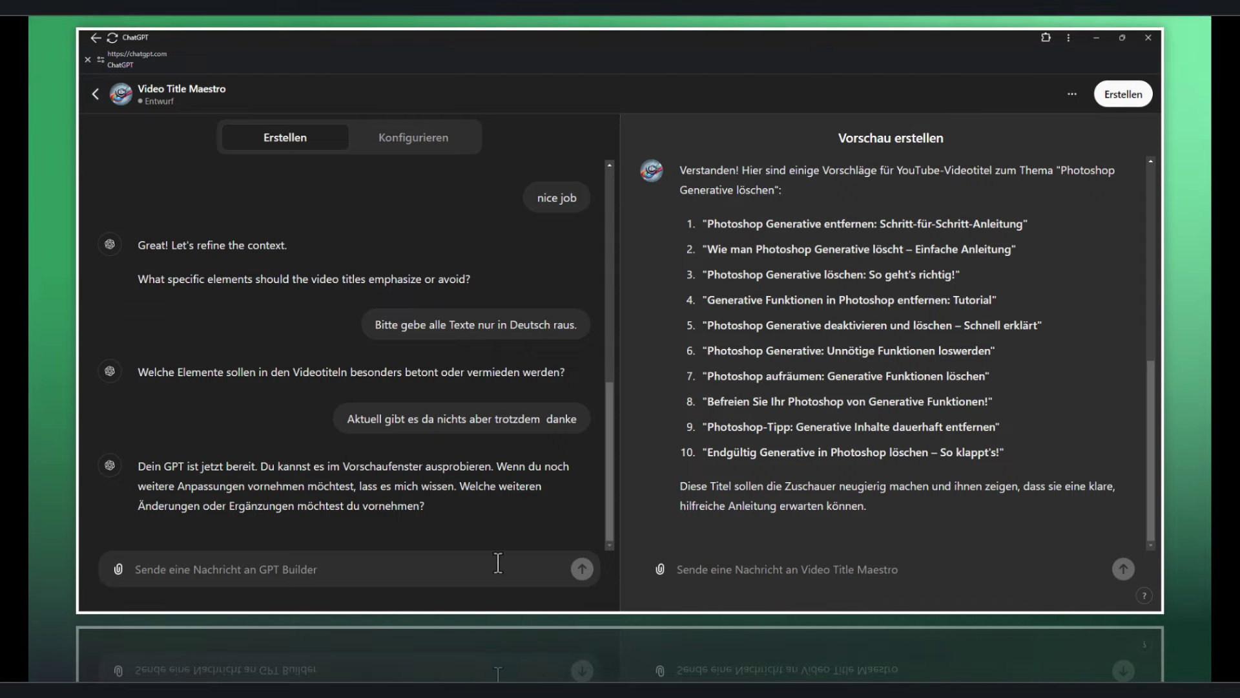
{"action": "type", "text": "bit"}
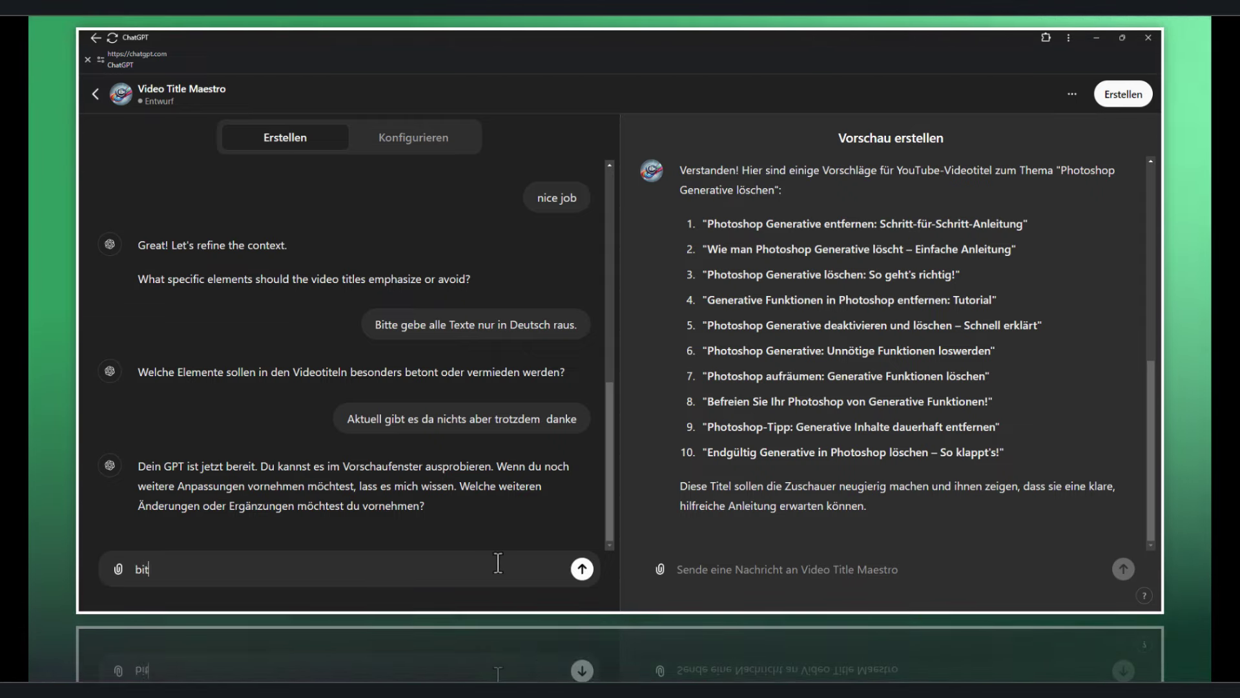
{"action": "type", "text": "te immer nur 6"}
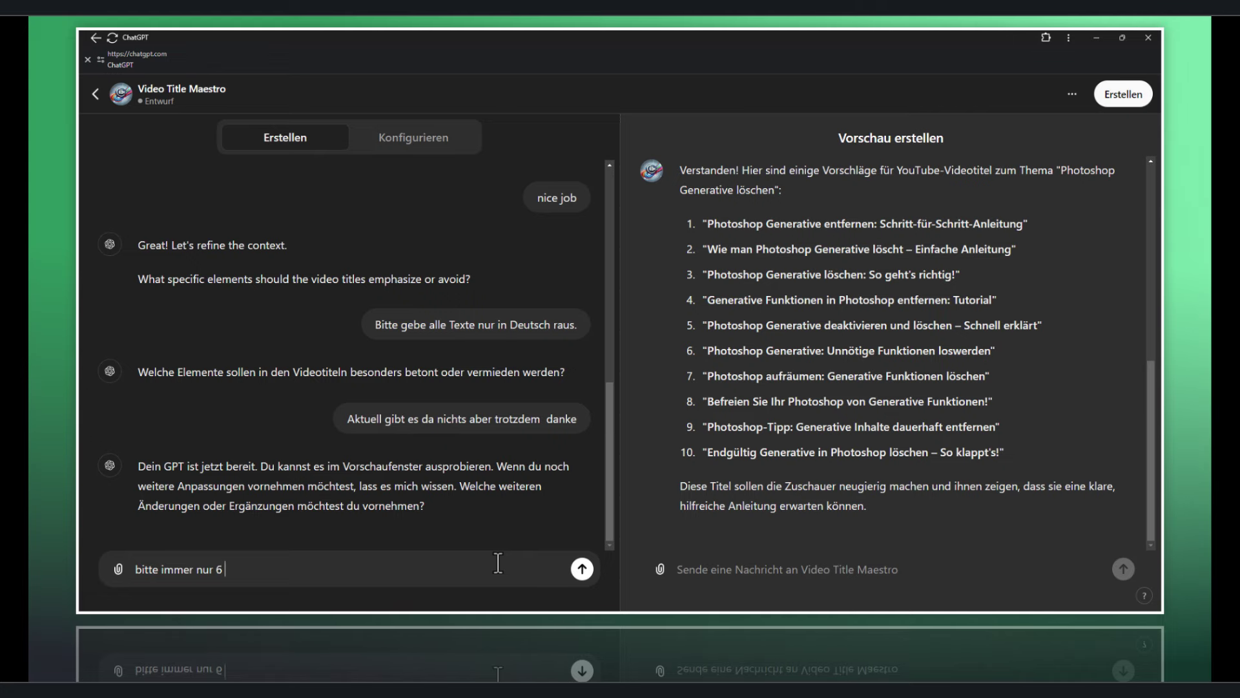
{"action": "scroll", "coordinate": [793, 426], "scroll_direction": "up", "scroll_amount": 2}
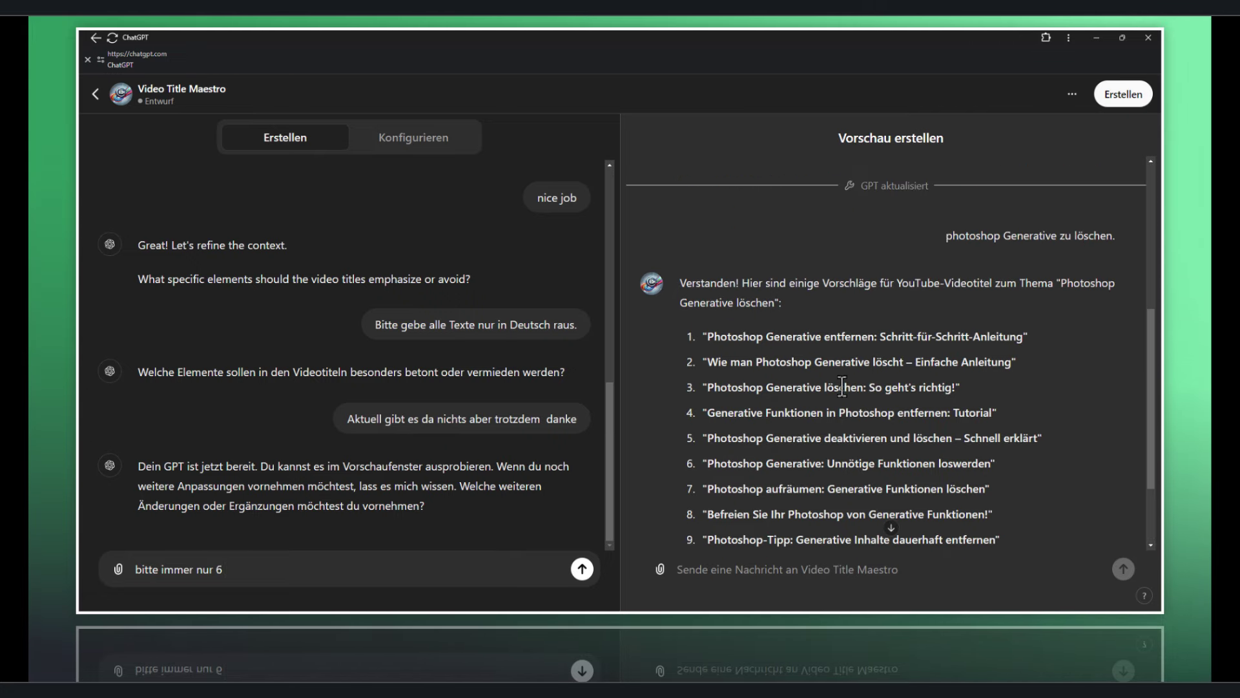
{"action": "double_click", "coordinate": [853, 282]}
{"action": "key", "text": "ctrl+c"}
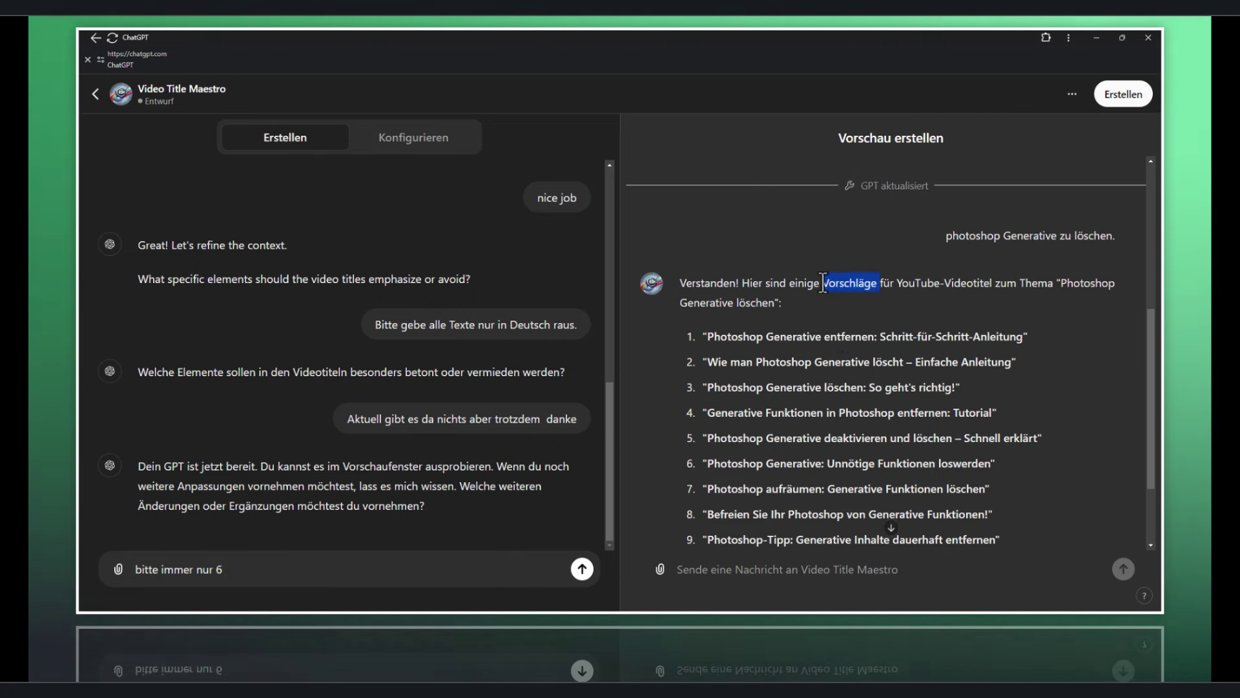
{"action": "left_click", "coordinate": [420, 575]}
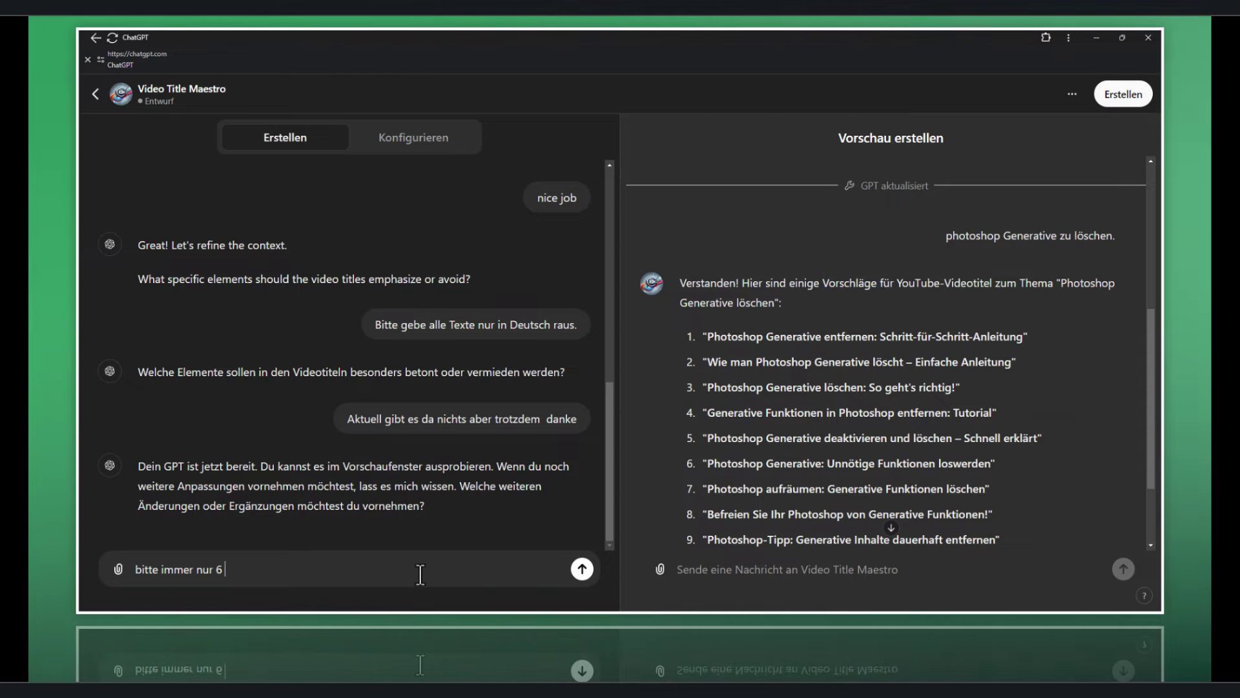
{"action": "key", "text": "ctrl+v"}
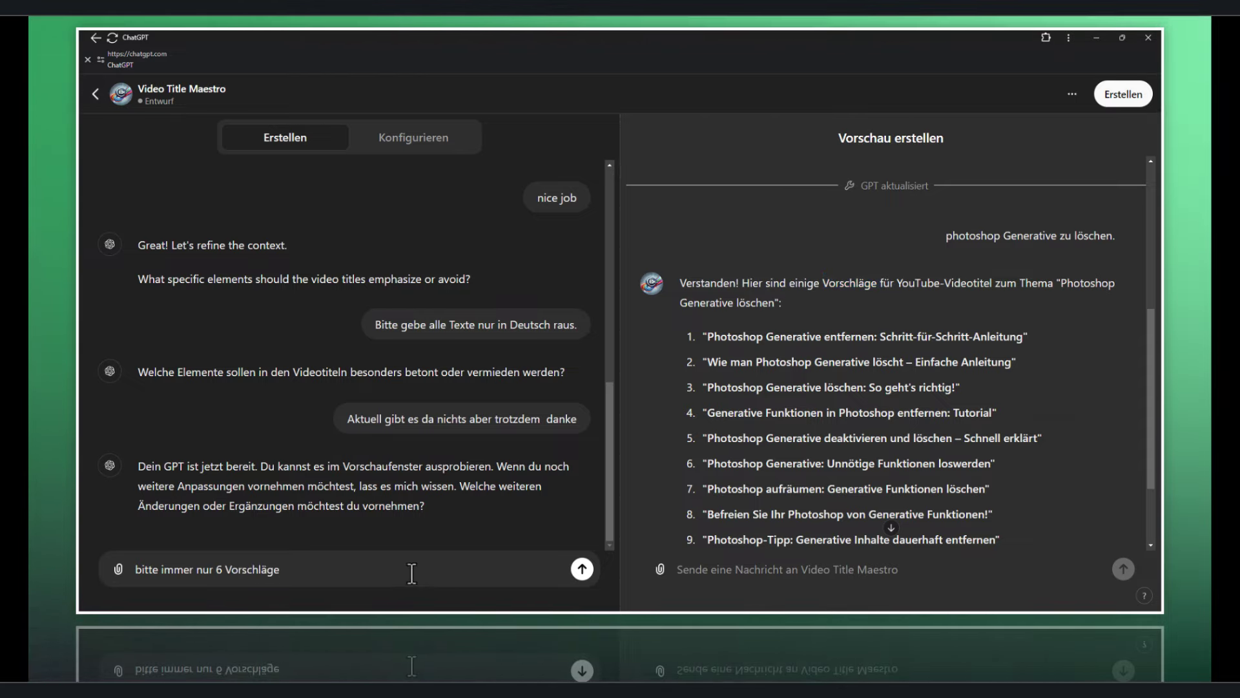
{"action": "key", "text": "Return"}
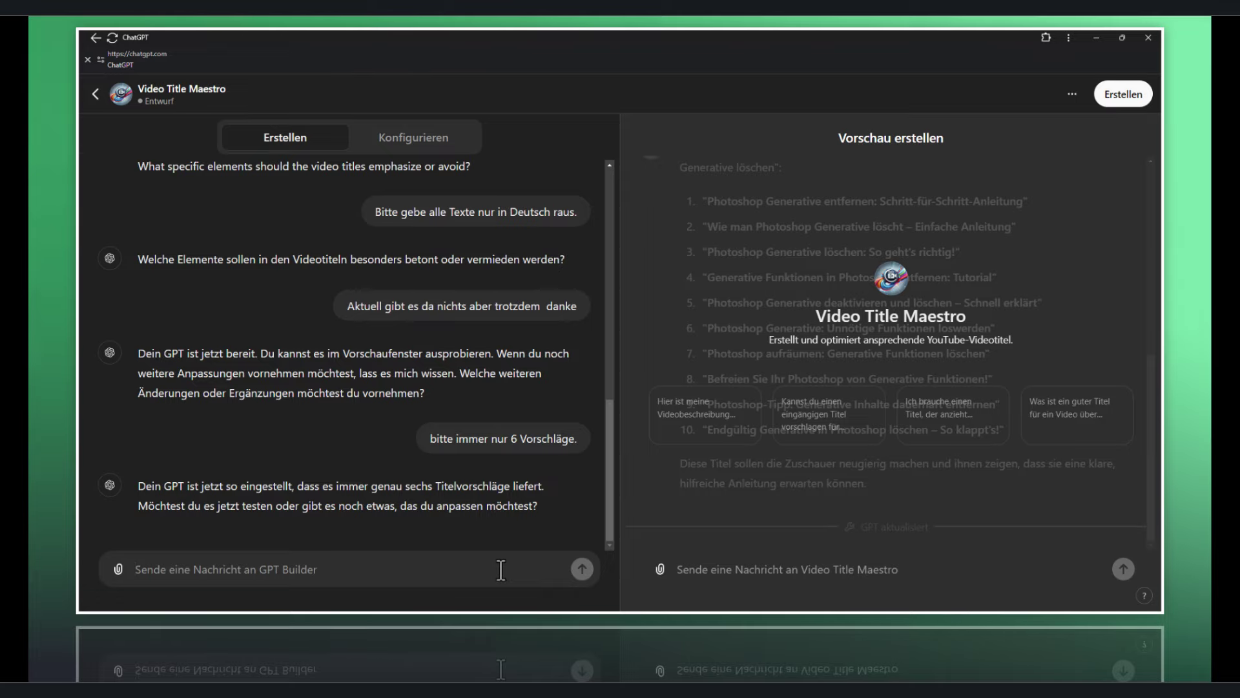
Send 'luminar neo' as a test prompt in the preview chat.
{"action": "left_click", "coordinate": [826, 573]}
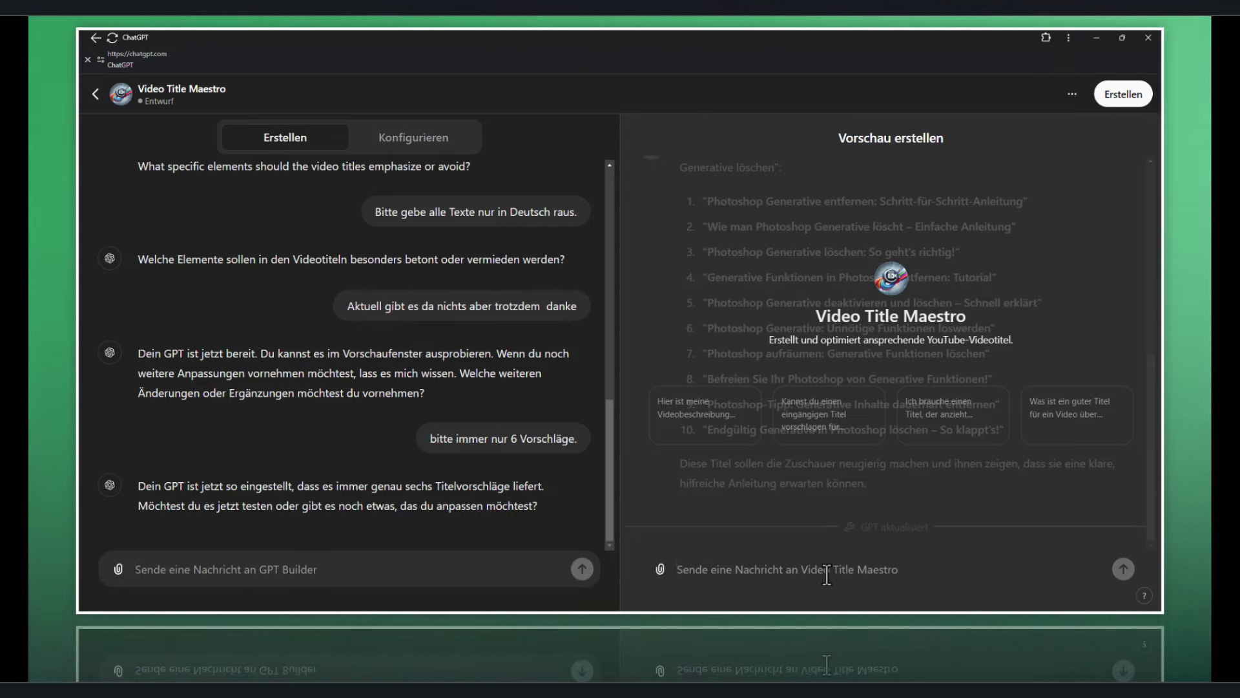
{"action": "type", "text": "44"}
{"action": "key", "text": "BackSpace"}
{"action": "key", "text": "BackSpace"}
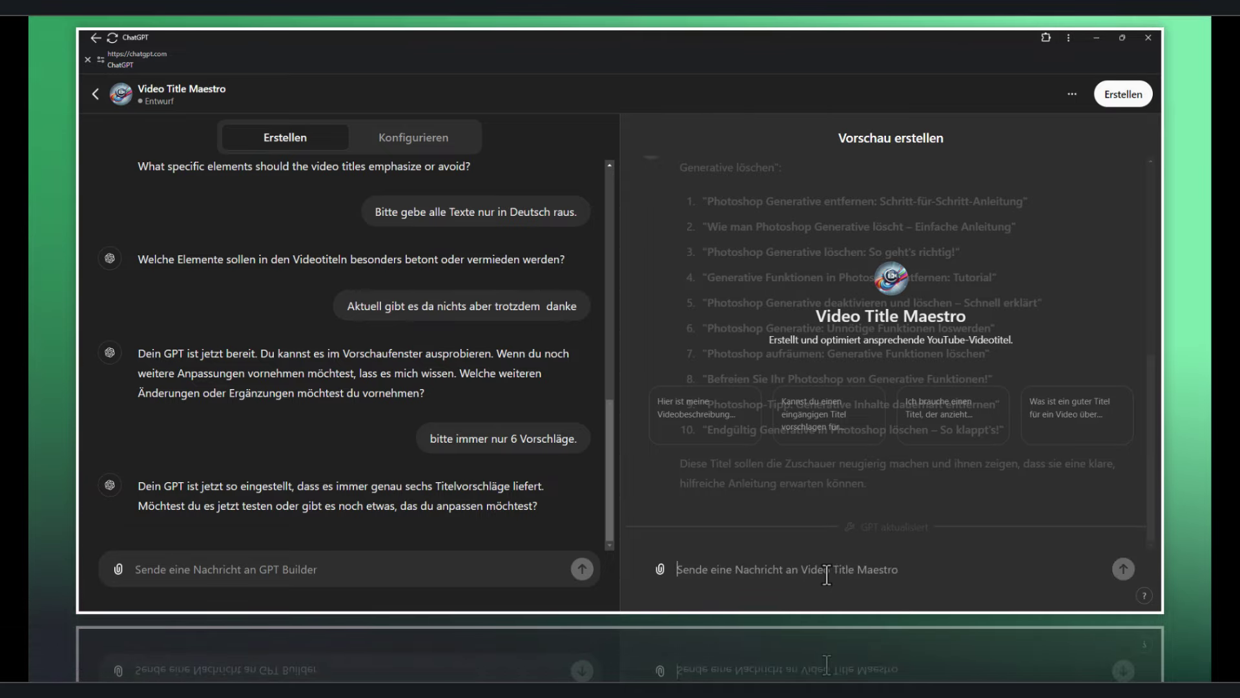
{"action": "key", "text": "BackSpace"}
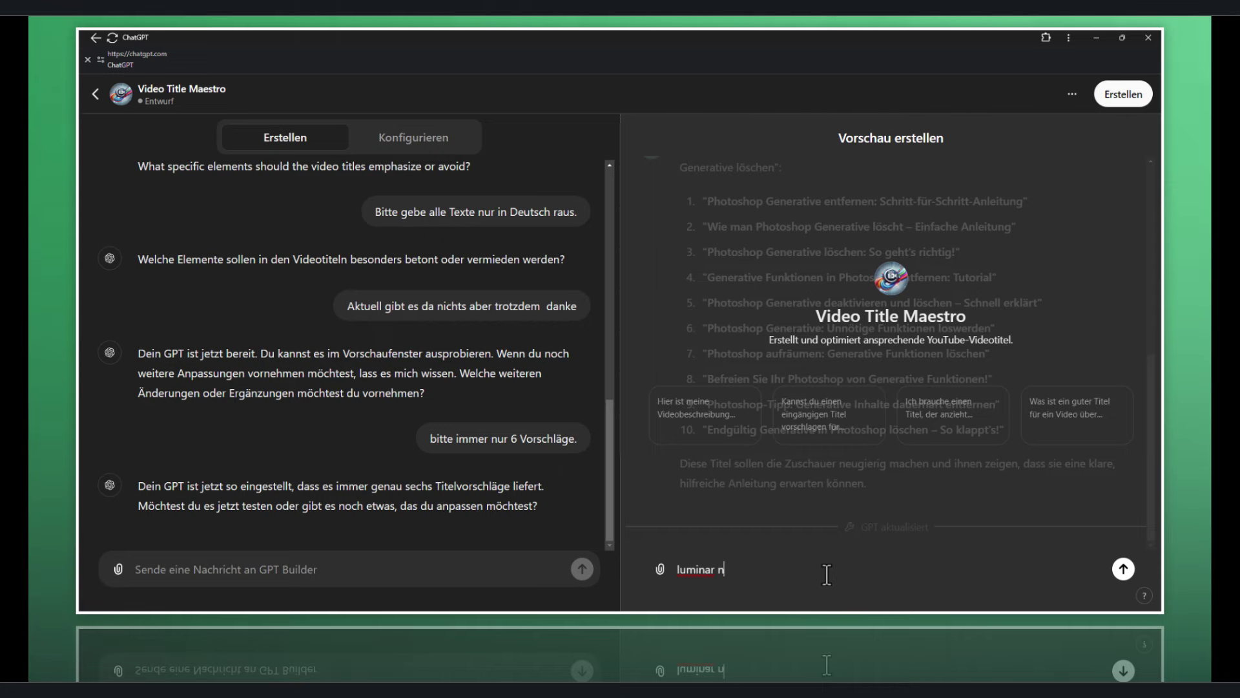
{"action": "type", "text": "nneo"}
{"action": "key", "text": "Return"}
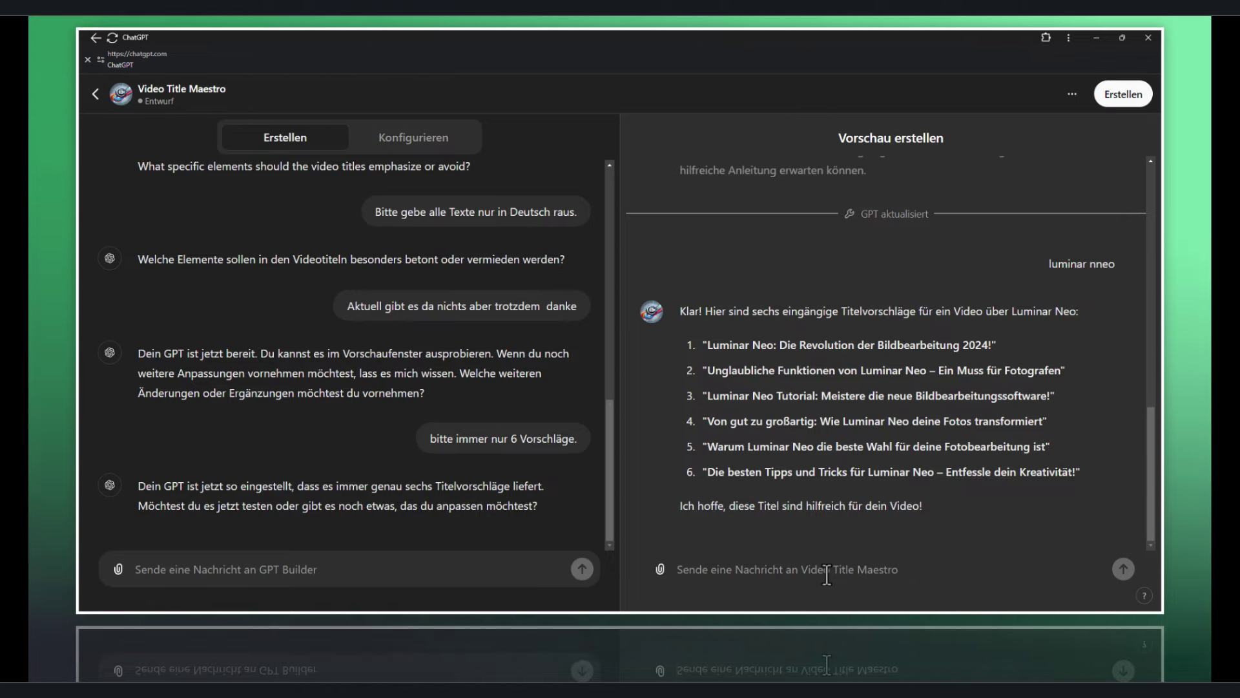
Dictate and send a thank-you message to the preview GPT, then review the replies.
{"action": "key", "text": "super+h"}
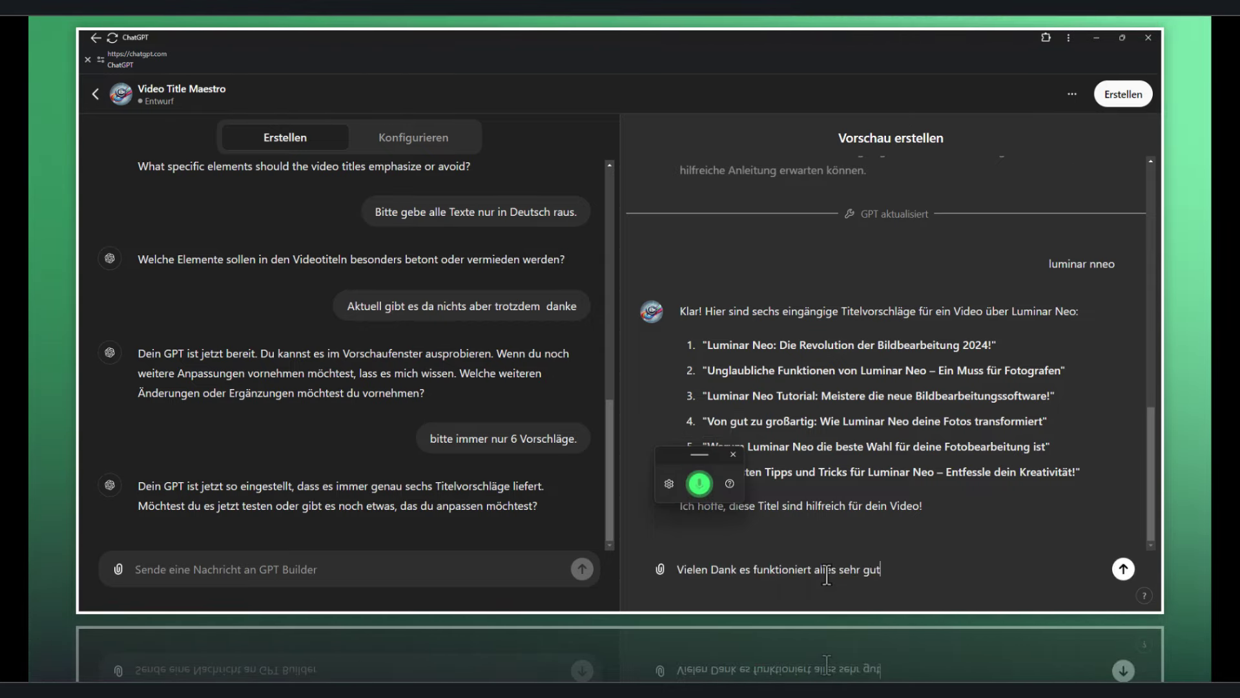
{"action": "key", "text": "Return"}
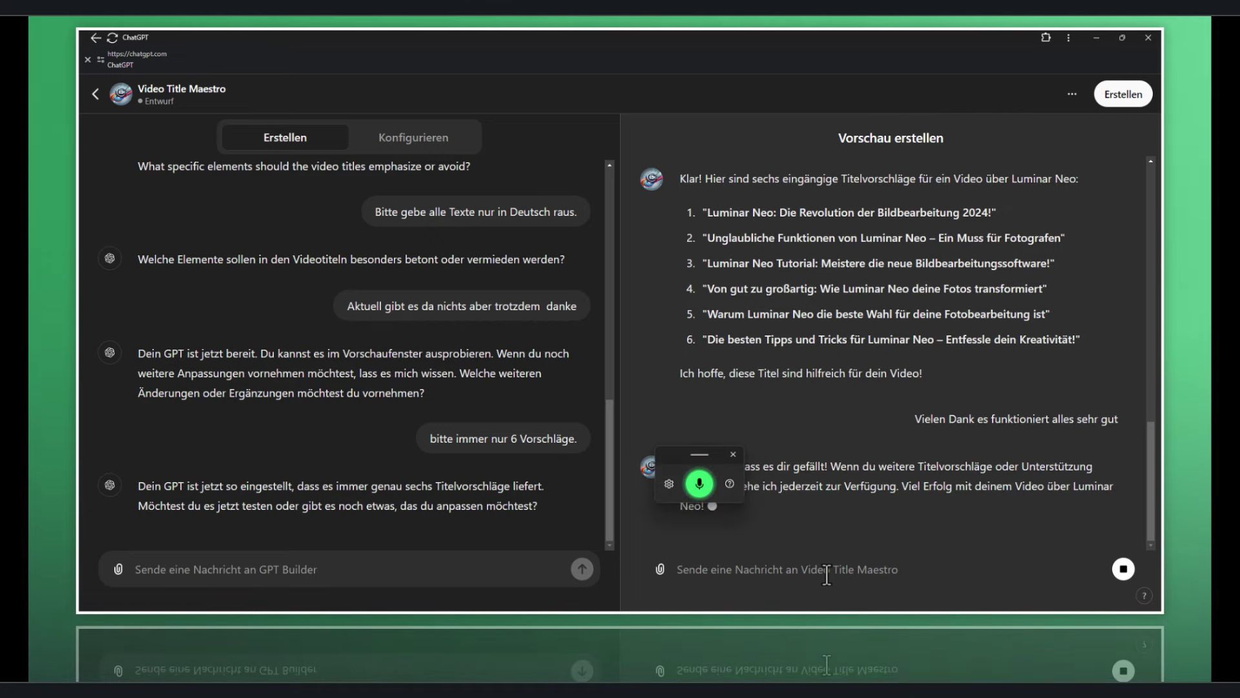
{"action": "left_click", "coordinate": [733, 455]}
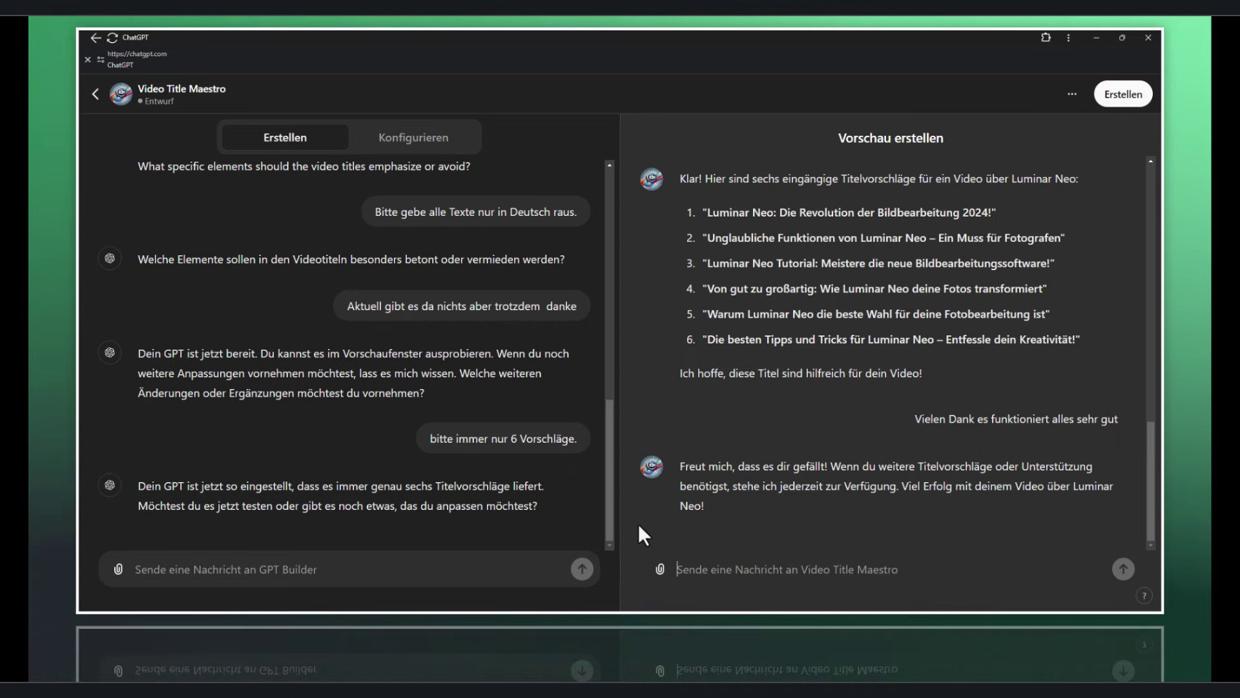
{"action": "scroll", "coordinate": [668, 390], "scroll_direction": "up", "scroll_amount": 3}
{"action": "scroll", "coordinate": [665, 371], "scroll_direction": "up", "scroll_amount": 5}
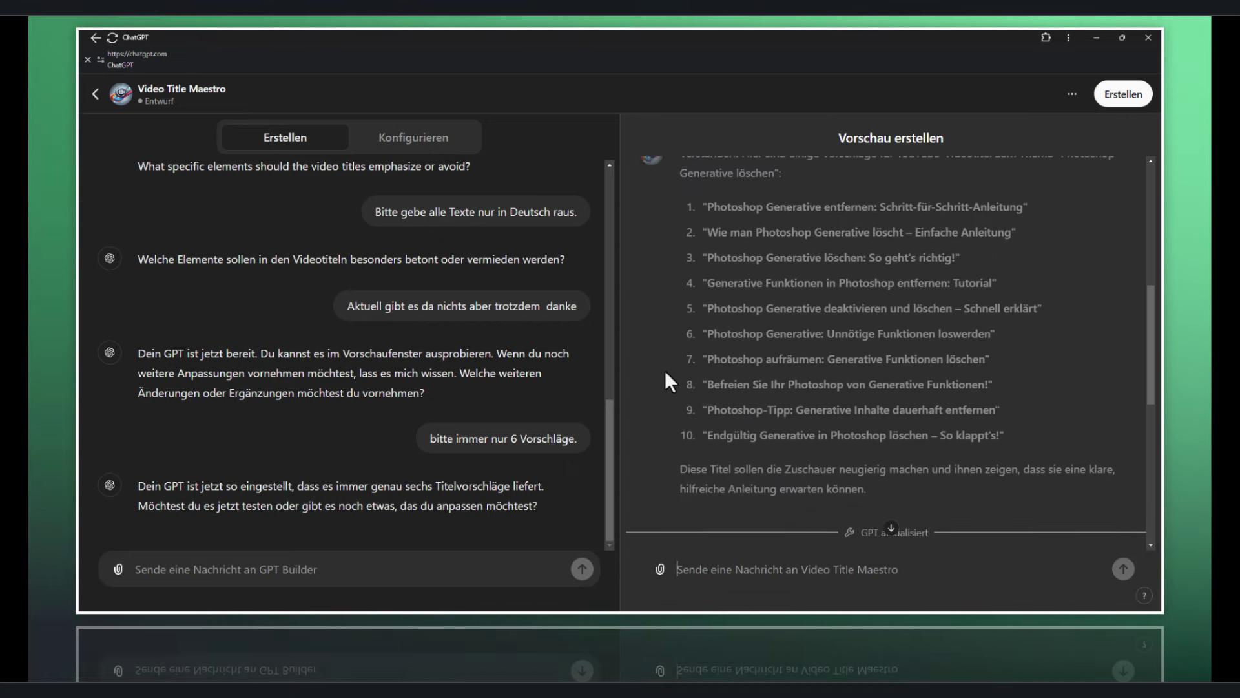
{"action": "scroll", "coordinate": [675, 360], "scroll_direction": "down", "scroll_amount": 5}
{"action": "scroll", "coordinate": [676, 360], "scroll_direction": "down", "scroll_amount": 3}
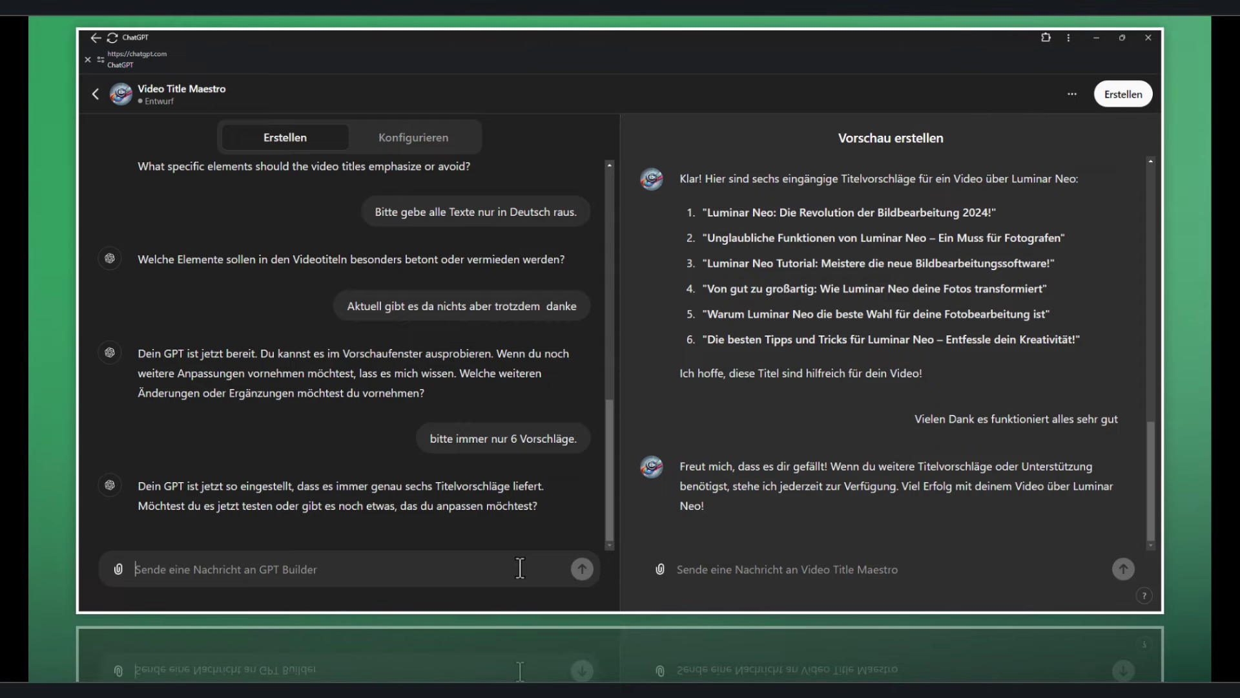
Dictate to the builder that a posted number gets a video description, plus a clarification.
{"action": "key", "text": "super+h"}
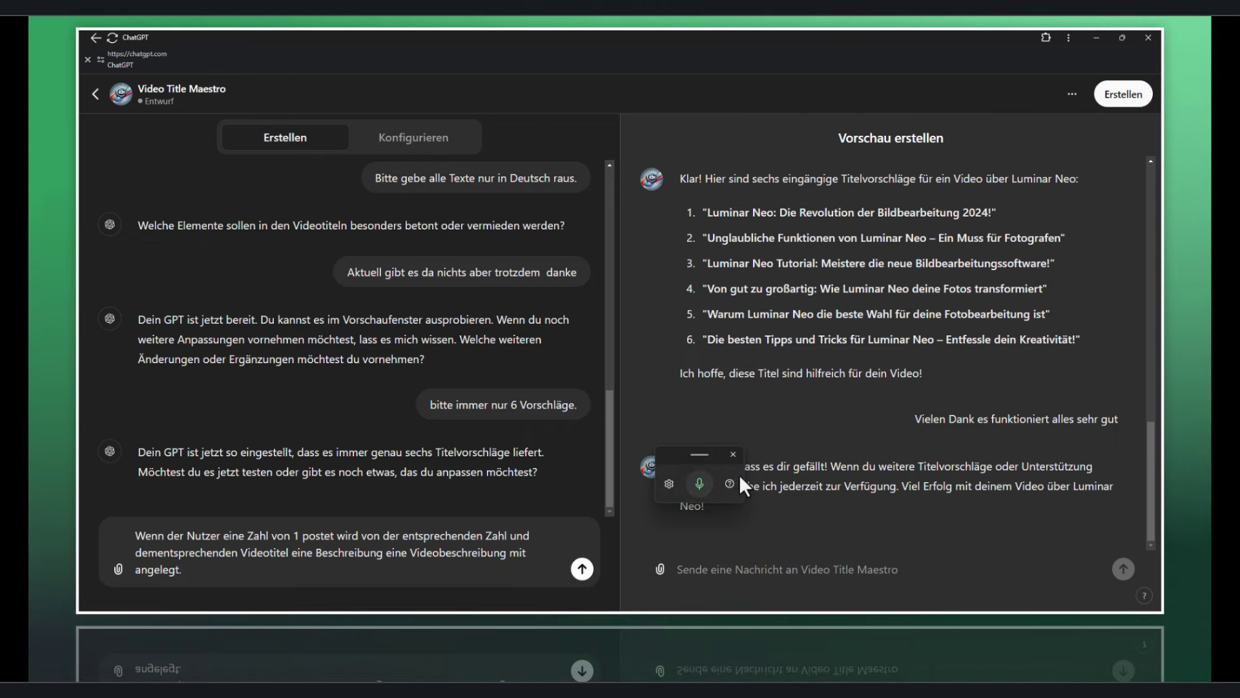
{"action": "left_click", "coordinate": [732, 455]}
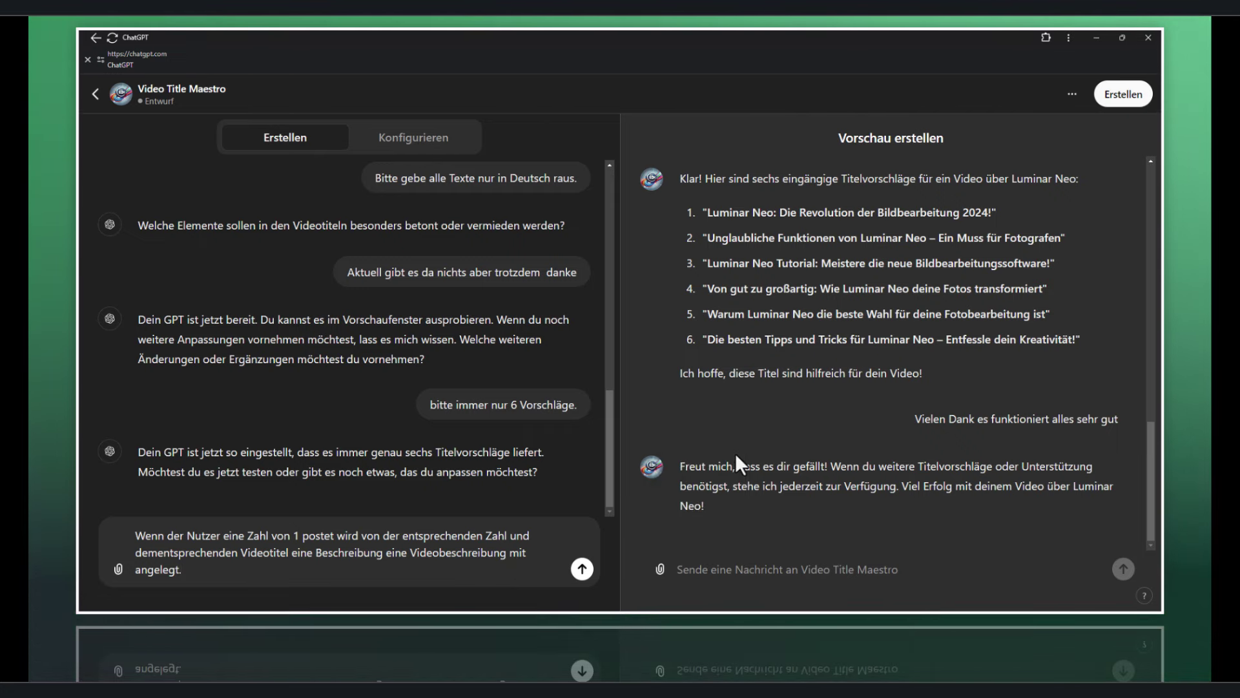
{"action": "left_click", "coordinate": [581, 569]}
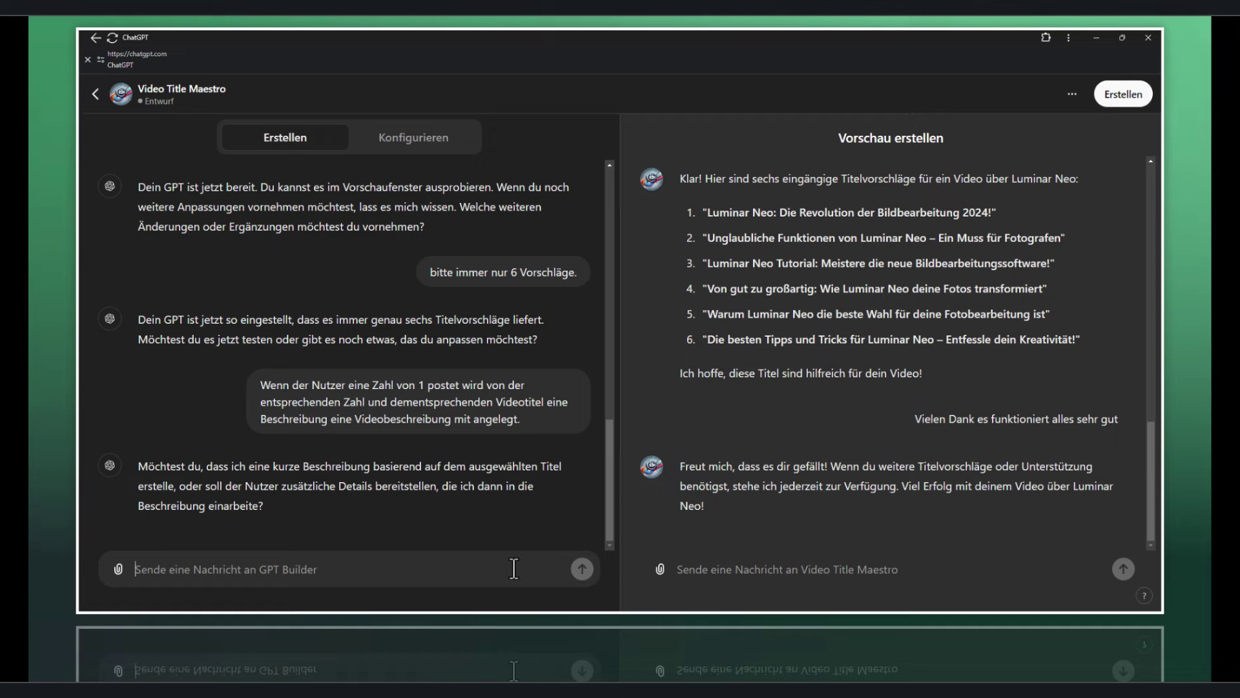
{"action": "key", "text": "super+h"}
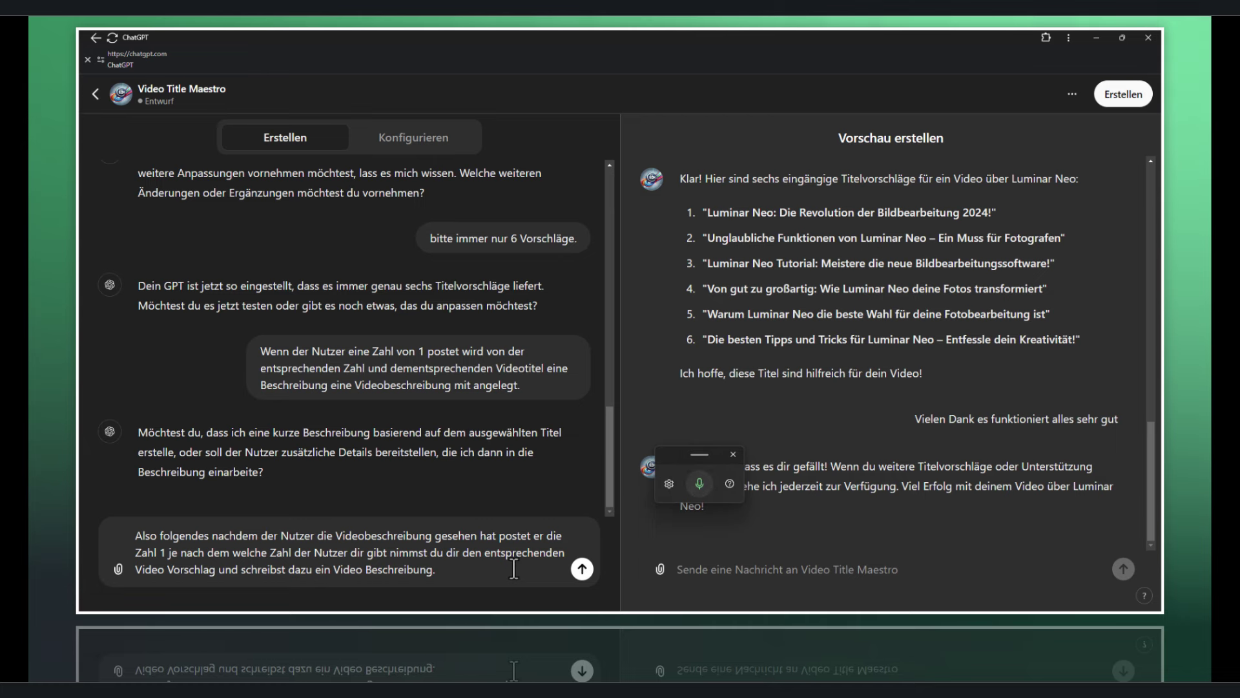
{"action": "key", "text": "Return"}
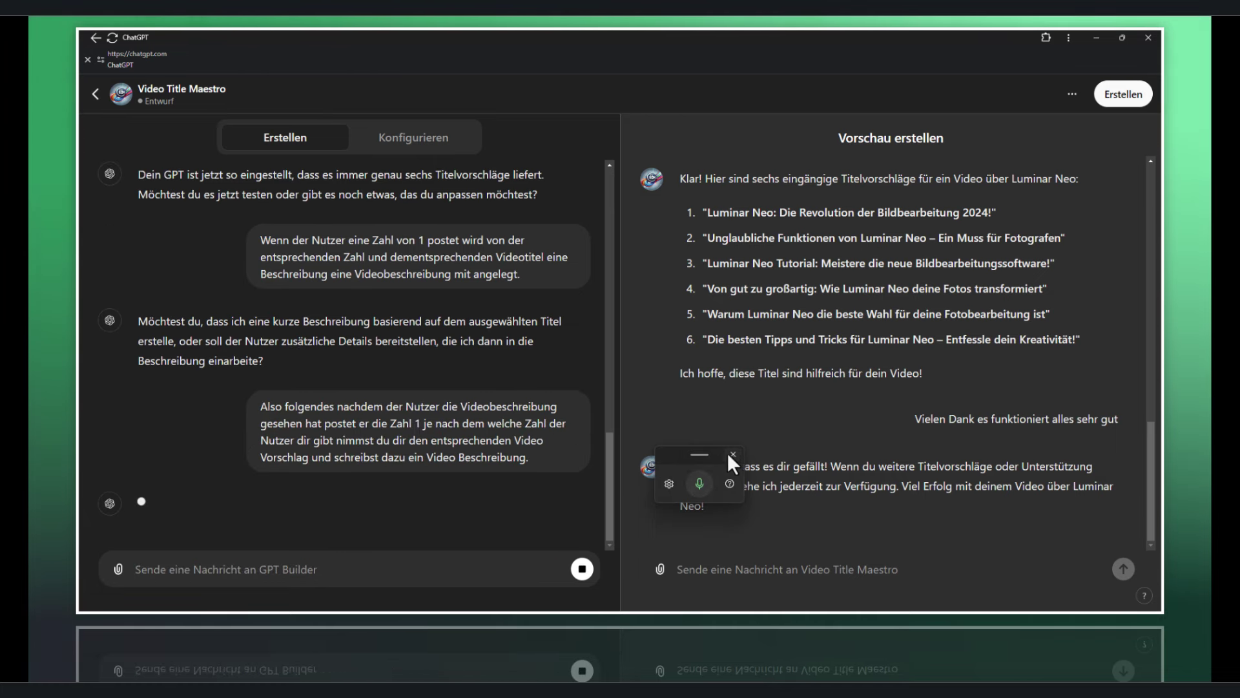
Close the voice-typing panel while the builder applies the numbers 1–6 description rule.
{"action": "left_click", "coordinate": [728, 454]}
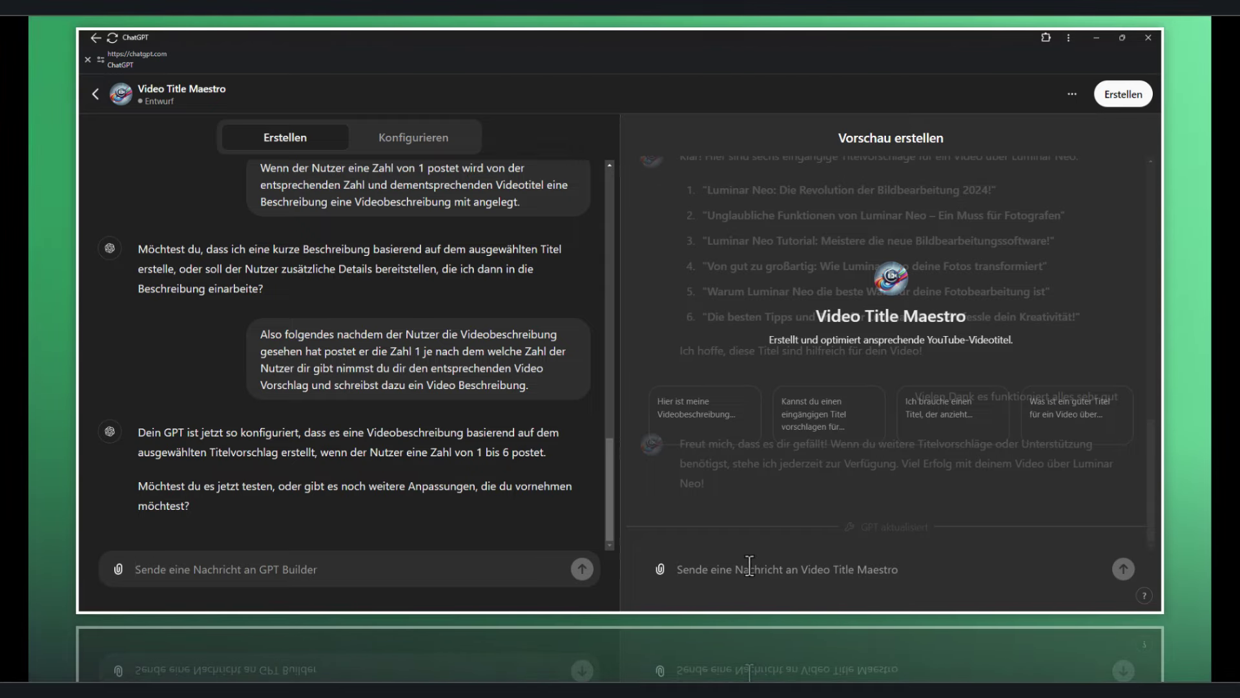
Tell the preview that Luminar Neo 2.0 is all new to get six German titles.
{"action": "type", "text": "1"}
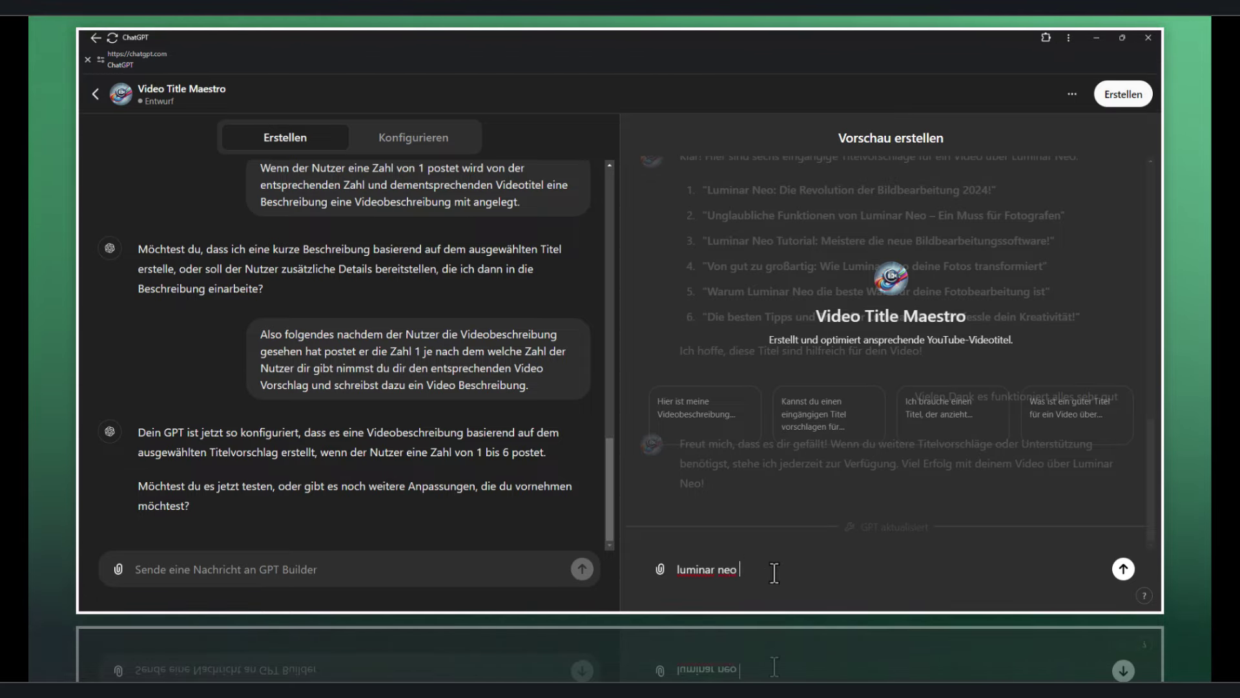
{"action": "type", "text": "2.0"}
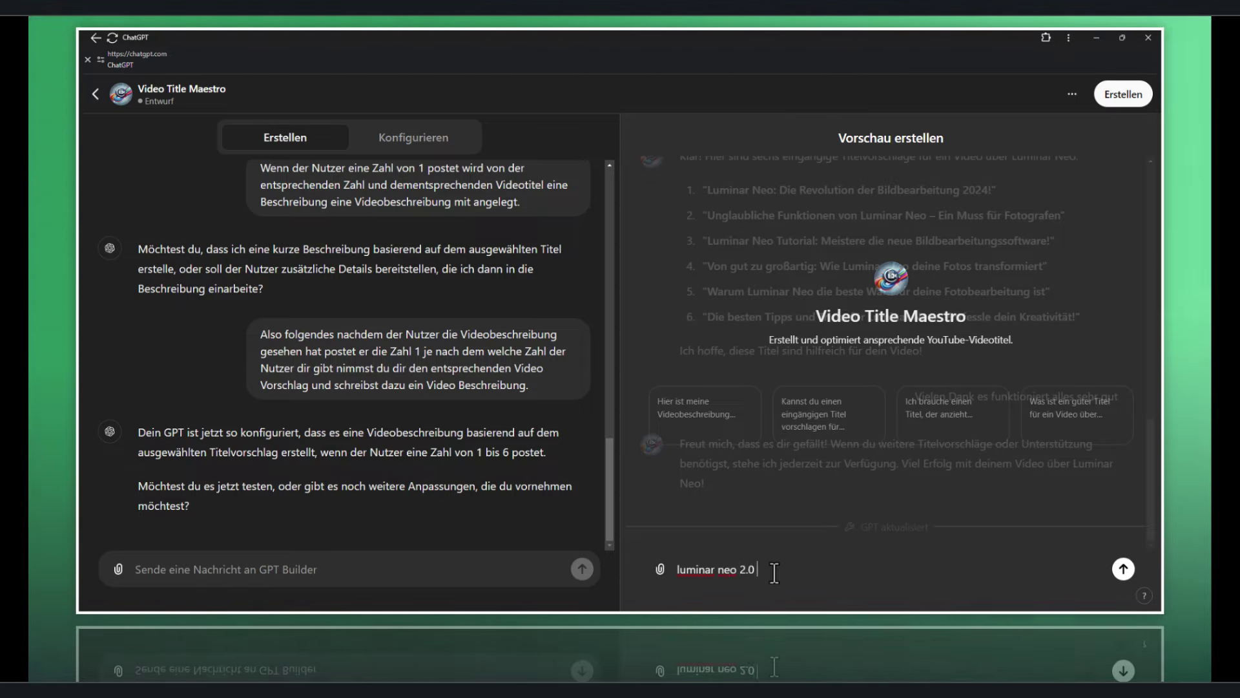
{"action": "type", "text": " das"}
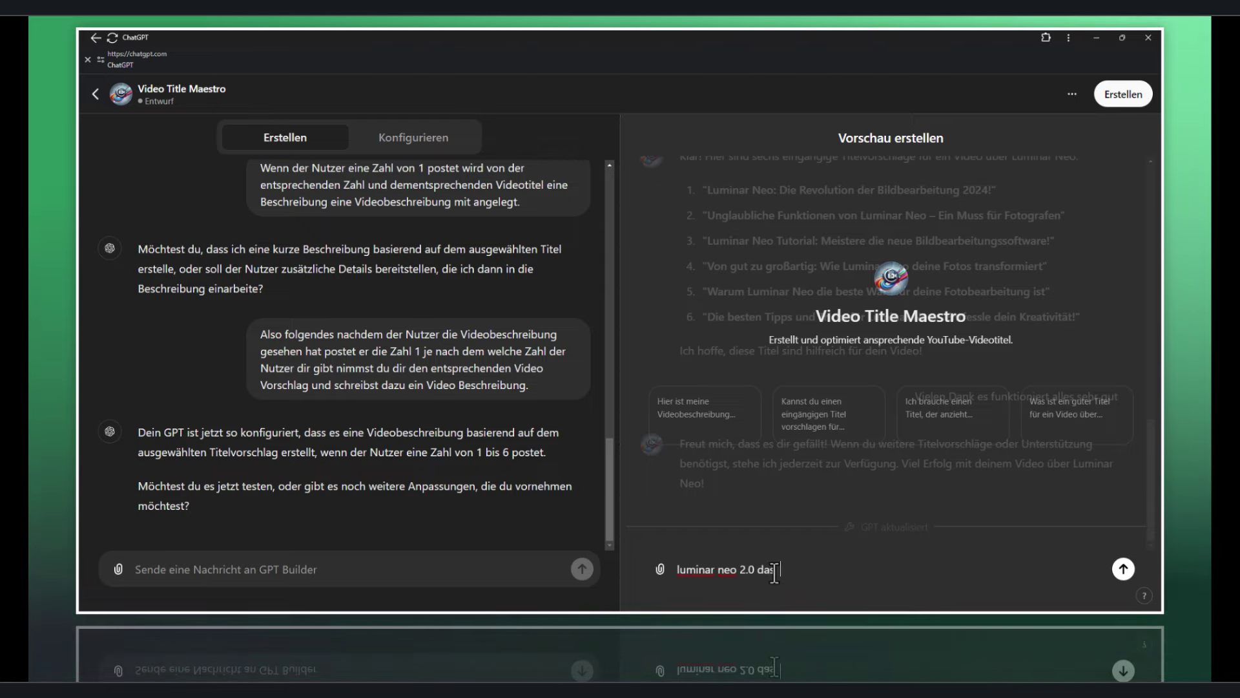
{"action": "type", "text": " ist alles neu!"}
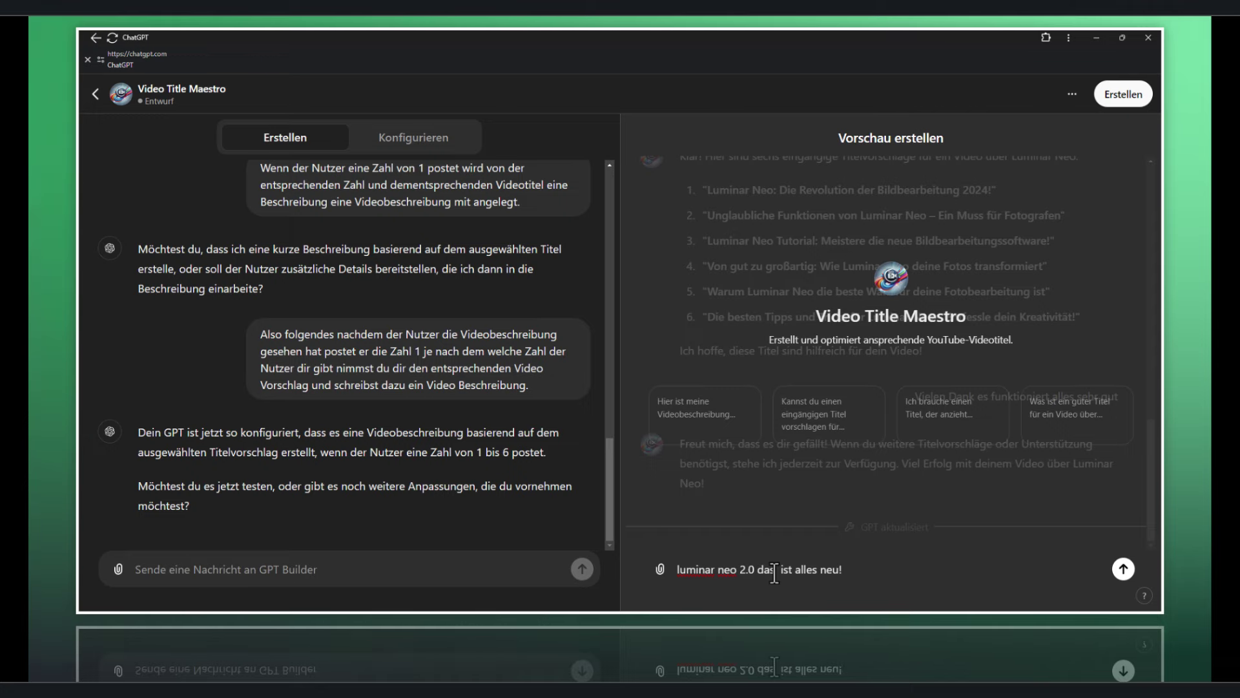
{"action": "key", "text": "Return"}
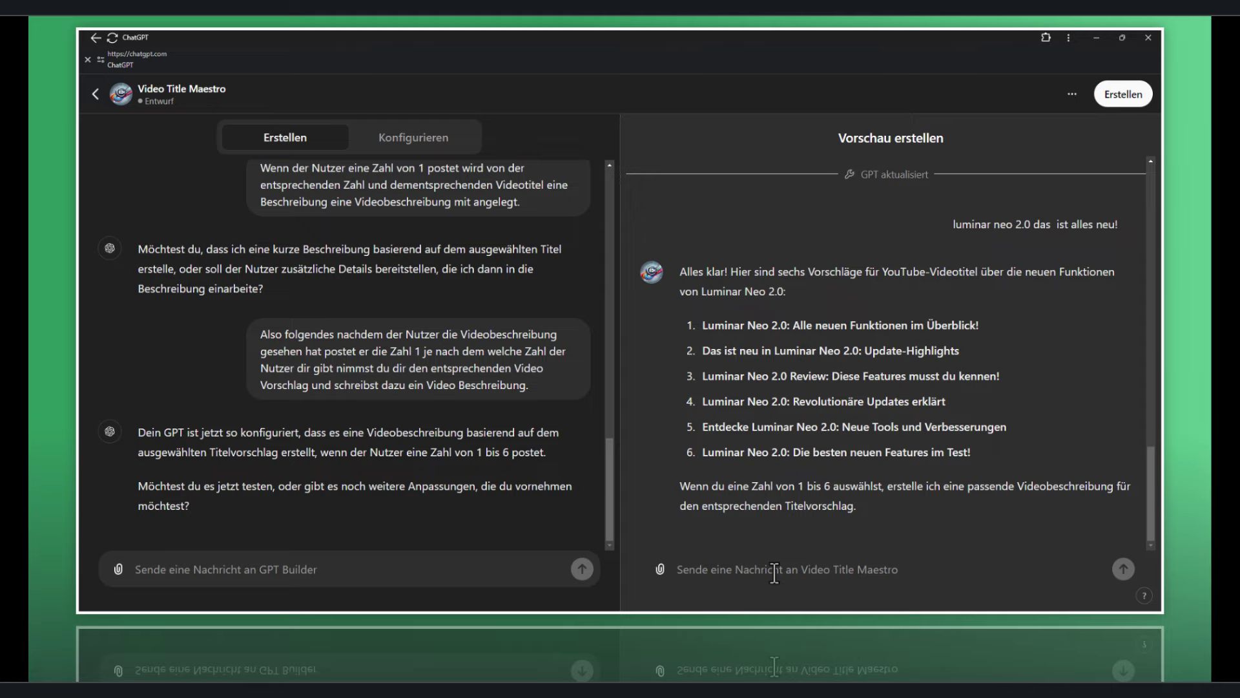
{"action": "type", "text": "2"}
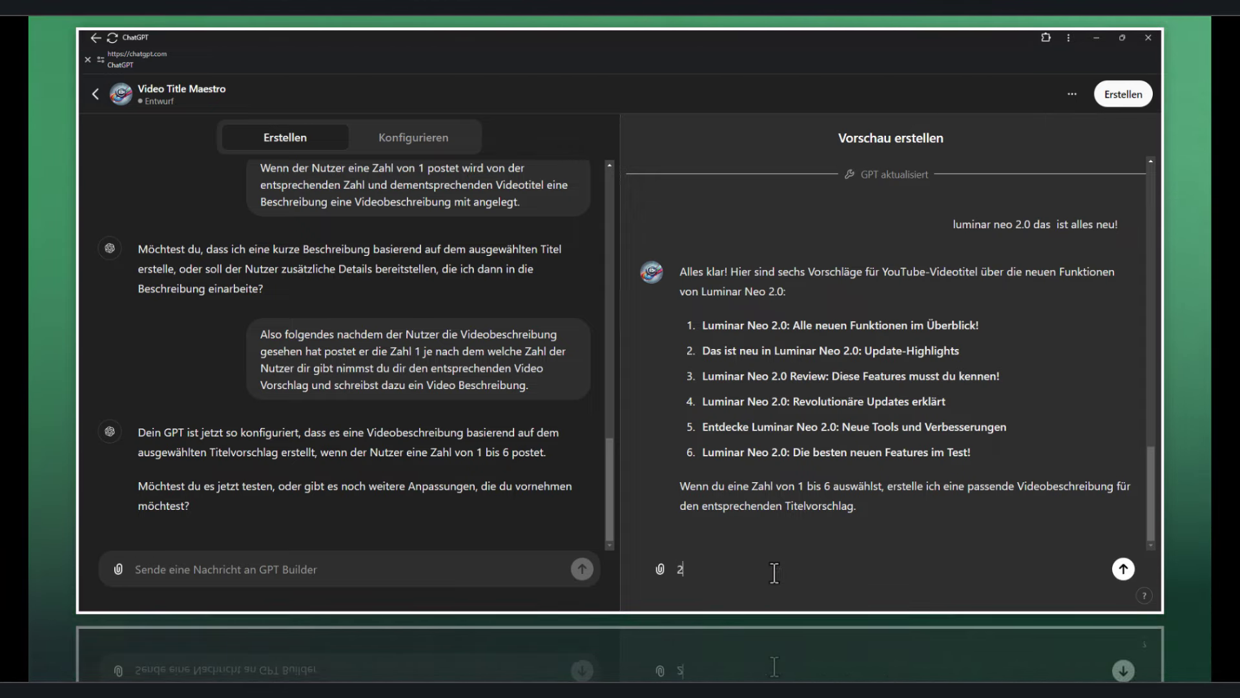
{"action": "key", "text": "Return"}
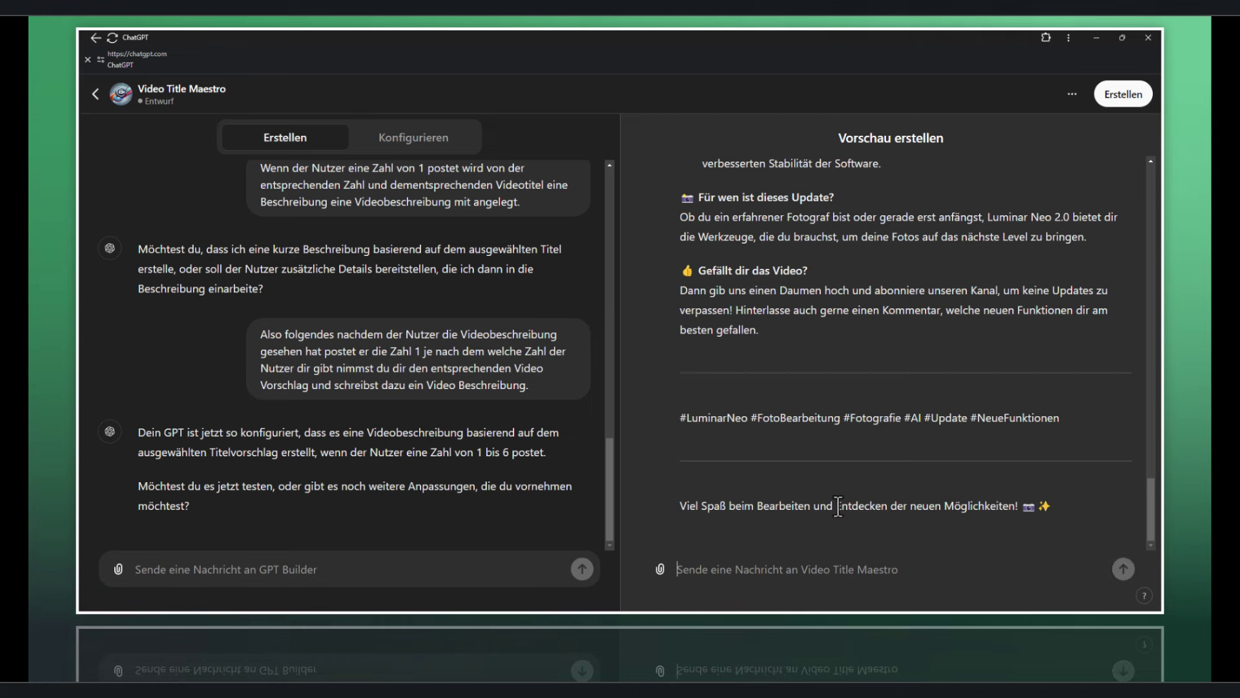
{"action": "scroll", "coordinate": [838, 506], "scroll_direction": "up", "scroll_amount": 10}
{"action": "scroll", "coordinate": [838, 505], "scroll_direction": "down", "scroll_amount": 1}
{"action": "scroll", "coordinate": [838, 506], "scroll_direction": "down", "scroll_amount": 2}
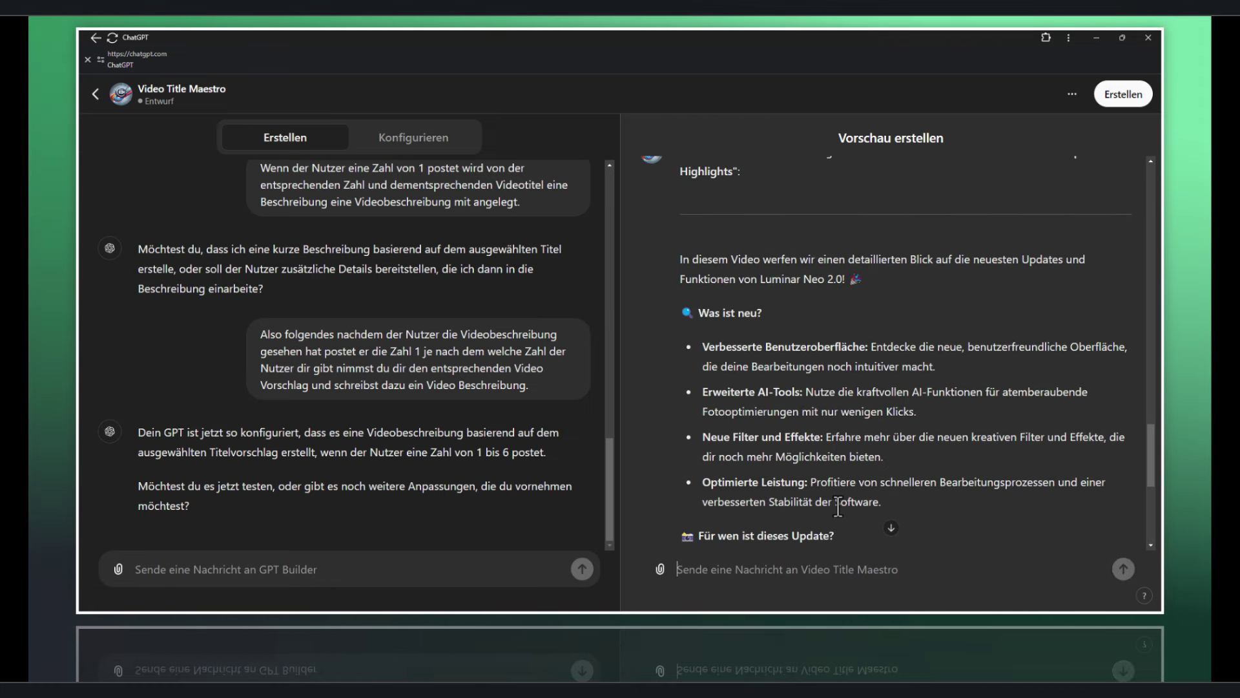
{"action": "scroll", "coordinate": [839, 506], "scroll_direction": "up", "scroll_amount": 1}
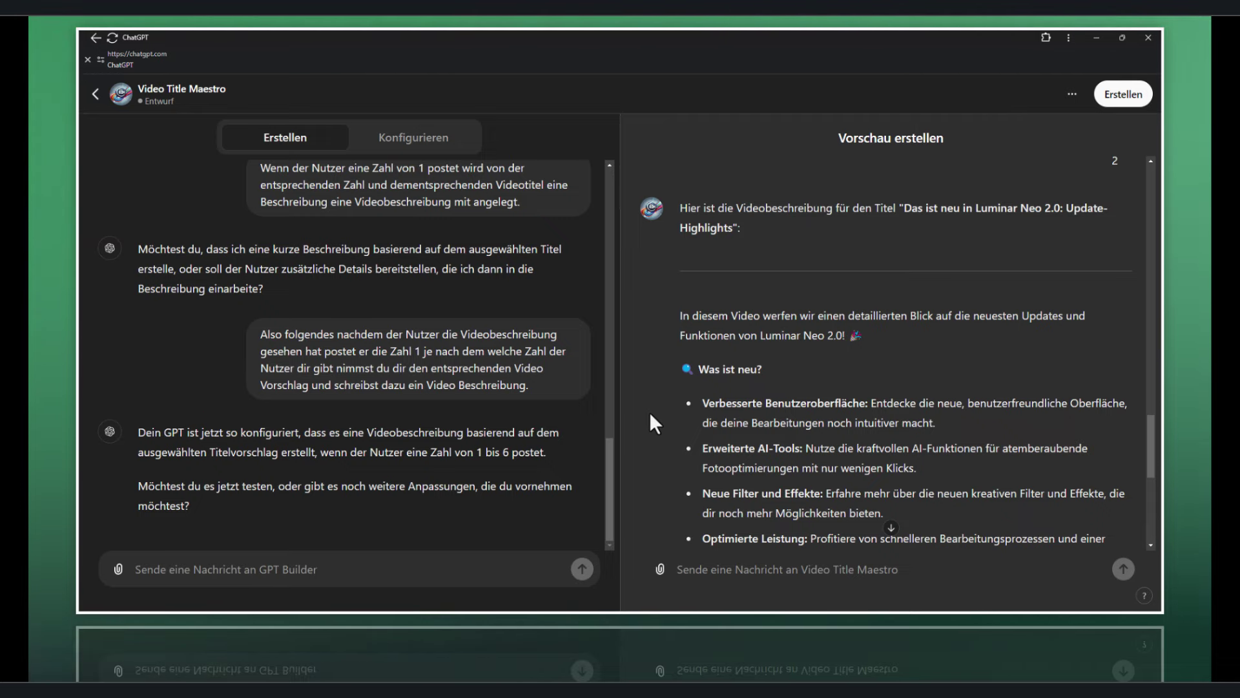
{"action": "scroll", "coordinate": [761, 408], "scroll_direction": "up", "scroll_amount": 3}
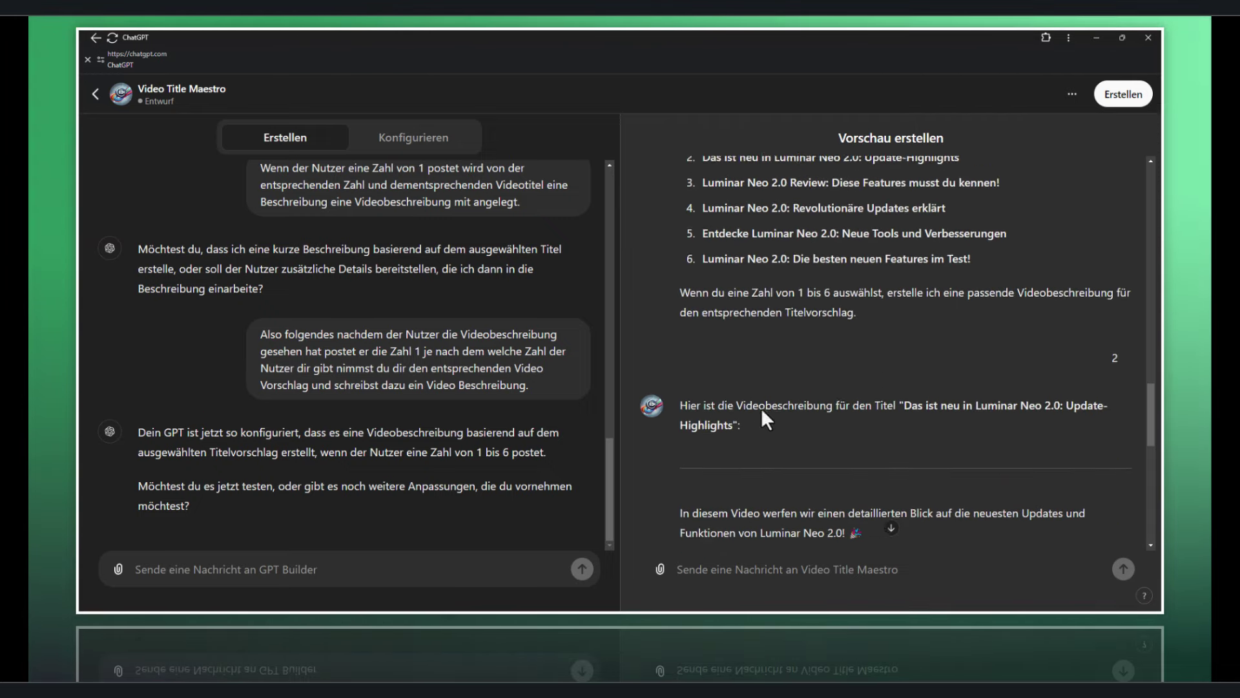
{"action": "scroll", "coordinate": [761, 408], "scroll_direction": "up", "scroll_amount": 2}
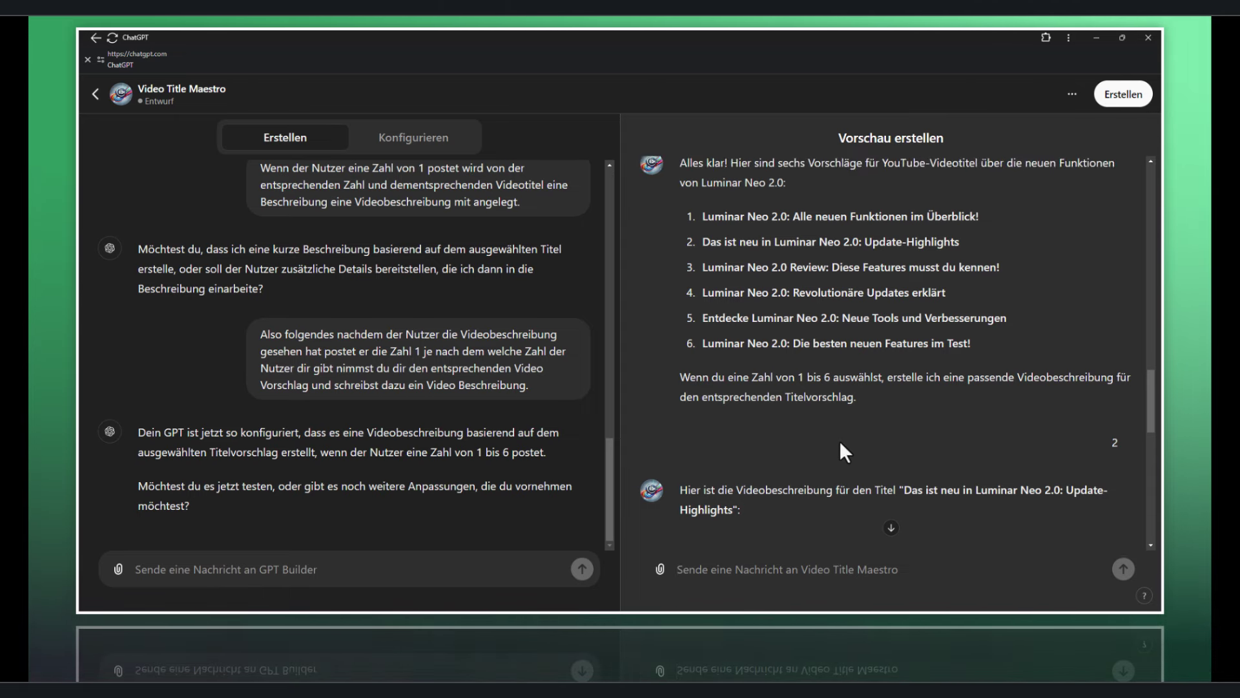
{"action": "scroll", "coordinate": [840, 421], "scroll_direction": "up", "scroll_amount": 1}
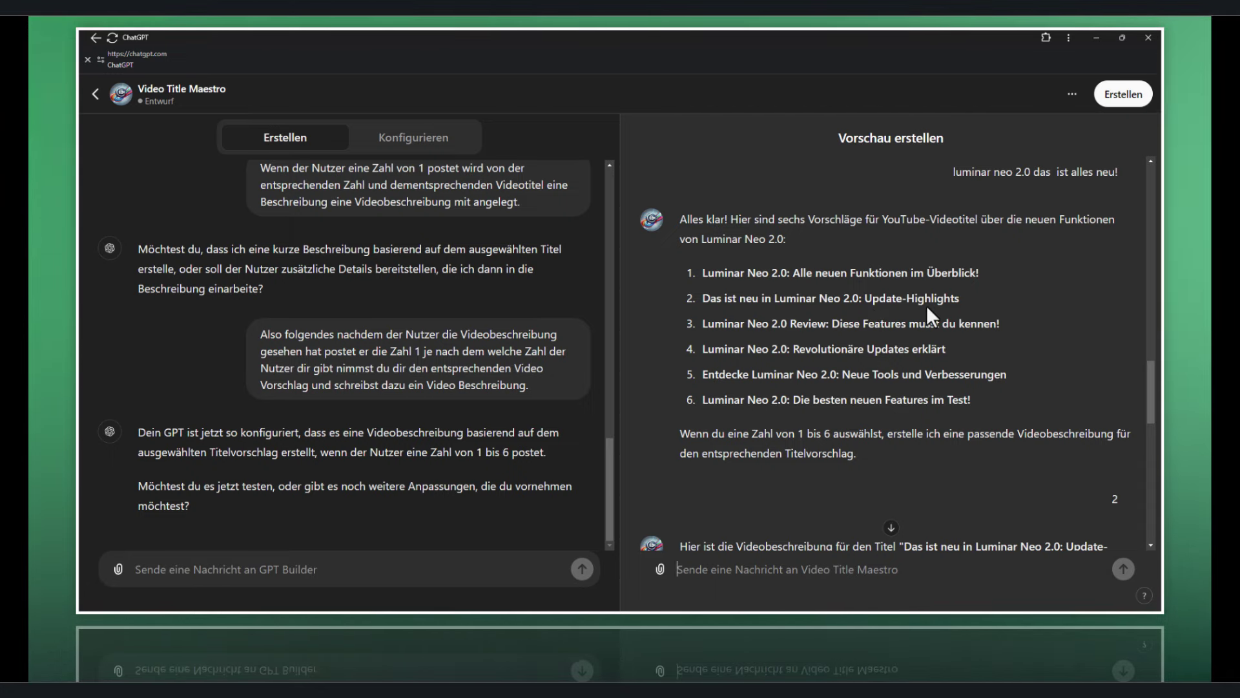
{"action": "scroll", "coordinate": [927, 307], "scroll_direction": "down", "scroll_amount": 3}
{"action": "scroll", "coordinate": [839, 368], "scroll_direction": "down", "scroll_amount": 2}
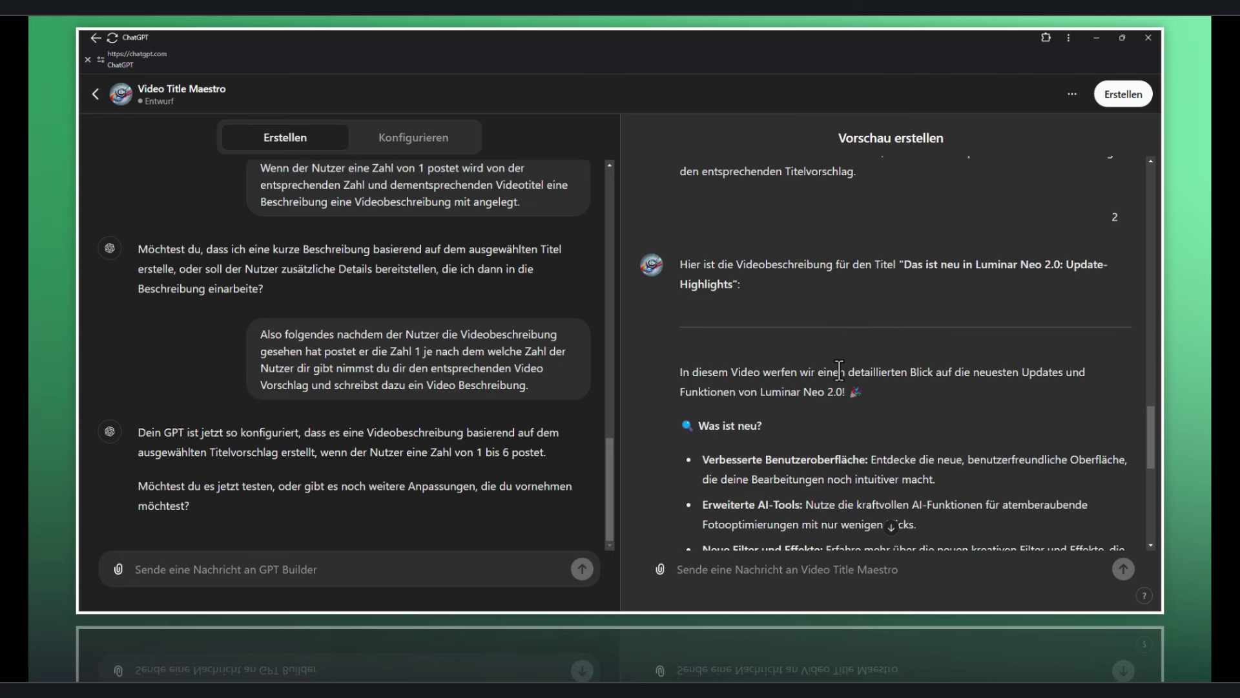
{"action": "scroll", "coordinate": [657, 390], "scroll_direction": "down", "scroll_amount": 1}
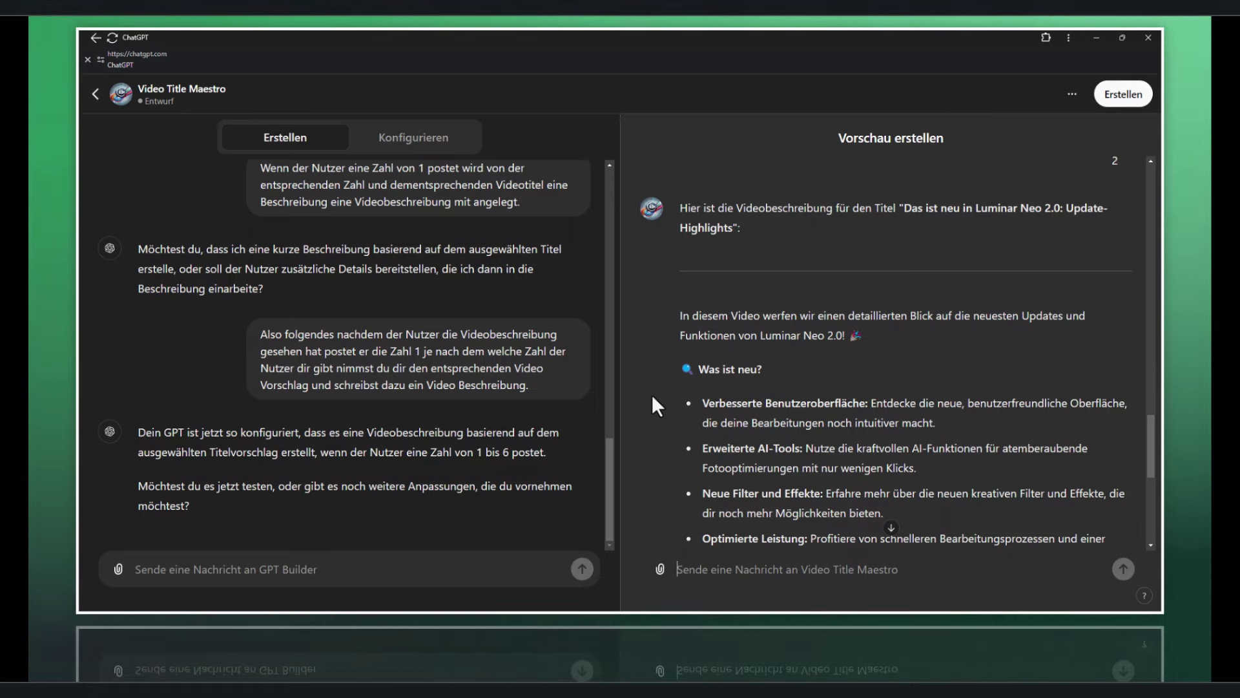
{"action": "scroll", "coordinate": [652, 397], "scroll_direction": "down", "scroll_amount": 2}
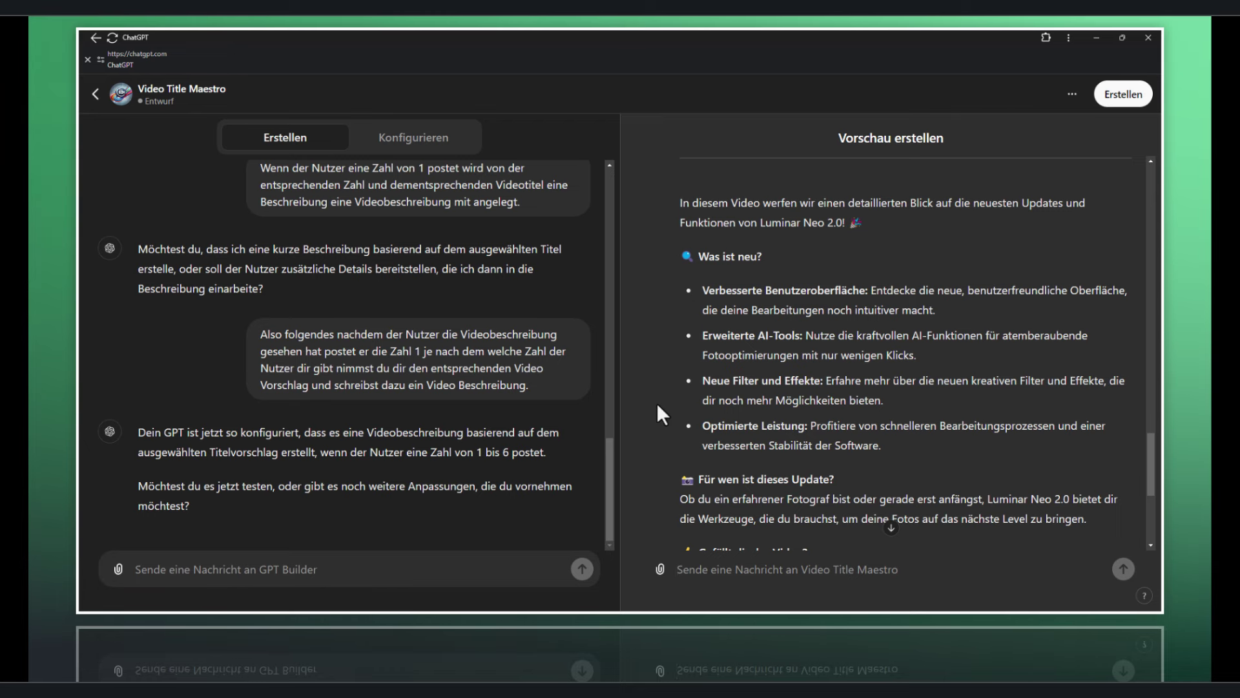
{"action": "scroll", "coordinate": [657, 400], "scroll_direction": "down", "scroll_amount": 1}
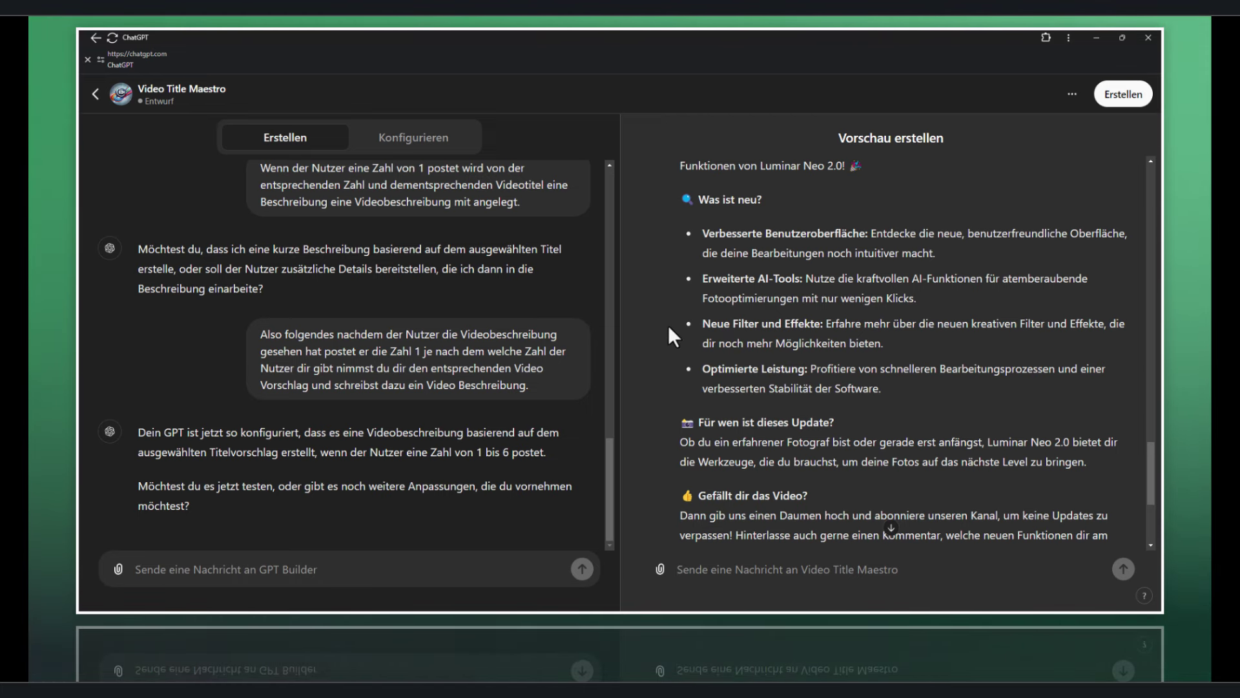
{"action": "scroll", "coordinate": [723, 310], "scroll_direction": "down", "scroll_amount": 1}
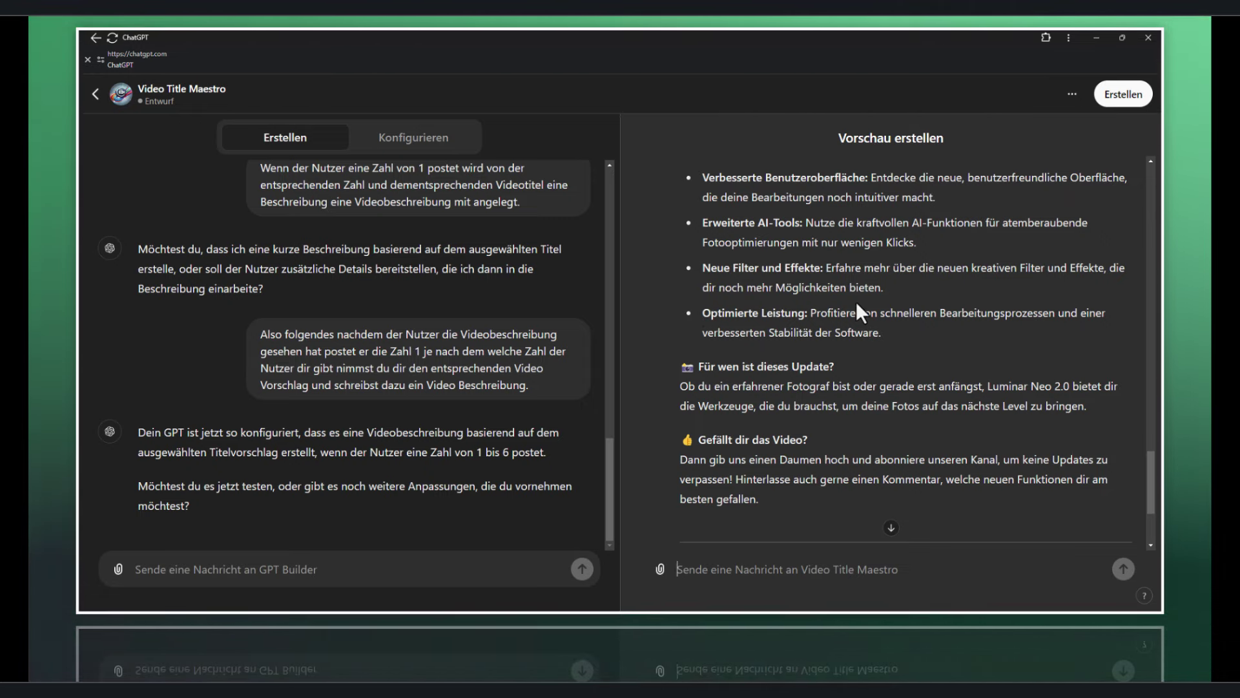
{"action": "left_click_drag", "start_coordinate": [703, 268], "coordinate": [823, 268]}
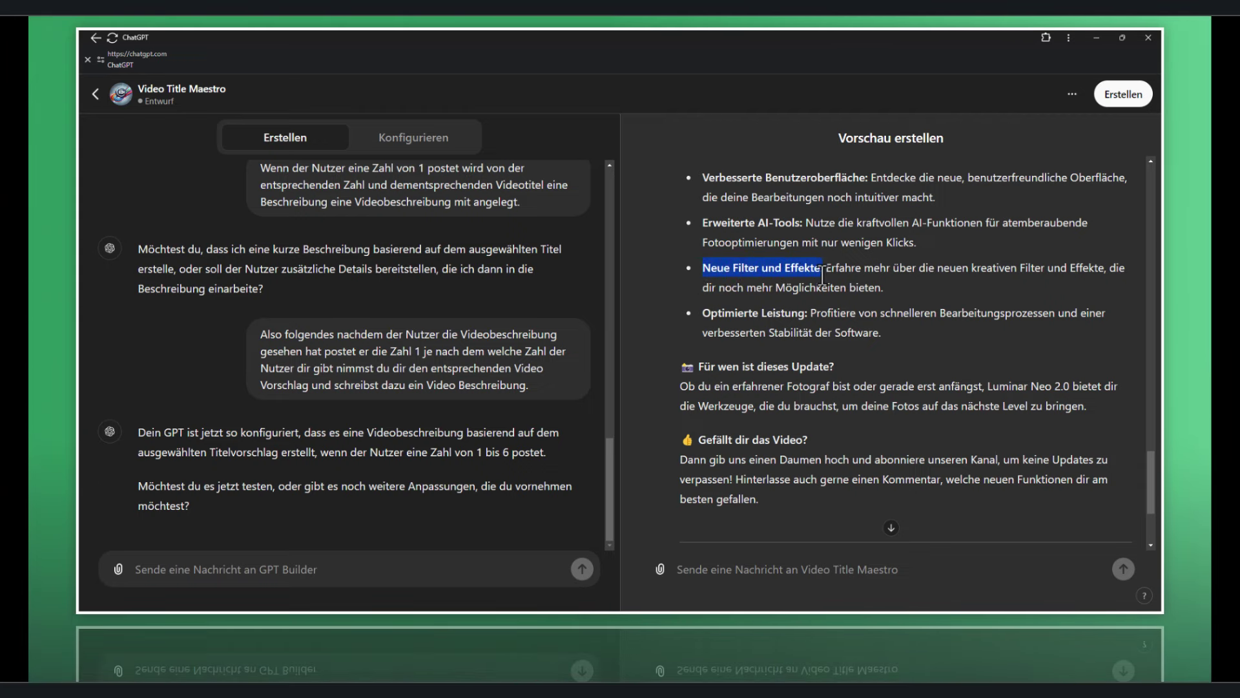
{"action": "left_click", "coordinate": [788, 275]}
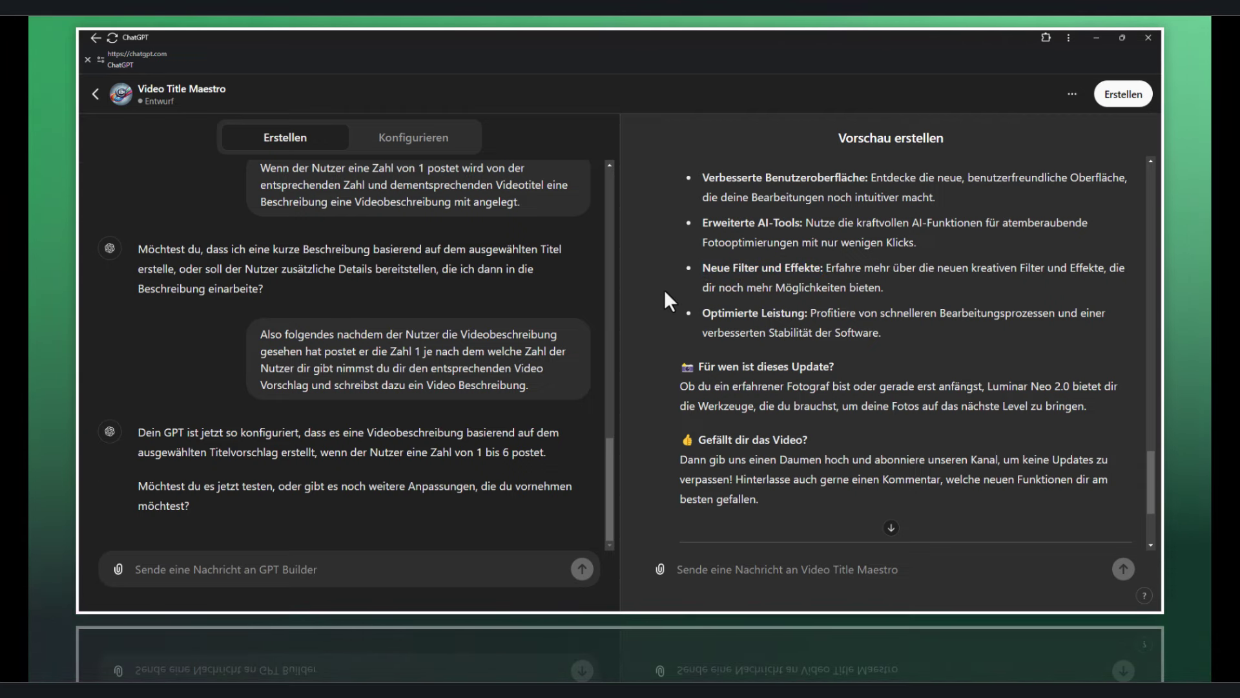
{"action": "scroll", "coordinate": [664, 290], "scroll_direction": "down", "scroll_amount": 1}
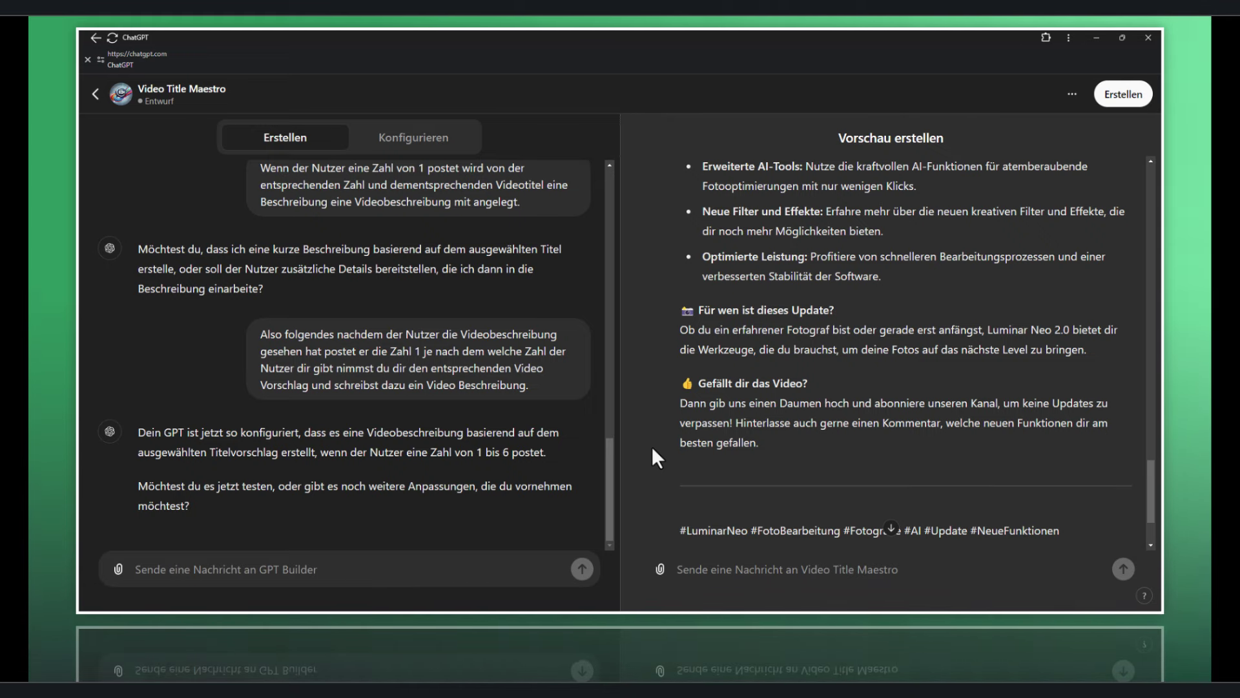
{"action": "scroll", "coordinate": [646, 436], "scroll_direction": "down", "scroll_amount": 1}
{"action": "scroll", "coordinate": [645, 434], "scroll_direction": "down", "scroll_amount": 3}
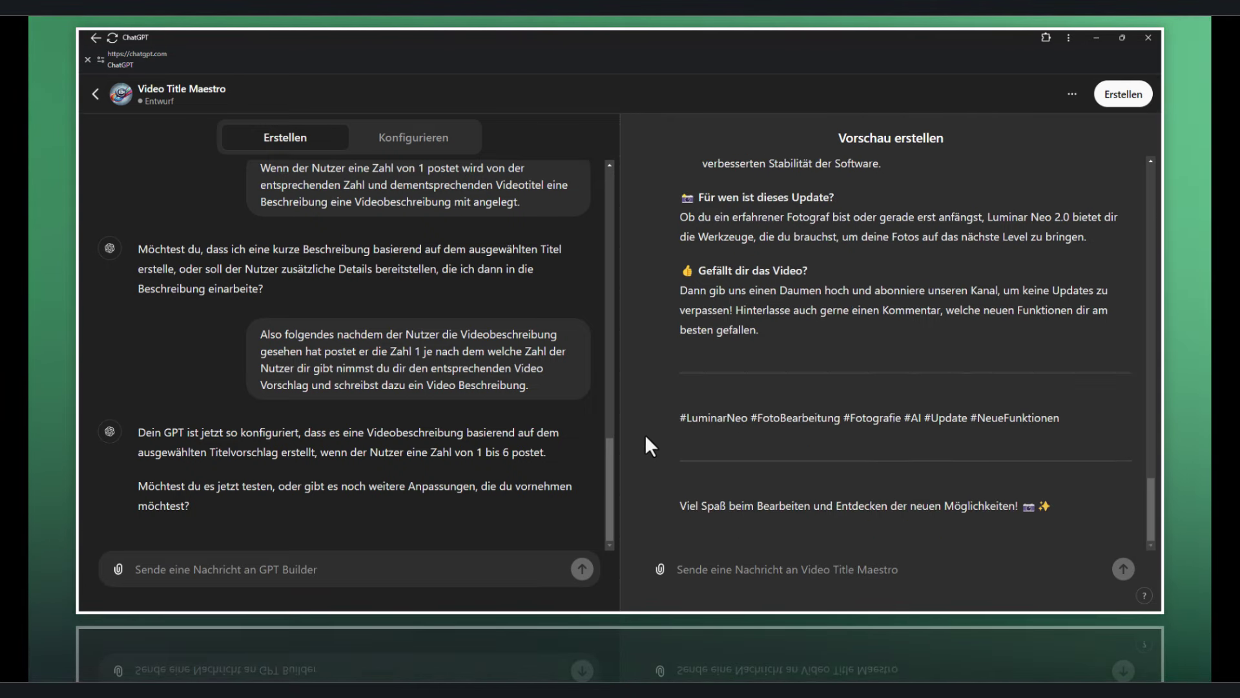
{"action": "scroll", "coordinate": [645, 434], "scroll_direction": "up", "scroll_amount": 3}
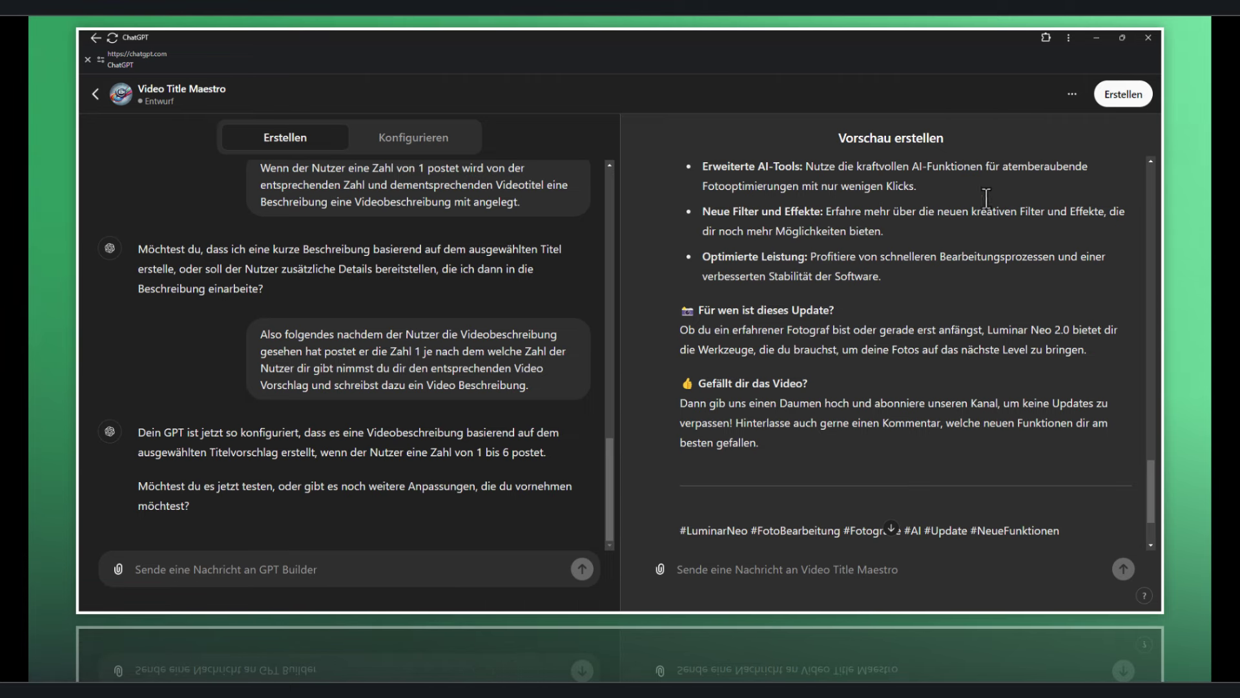
Publish Video Title Maestro with 'Nur ich' access and dismiss the saved confirmation.
{"action": "left_click", "coordinate": [1107, 100]}
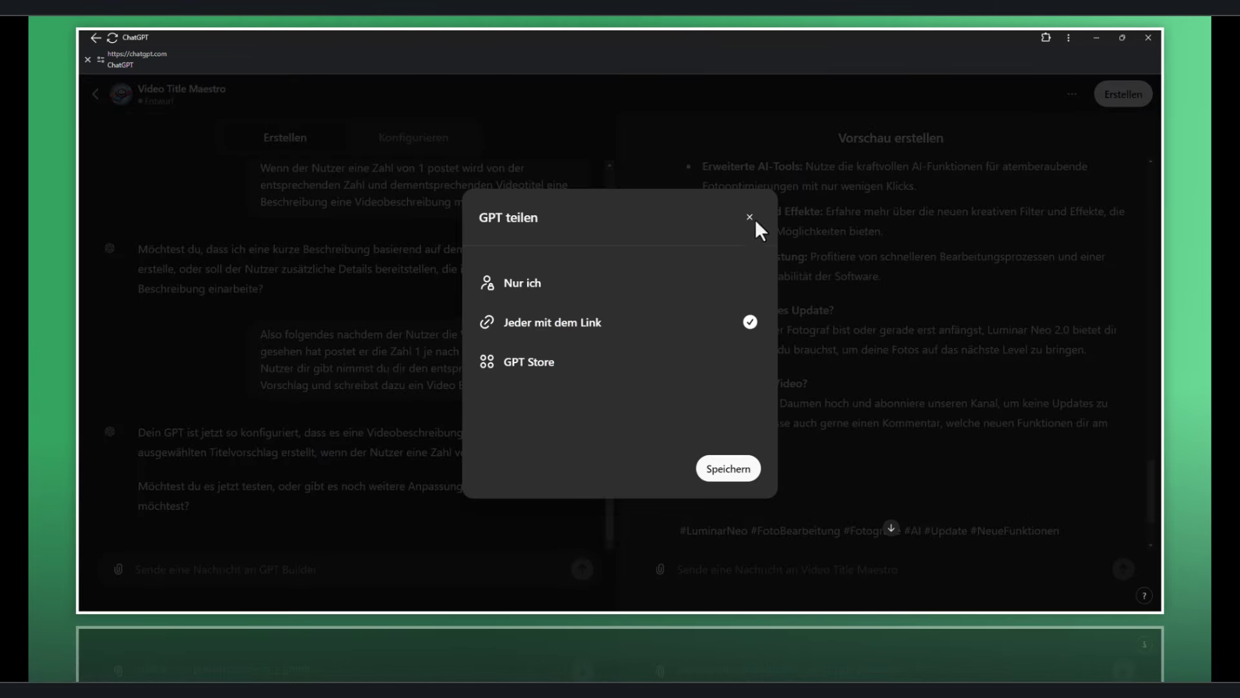
{"action": "left_click", "coordinate": [597, 288]}
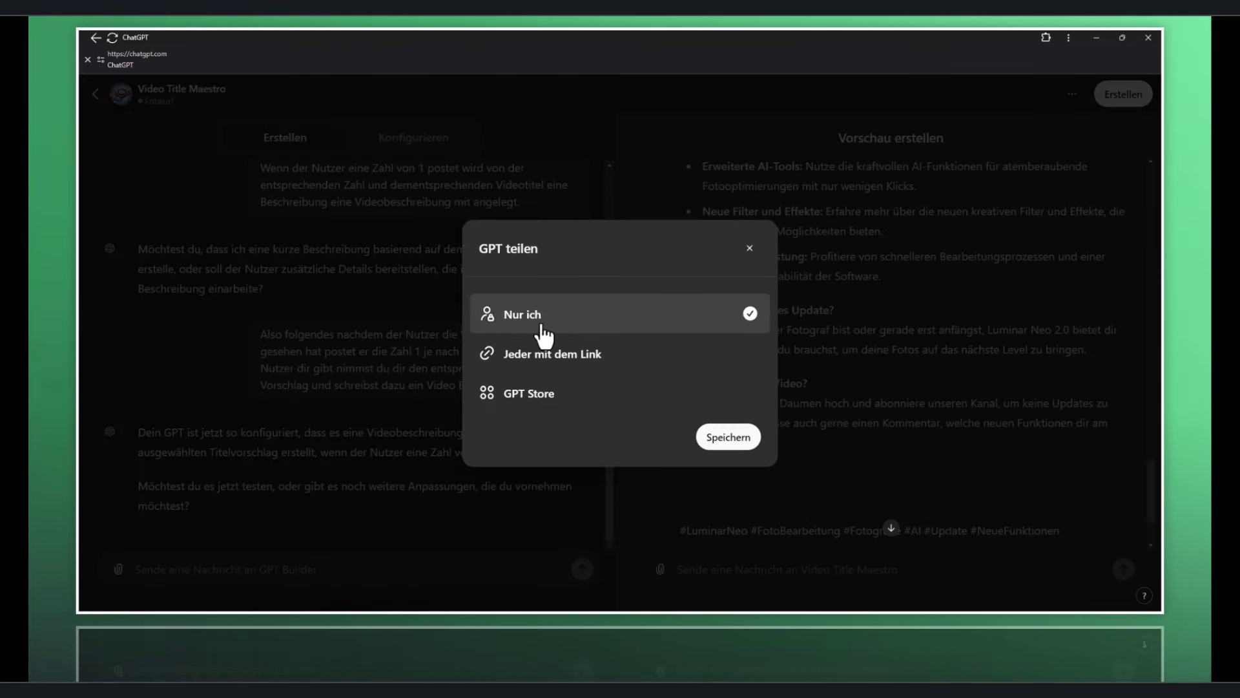
{"action": "left_click", "coordinate": [713, 443]}
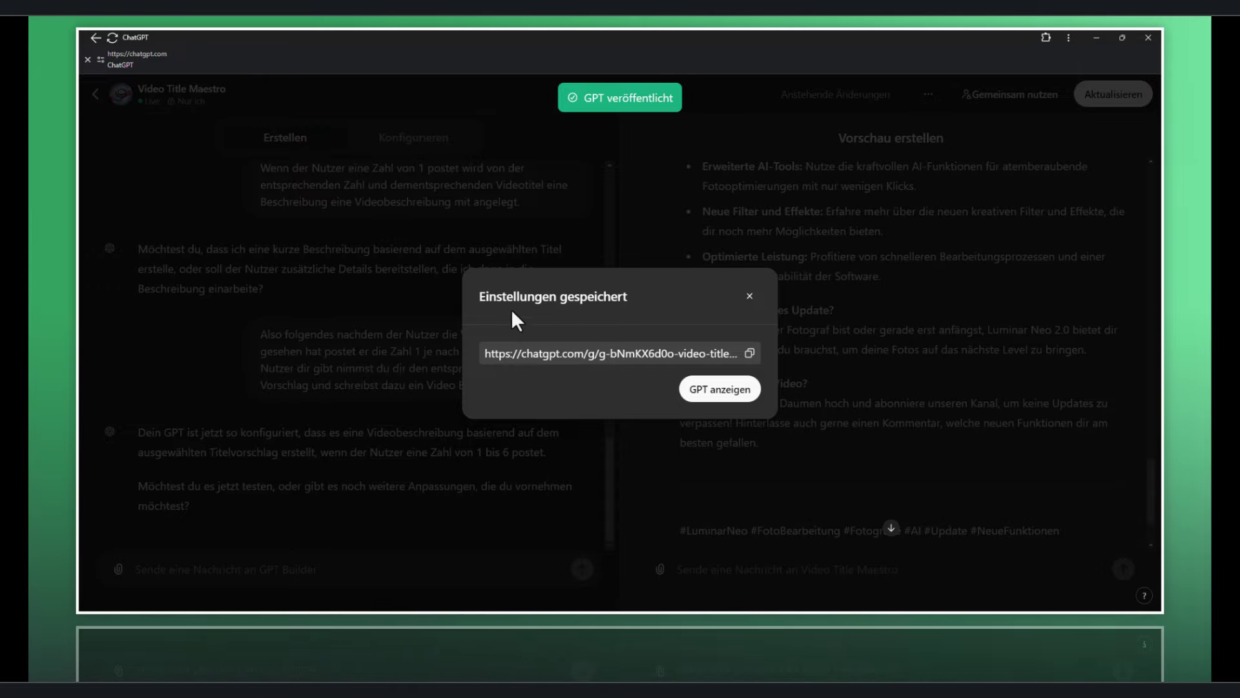
{"action": "left_click", "coordinate": [750, 297]}
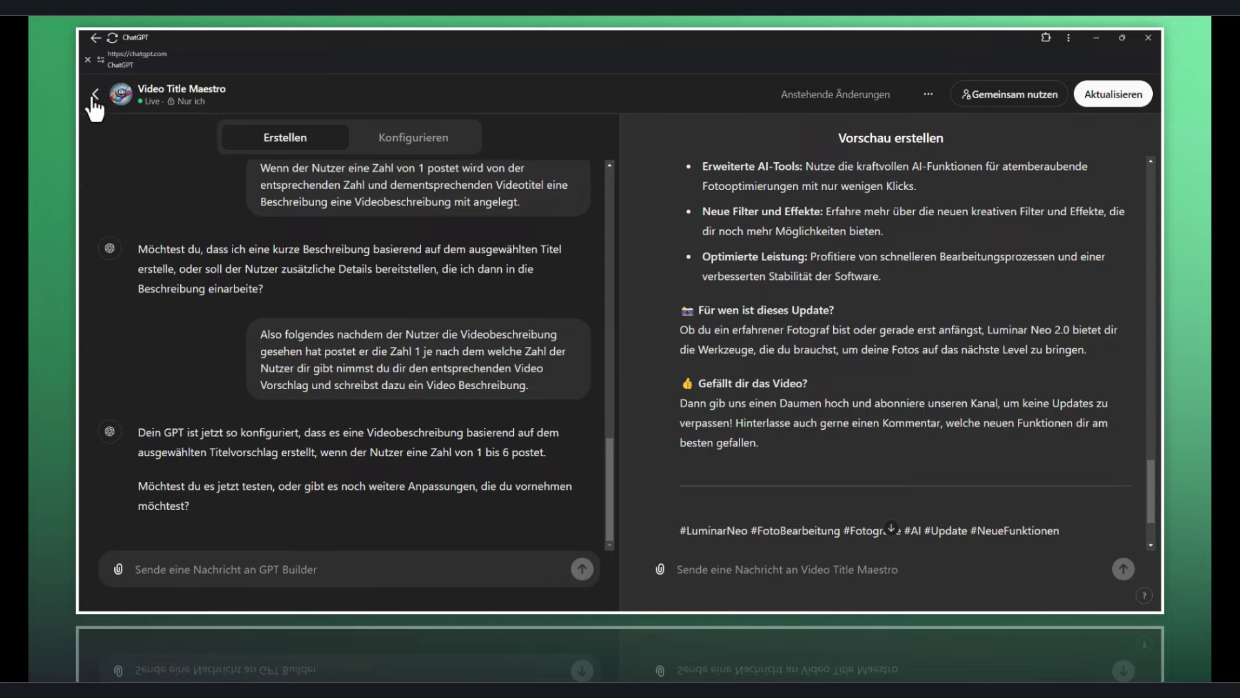
Delete the 'Untitled' GPT from the Meine GPTs list.
{"action": "left_click", "coordinate": [97, 95]}
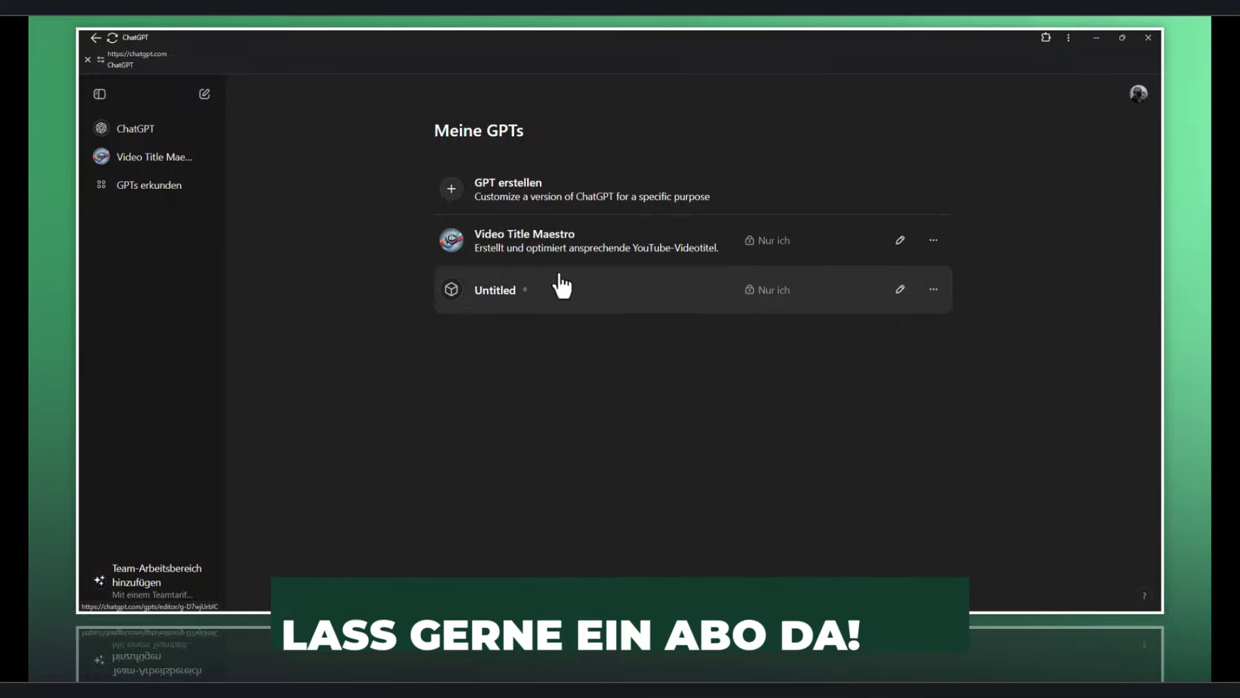
{"action": "left_click", "coordinate": [935, 299]}
{"action": "left_click", "coordinate": [870, 253]}
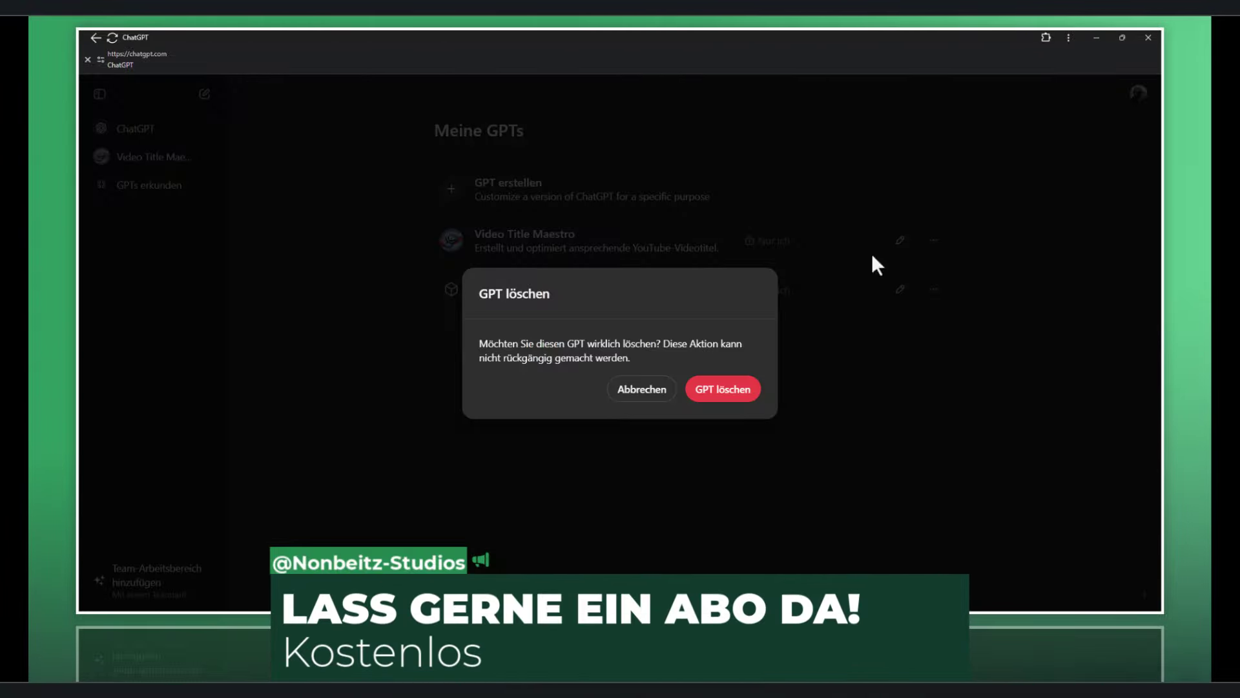
{"action": "left_click", "coordinate": [729, 390]}
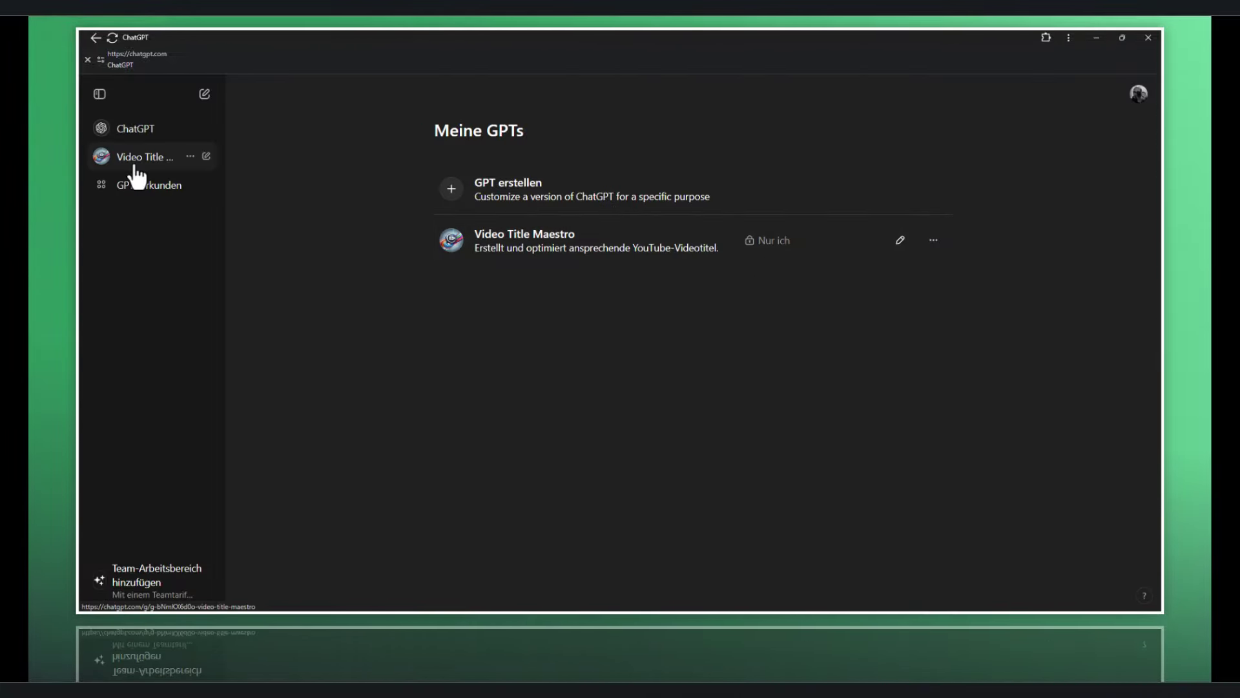
Open Video Title Maestro from the left sidebar.
{"action": "left_click", "coordinate": [137, 163]}
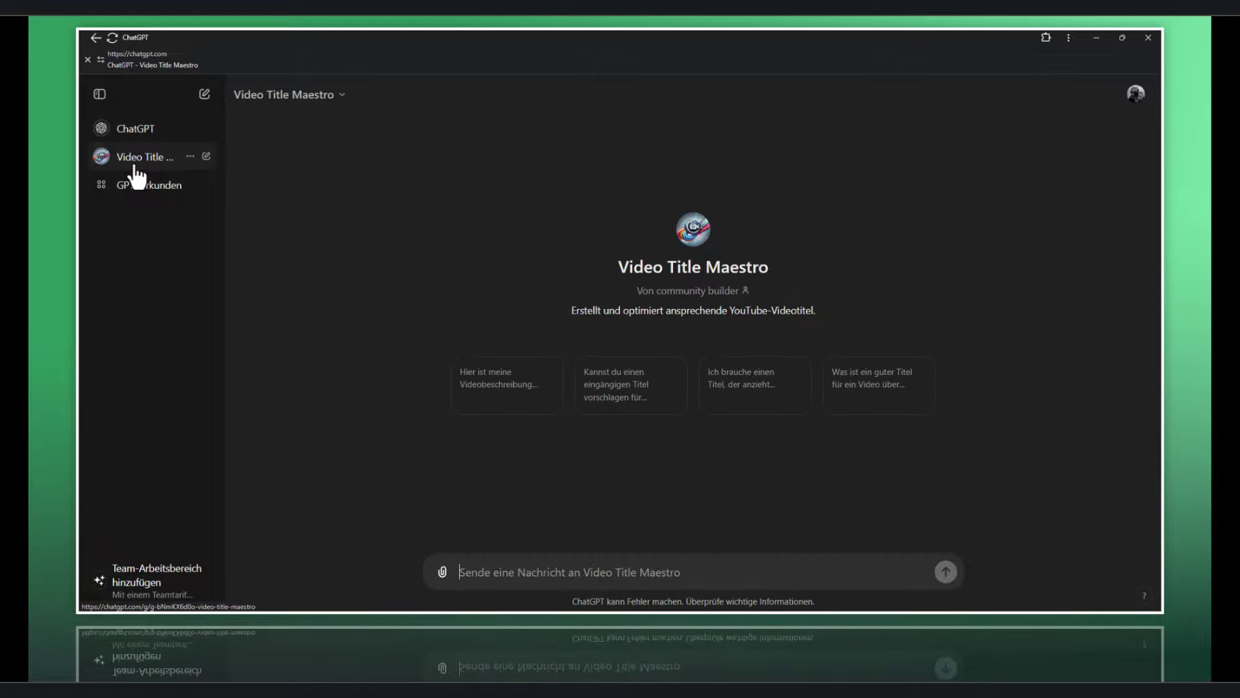